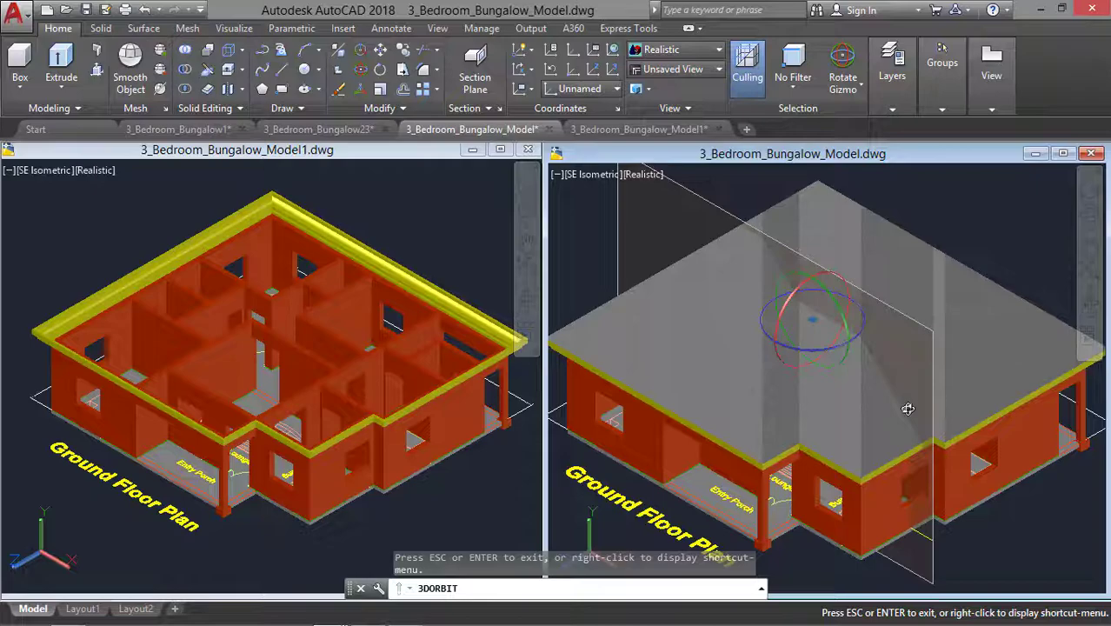
- Examine the finished bungalow models from several angles, along with the ground floor plan and the 3D walls
left_click_drag(907, 409, 847, 447)
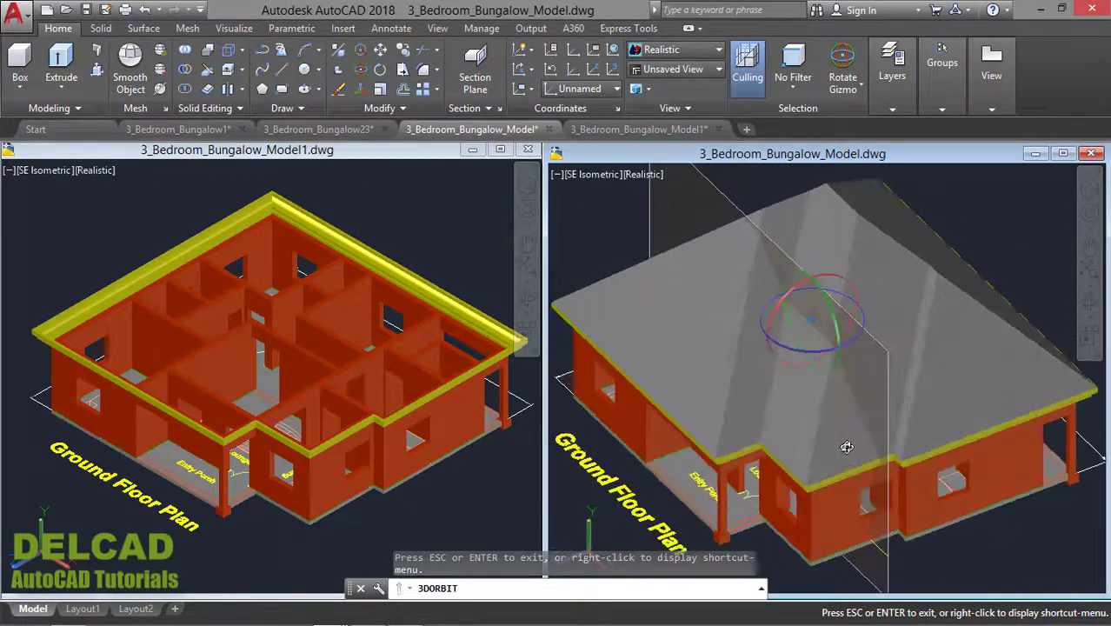
left_click(365, 372)
left_click_drag(365, 372, 292, 376)
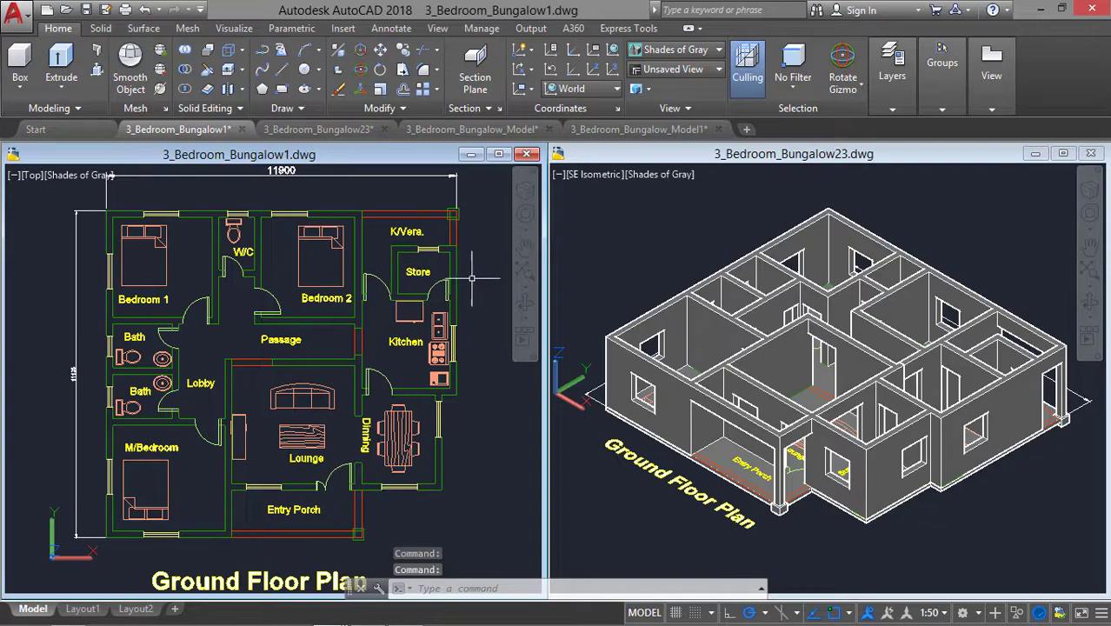
left_click(525, 247)
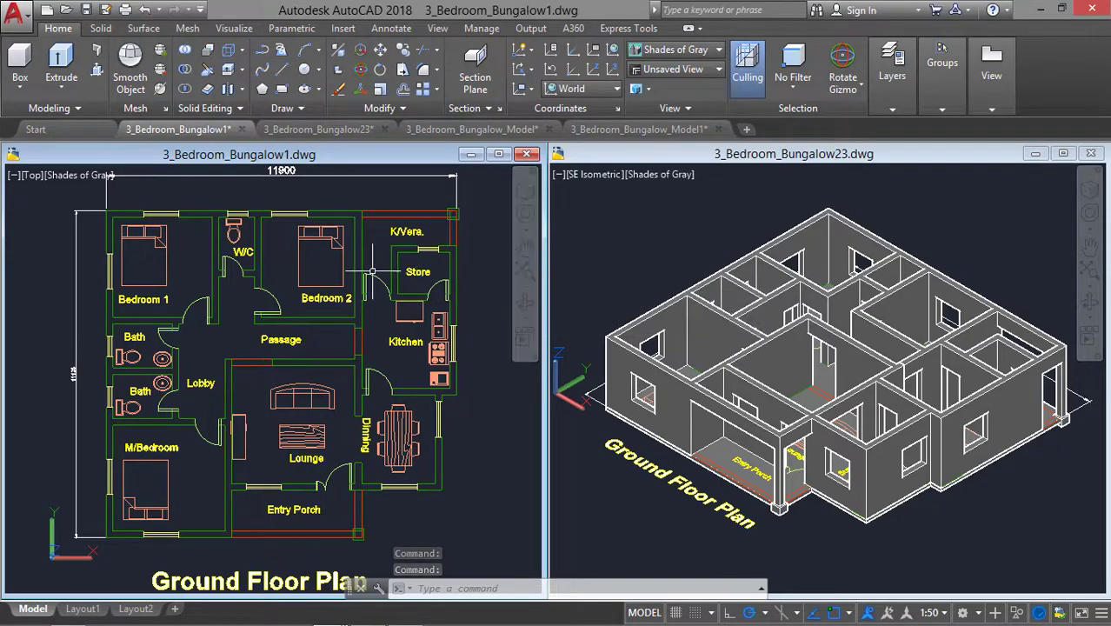
mouse_move(365, 280)
left_mouse_down()
mouse_move(348, 294)
mouse_move(352, 220)
mouse_move(367, 290)
left_mouse_up()
key("Escape")
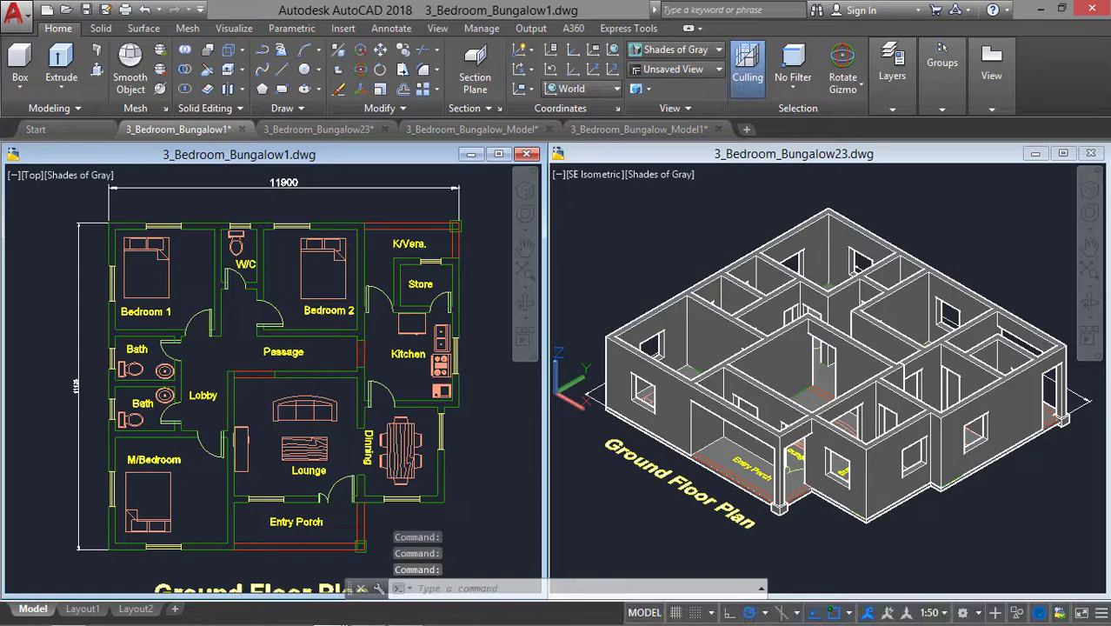
scroll(340, 306, "down", 1)
middle_click_drag(339, 309, 325, 295)
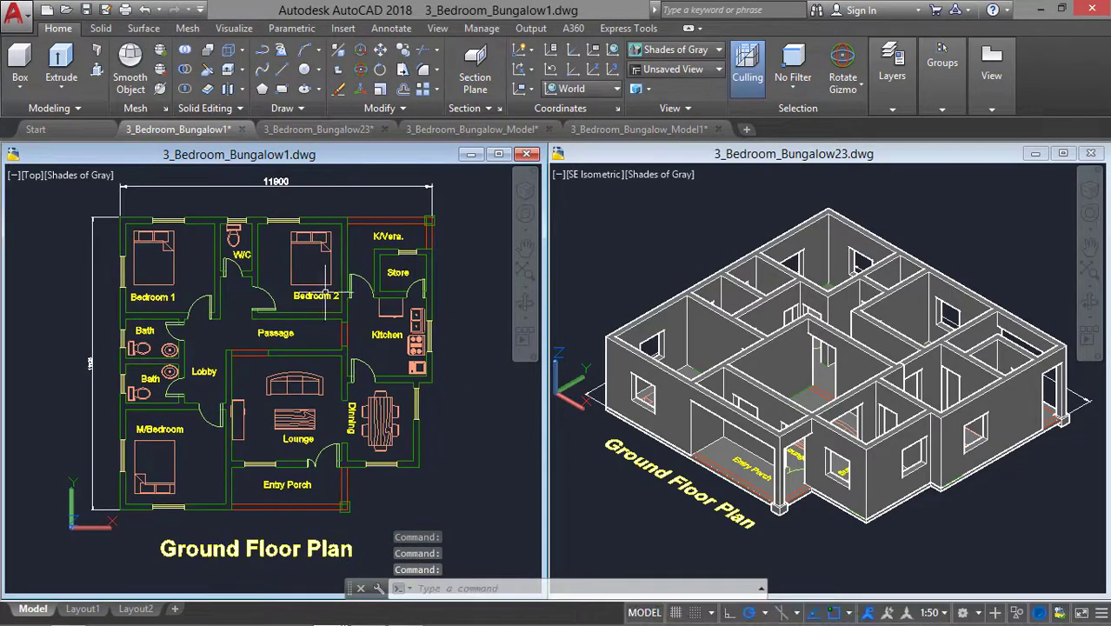
left_click(594, 160)
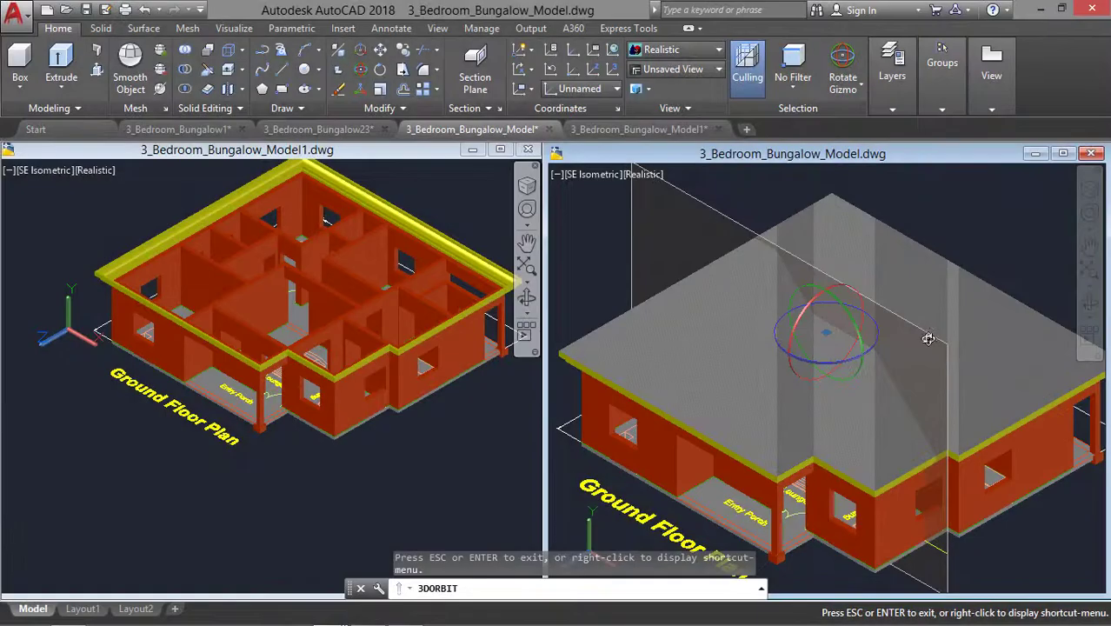
left_click_drag(855, 340, 944, 342)
key("Escape")
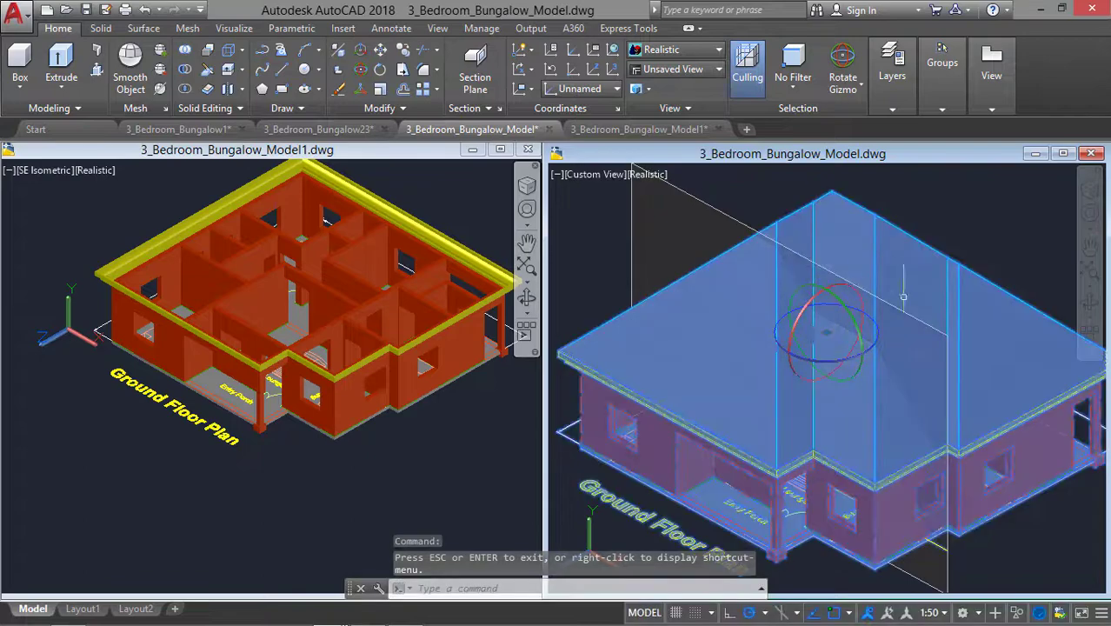
key("Escape")
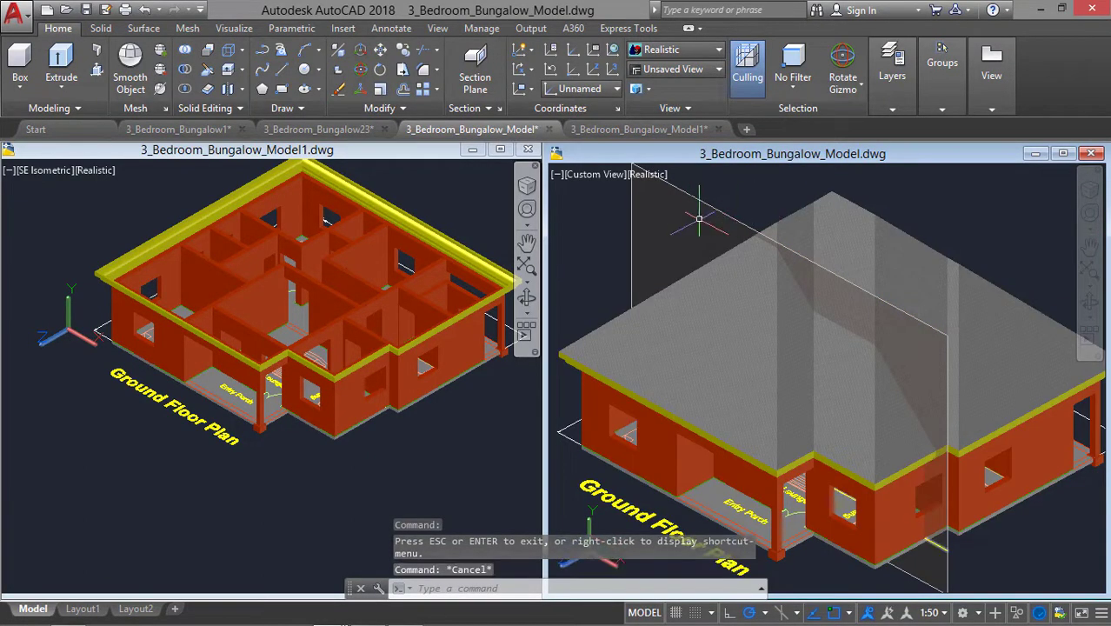
- Turn on live sectioning for the section plane in the roofed bungalow model and inspect the cut roof and interior
left_click(695, 217)
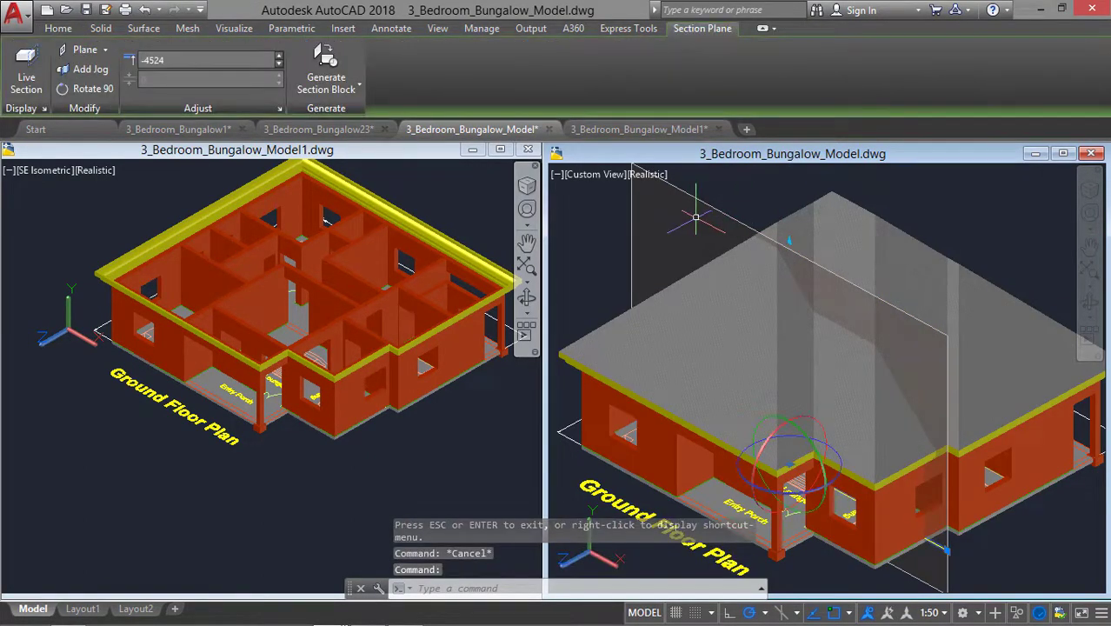
left_click(26, 69)
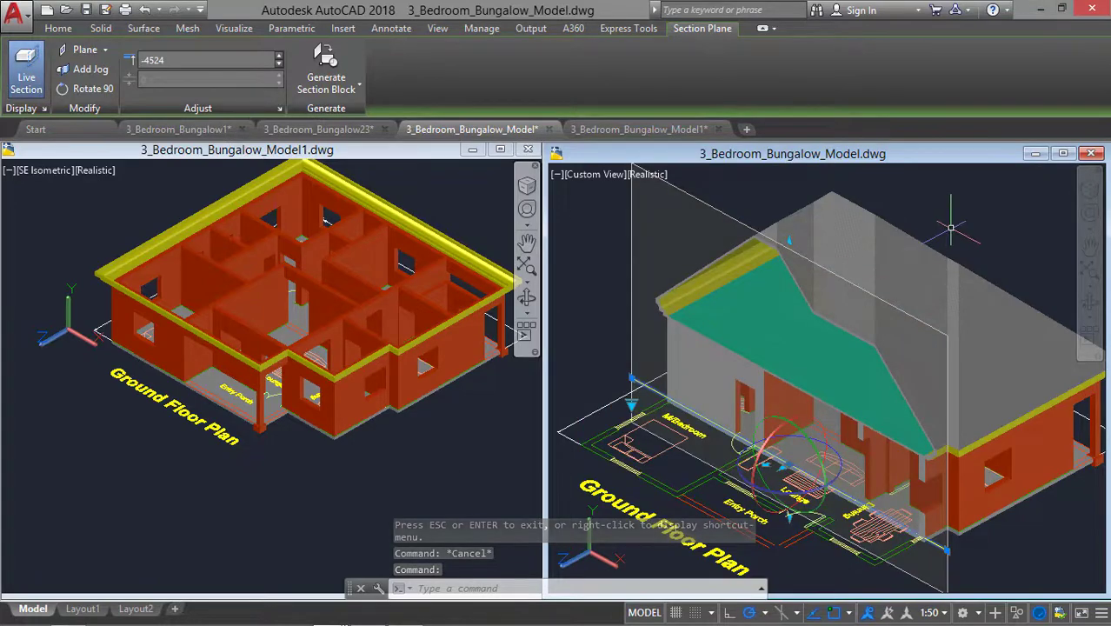
key("Escape")
key("ctrl+a")
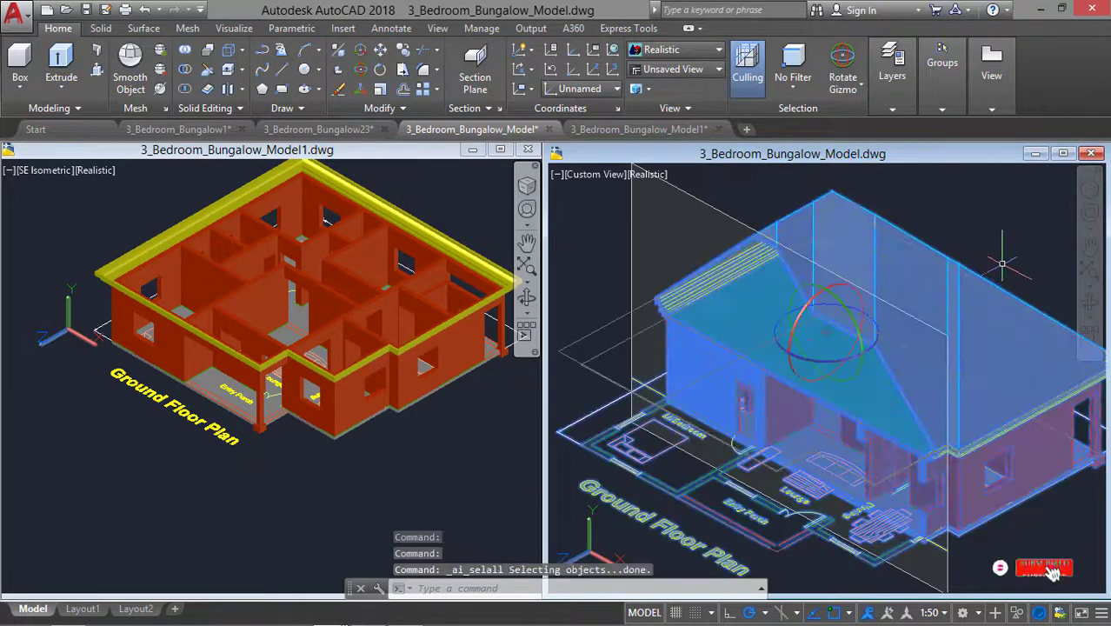
left_click(1090, 302)
left_click_drag(939, 323, 847, 374)
key("Escape")
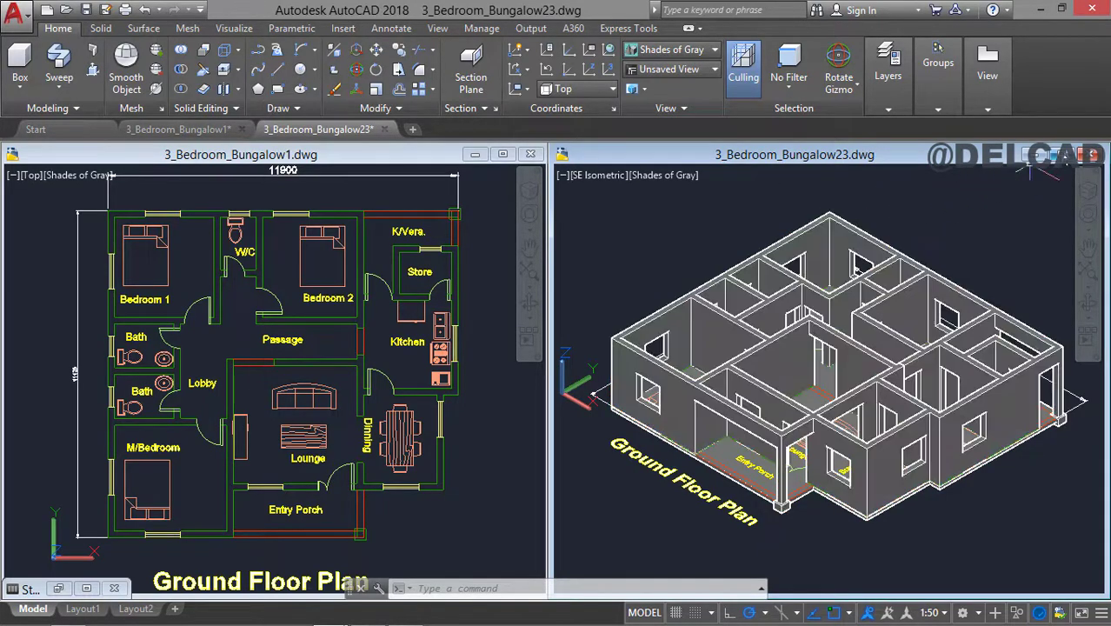
- Maximize the 3_Bedroom_Bungalow23.dwg drawing and make 3D Roof the current layer
left_click(1053, 154)
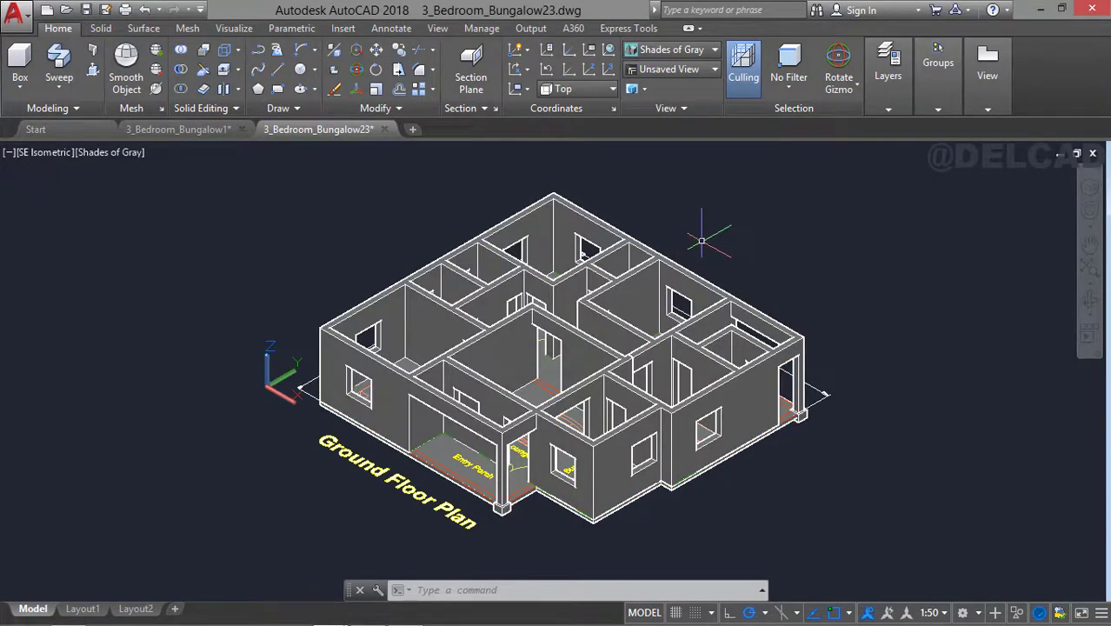
left_click(897, 111)
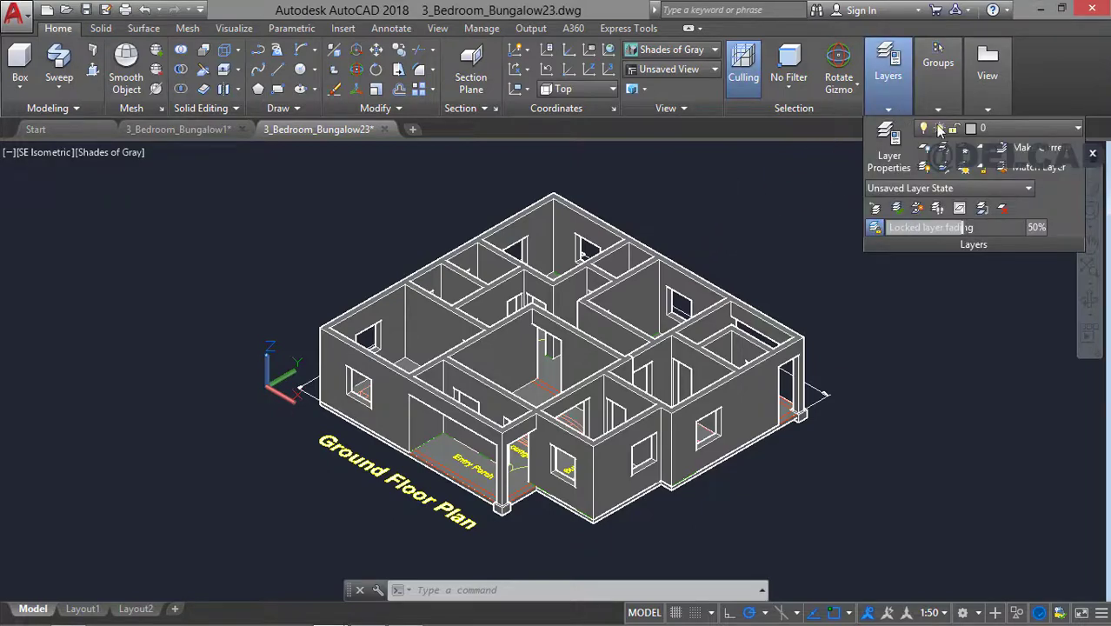
left_click(1000, 129)
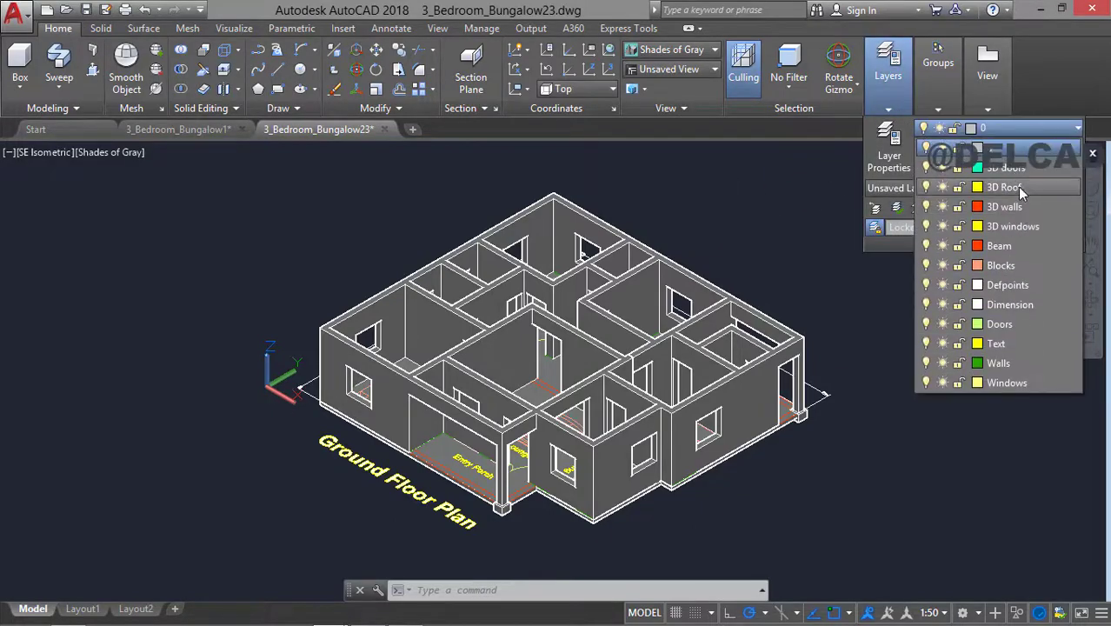
left_click(1008, 187)
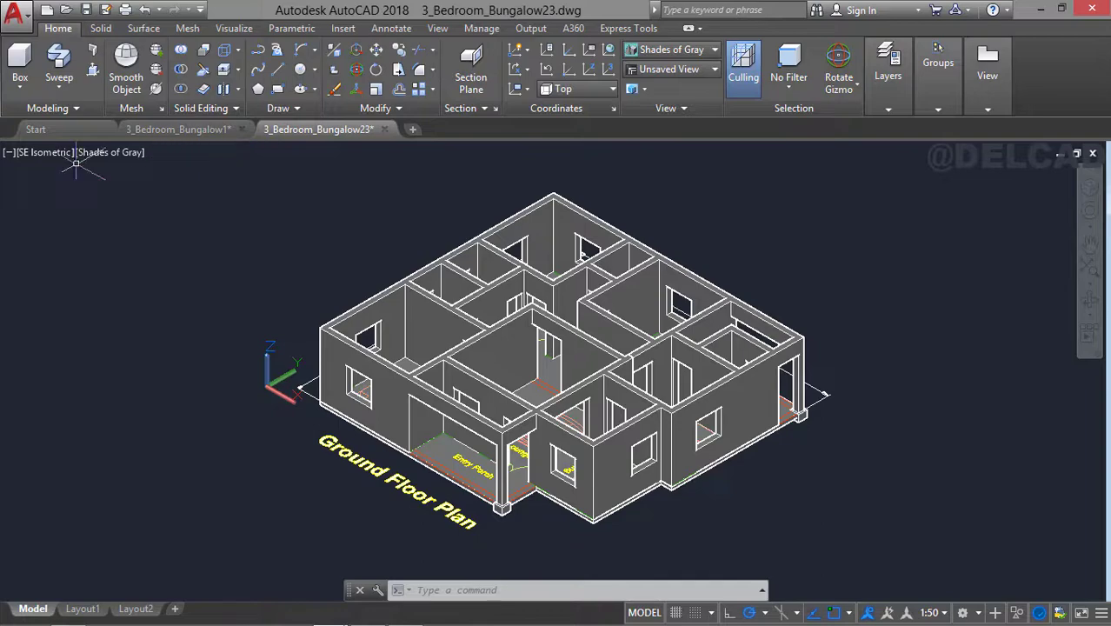
- Set the visual style of the bungalow wall model to Hidden
left_click(107, 154)
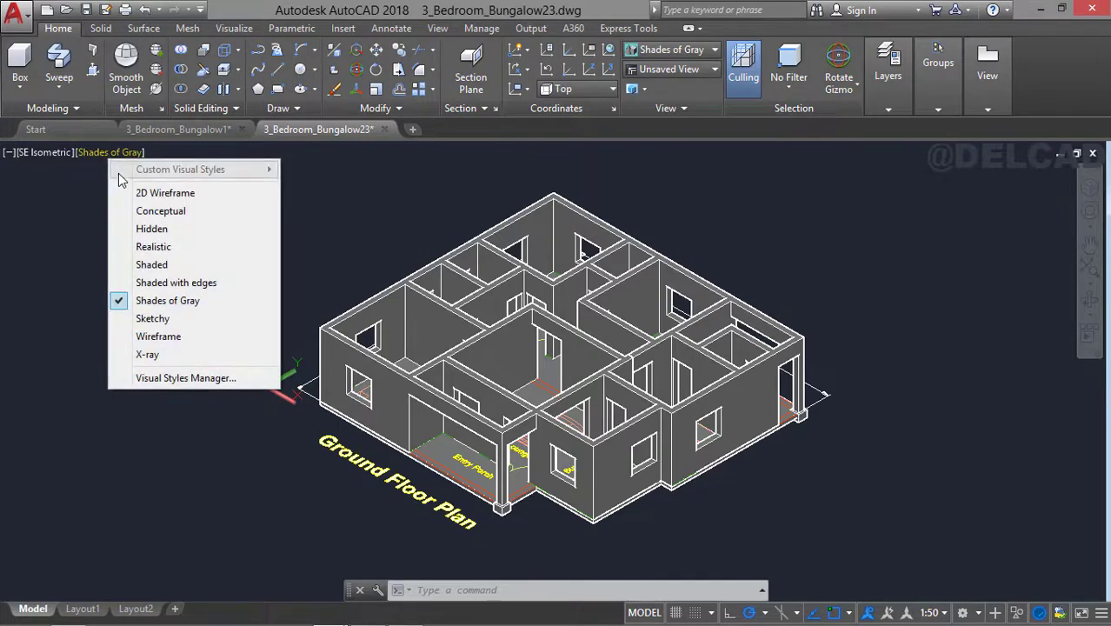
left_click(160, 233)
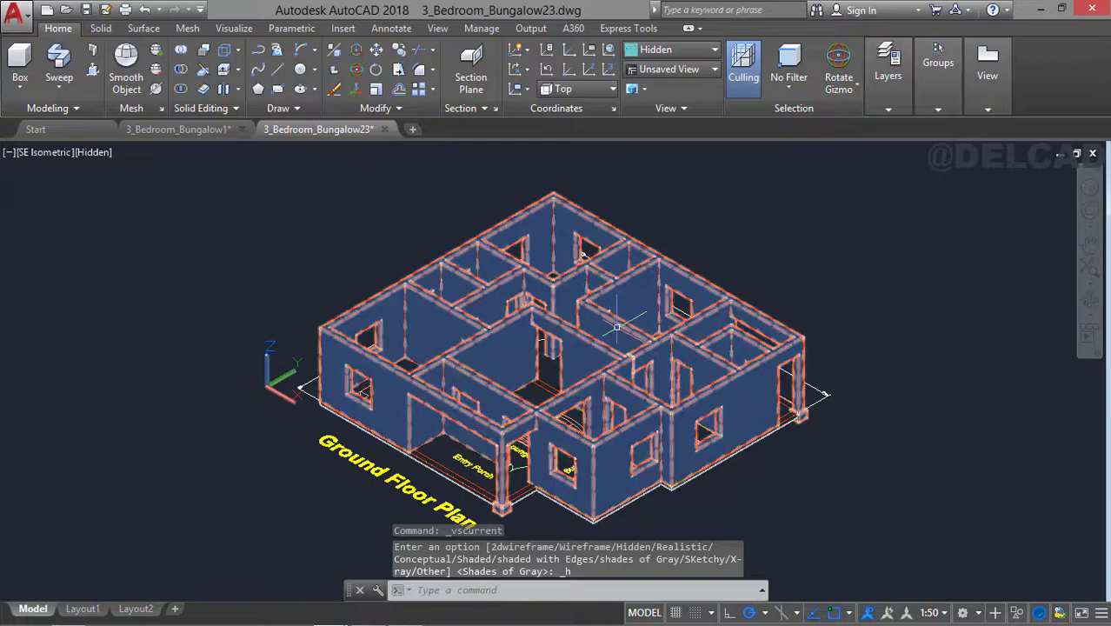
scroll(616, 327, "up", 2)
middle_click_drag(615, 331, 632, 354)
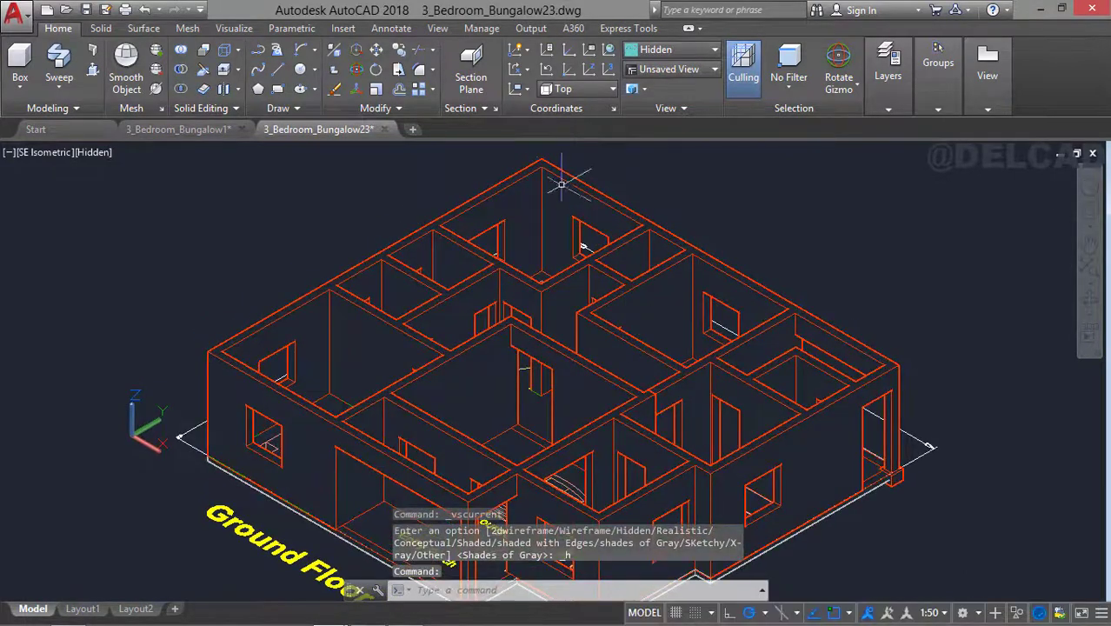
- Trace a closed polyline through the outer top corners of the walls around the whole building
left_click(258, 54)
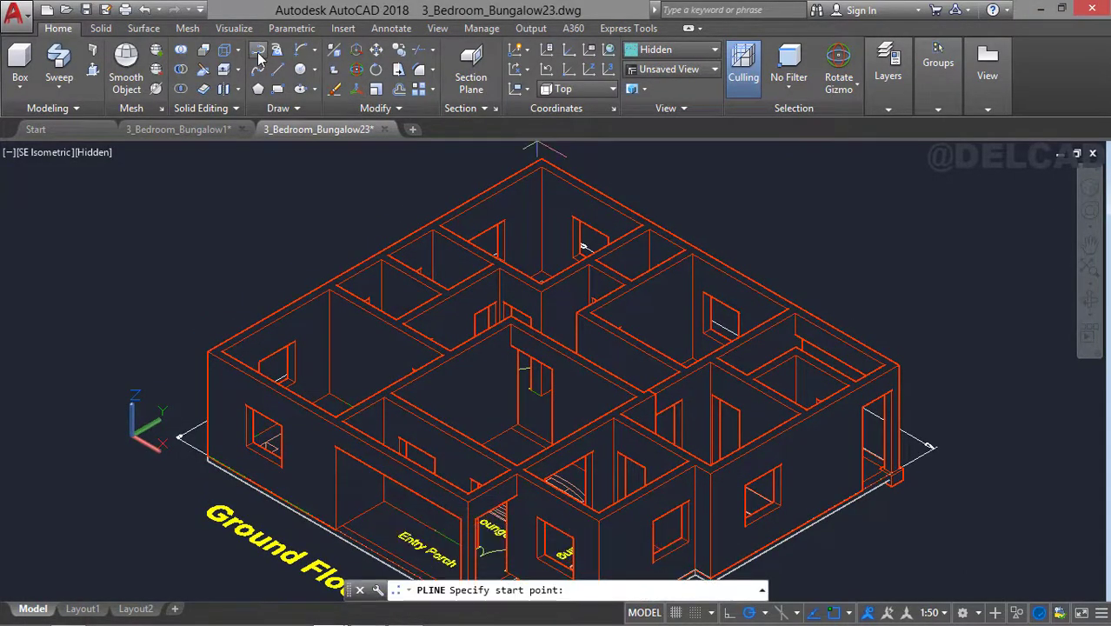
left_click(207, 351)
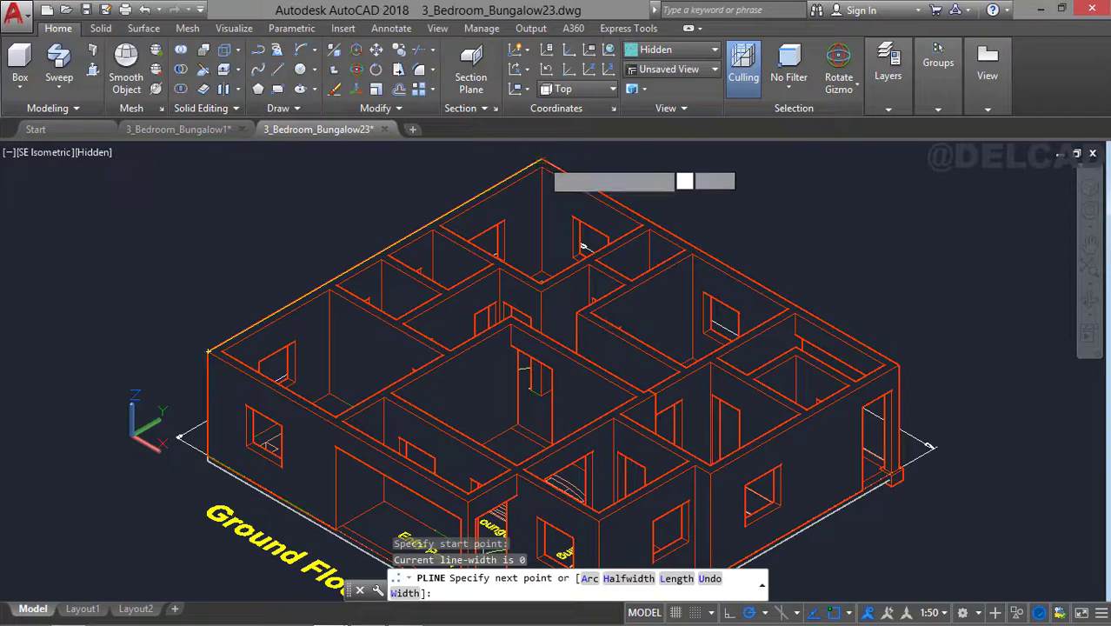
left_click(540, 161)
middle_click_drag(818, 349, 819, 245)
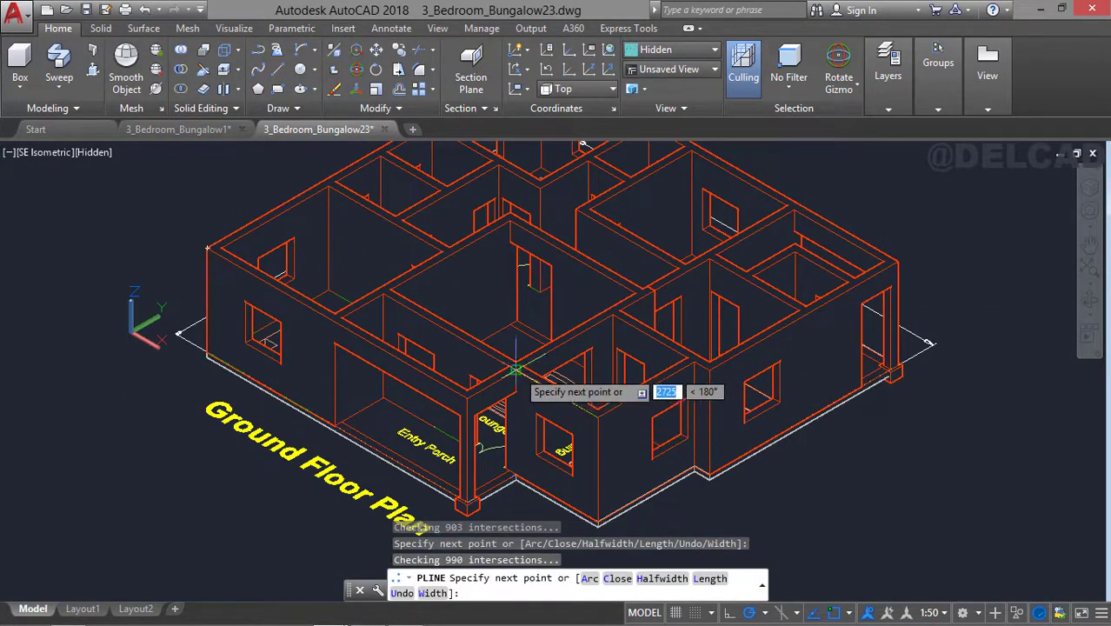
left_click(468, 397)
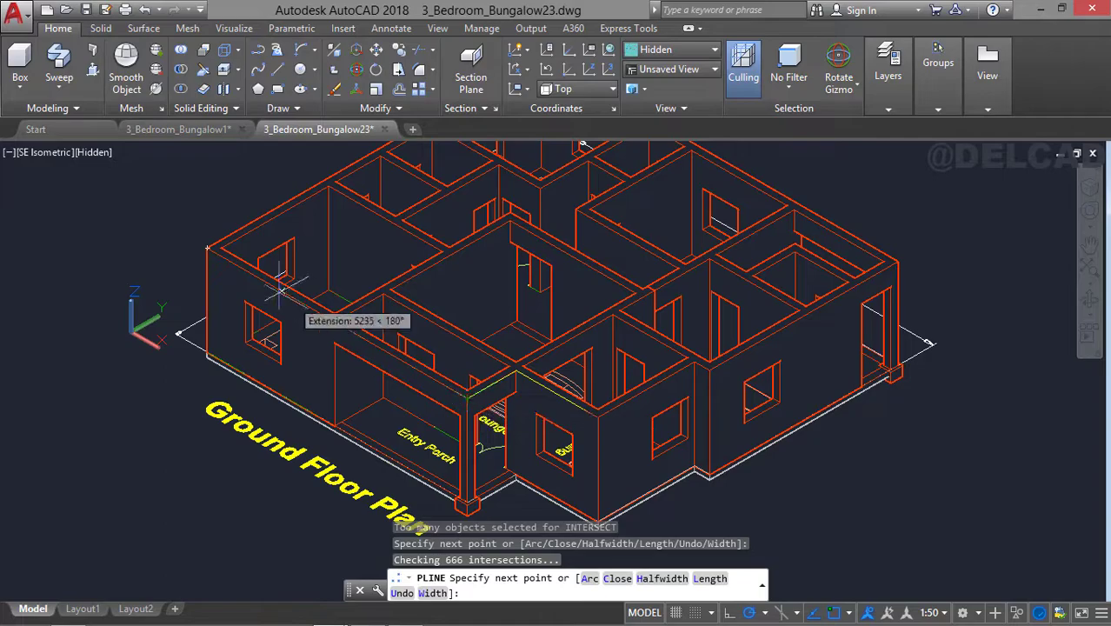
left_click(206, 247)
middle_click_drag(317, 279, 293, 377)
key("Return")
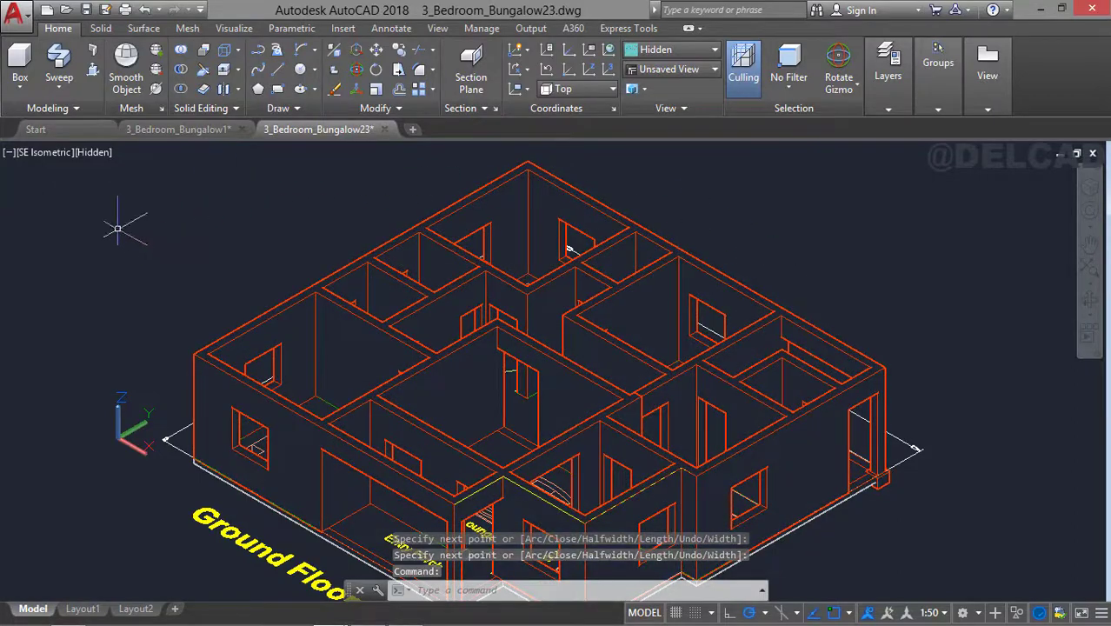
- Switch the visual style to 2D Wireframe and offset the wall-top polyline 500 outward
left_click(93, 152)
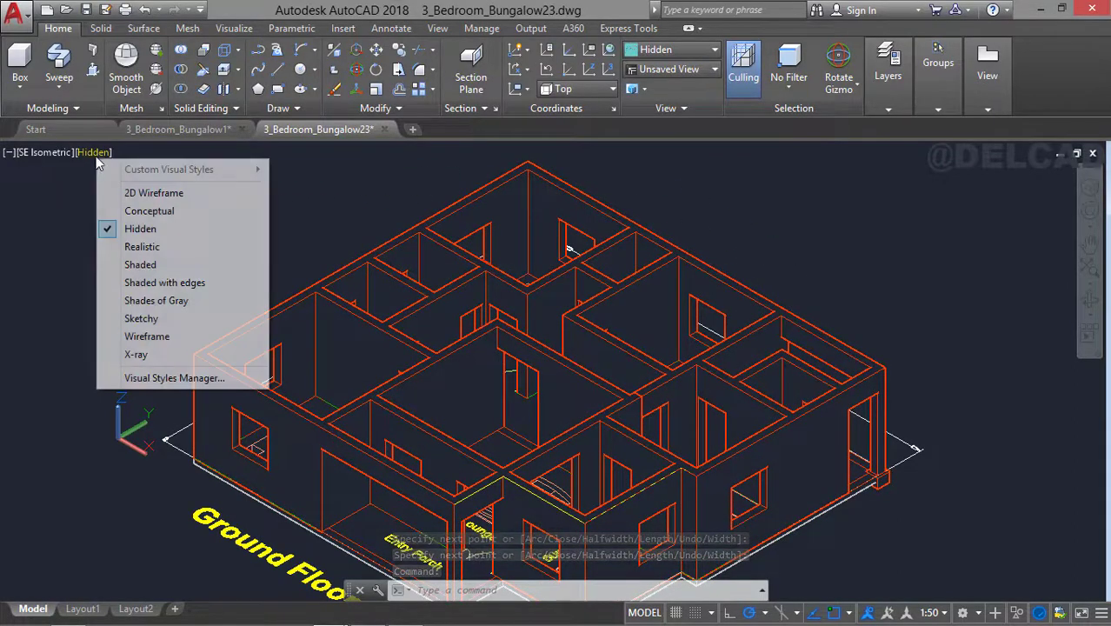
left_click(130, 195)
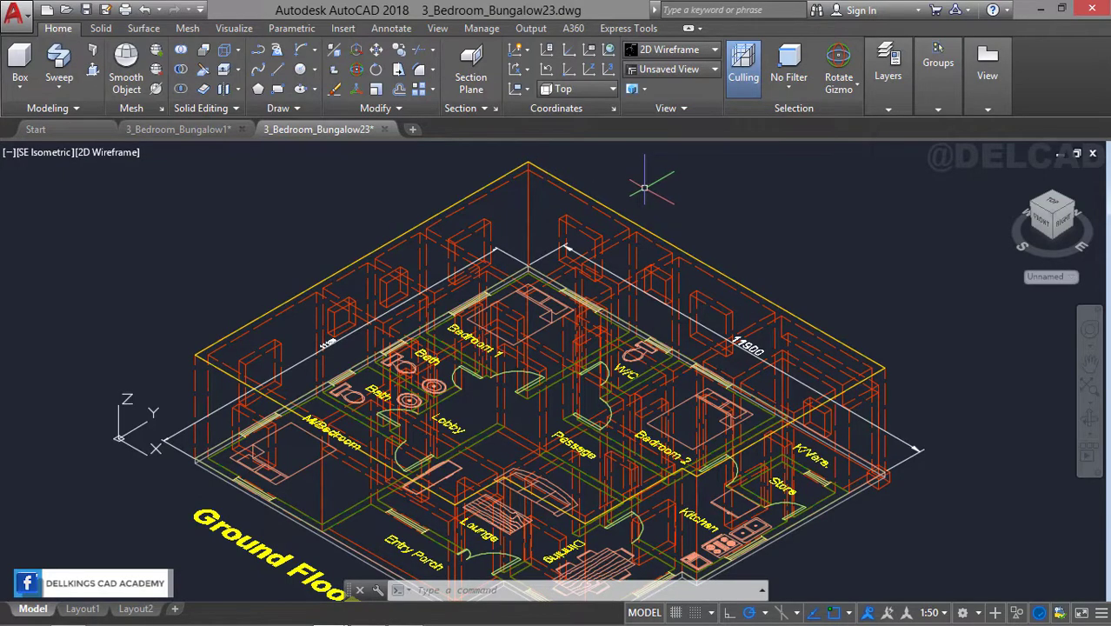
left_click(399, 89)
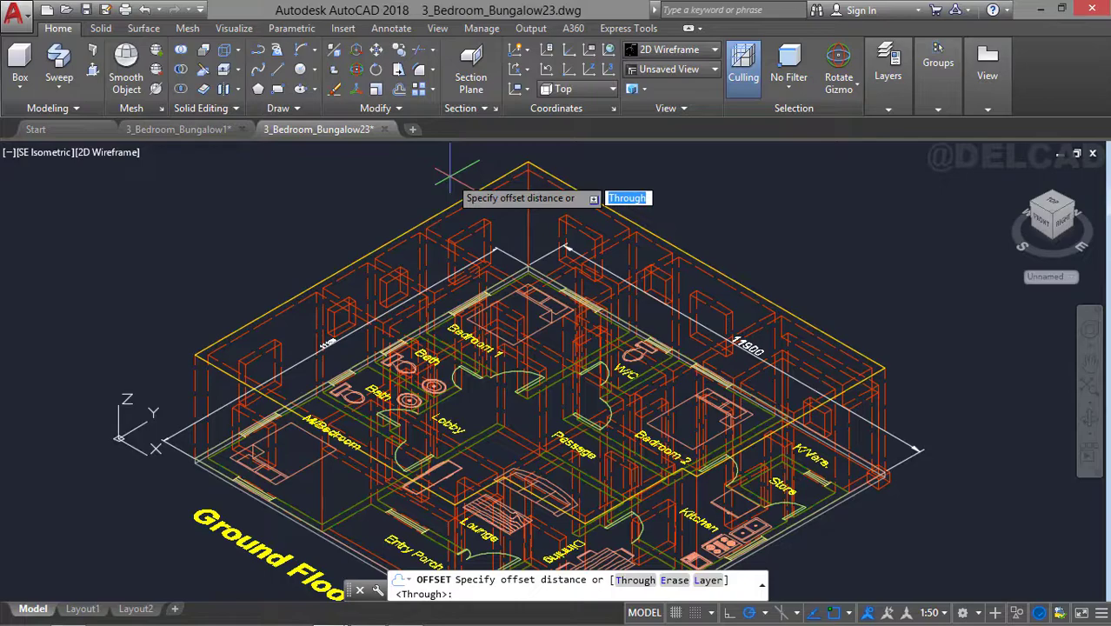
key("Return")
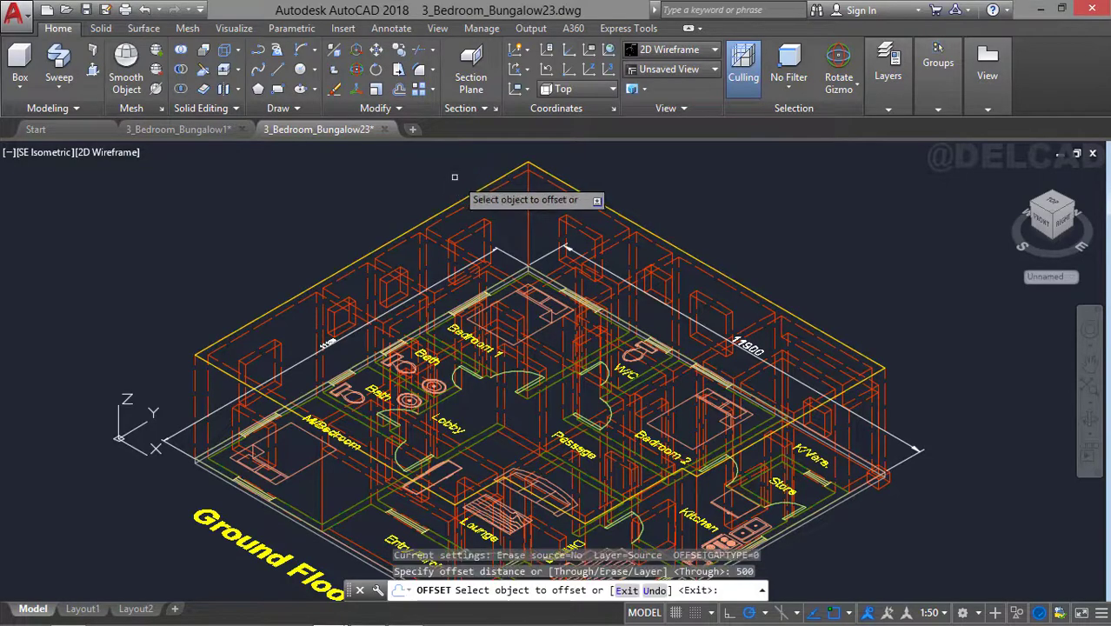
left_click(566, 179)
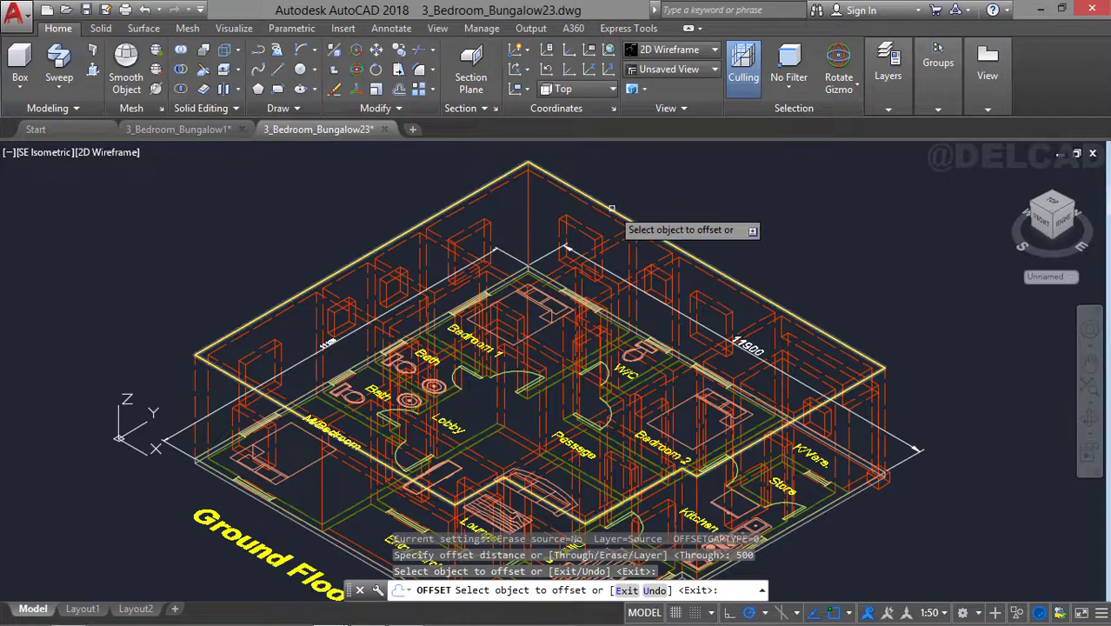
left_click(612, 203)
left_click(730, 198)
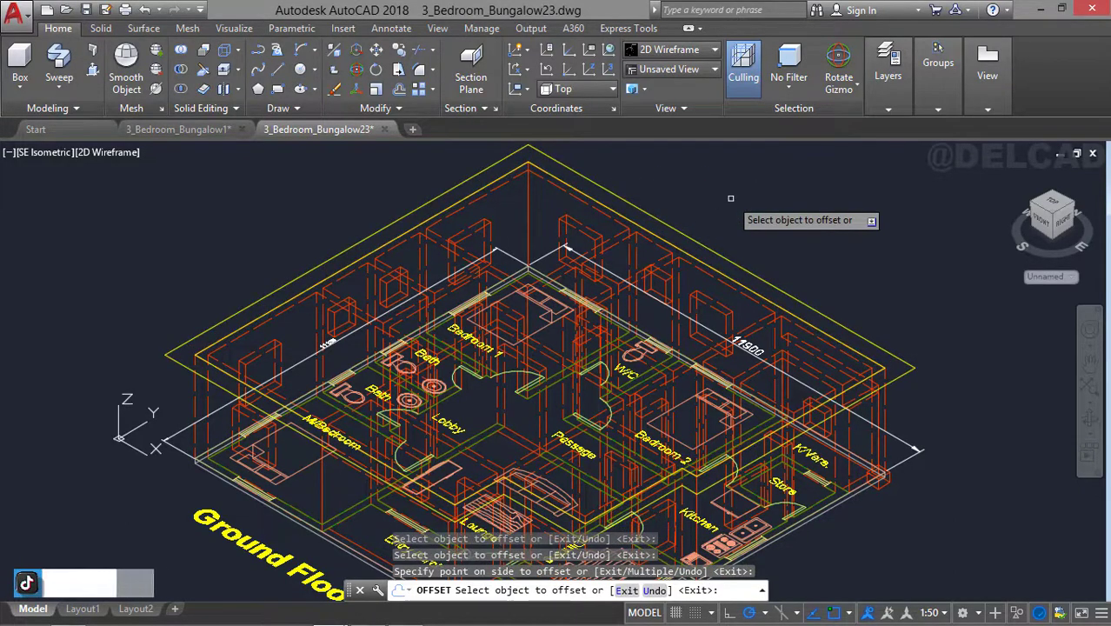
key("Return")
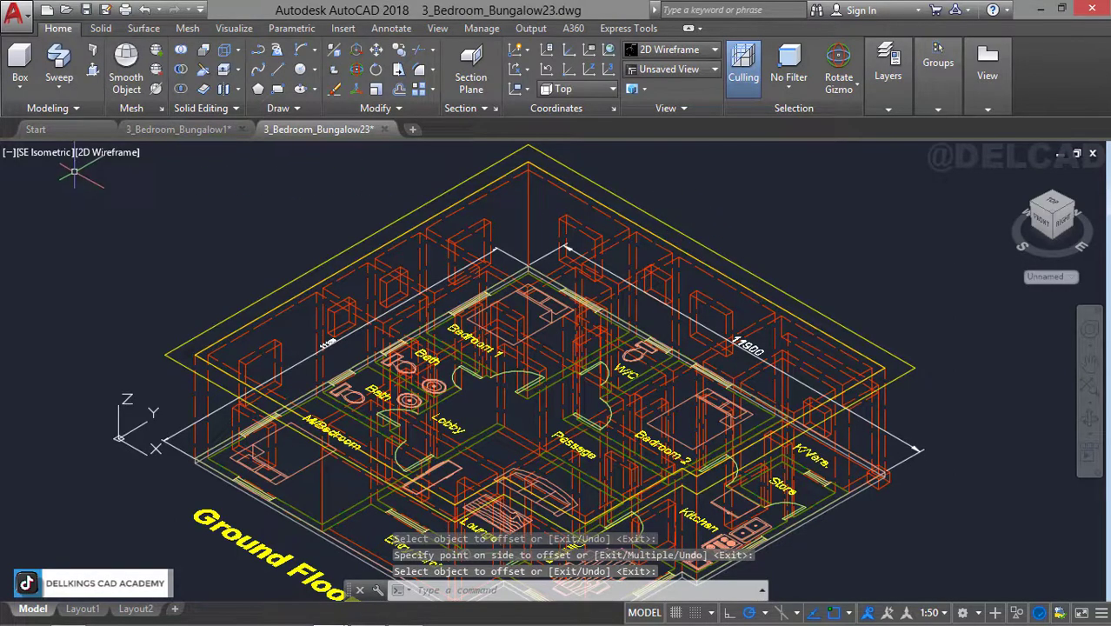
- Switch the drawing to the Back view to work on the wall tops in elevation
left_click(52, 154)
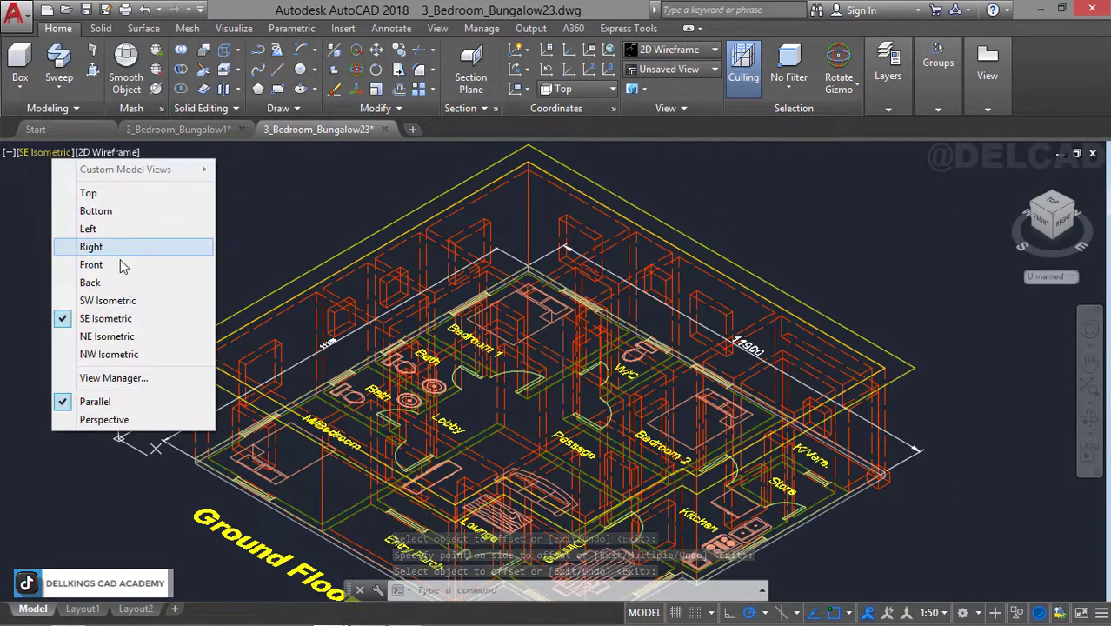
left_click(139, 285)
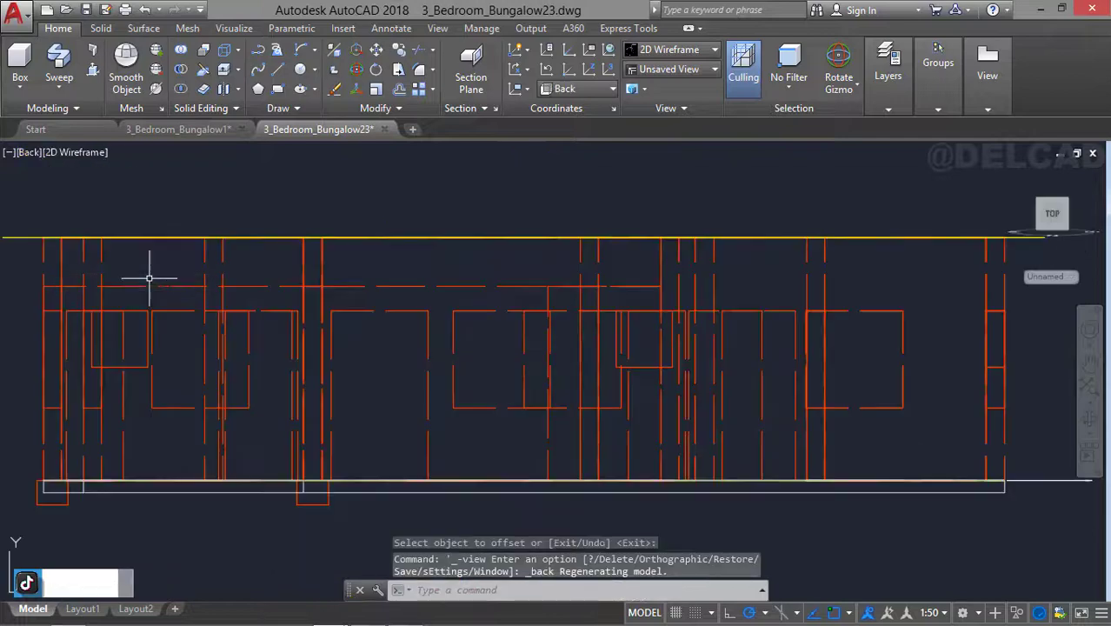
scroll(268, 290, "down", 2)
middle_click_drag(268, 291, 403, 313)
scroll(414, 309, "up", 2)
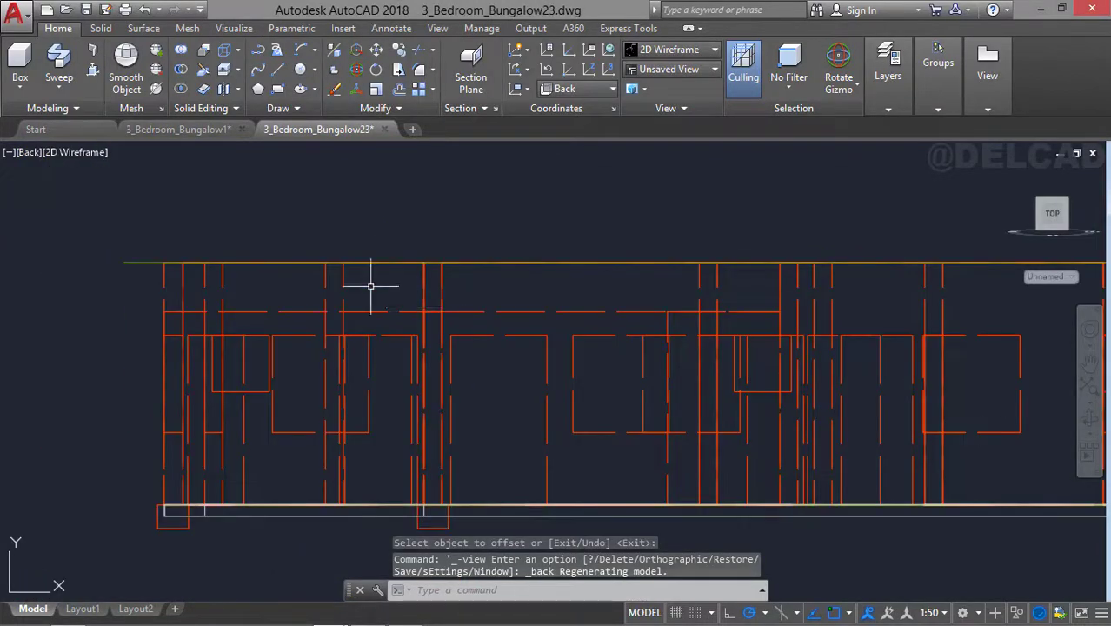
- Copy the outward-offset eaves polyline 500 straight up from its end point
left_click(150, 261)
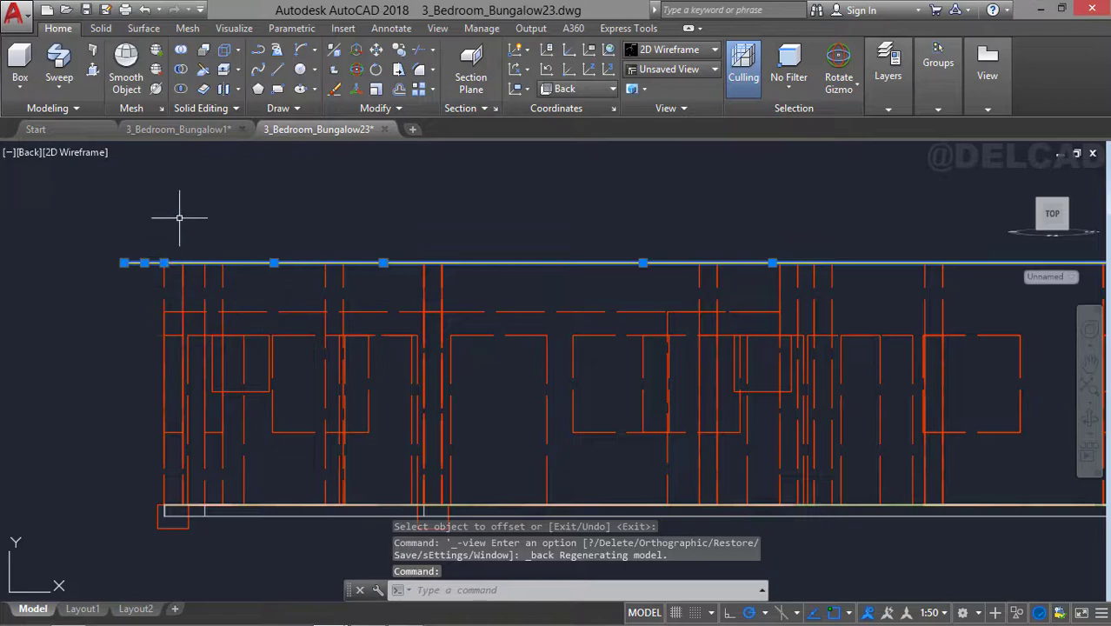
left_click(398, 52)
left_click(125, 262)
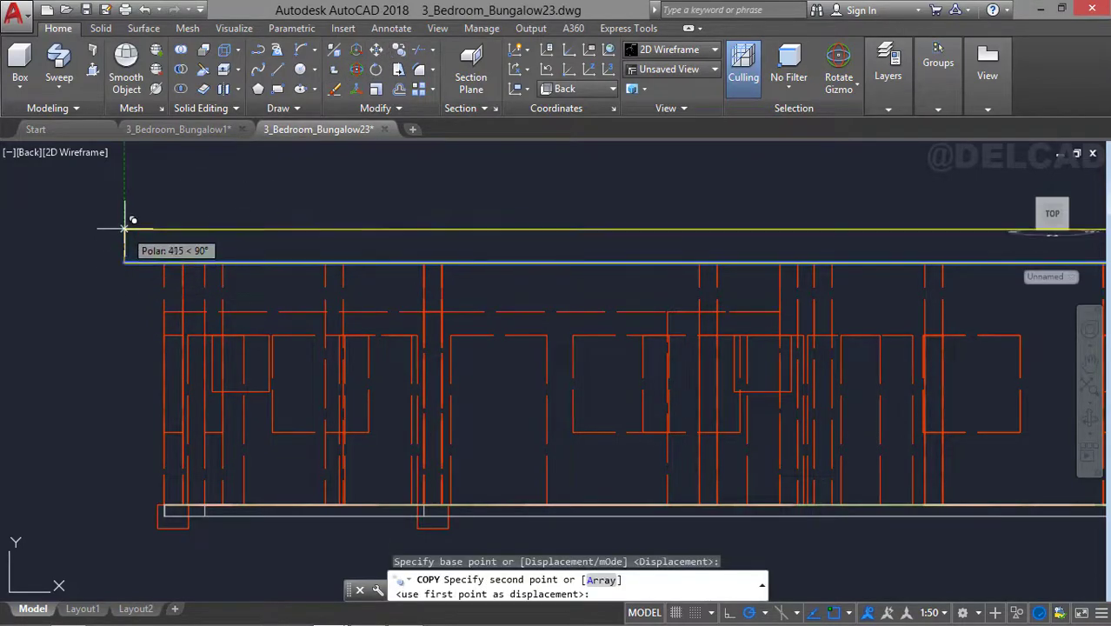
type("500")
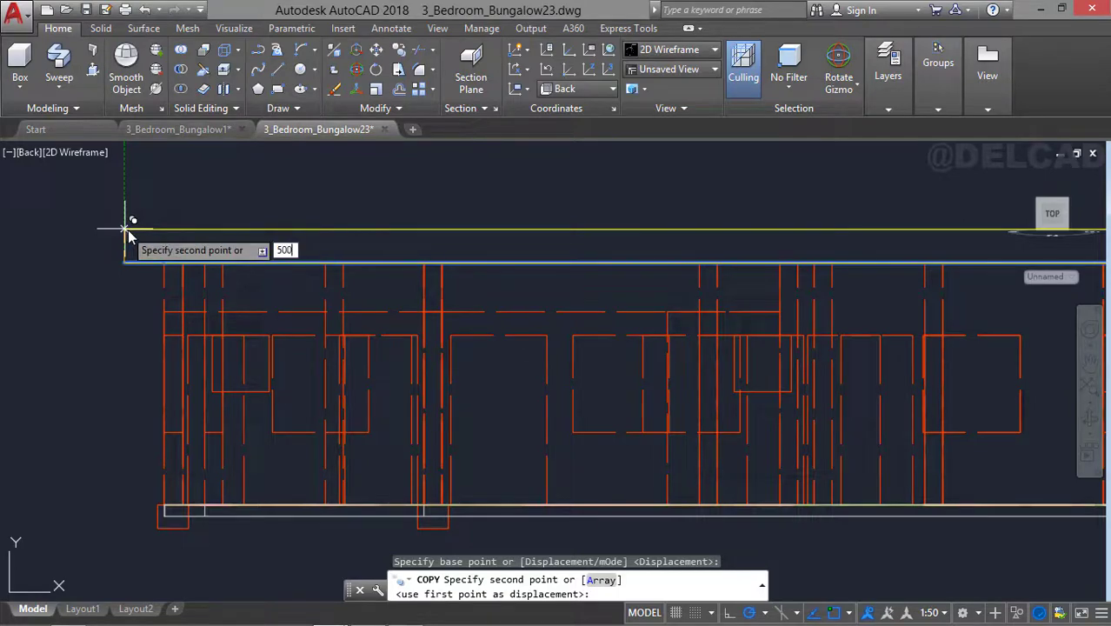
key("Return")
key("Return")
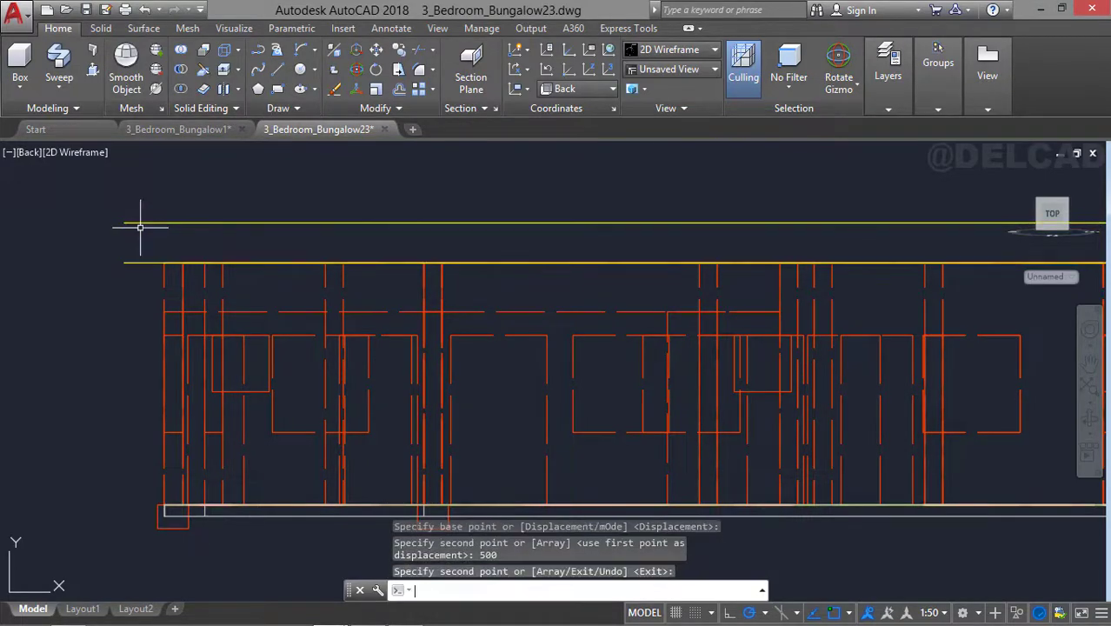
- Hide the original offset polyline at wall-top level using object isolation
left_click(148, 263)
right_click(148, 263)
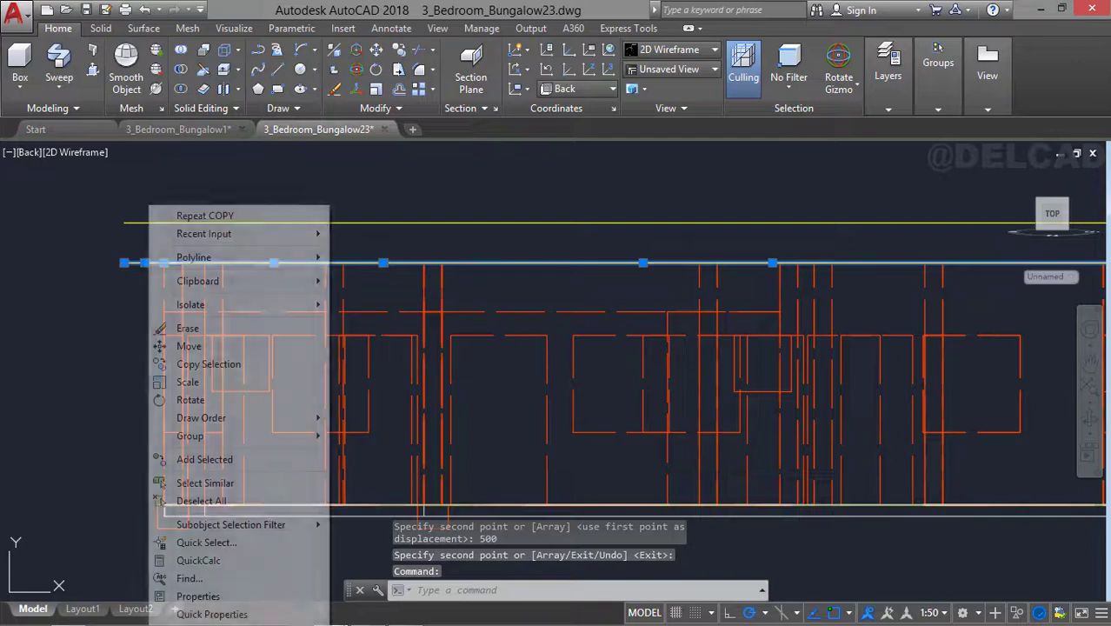
mouse_move(221, 306)
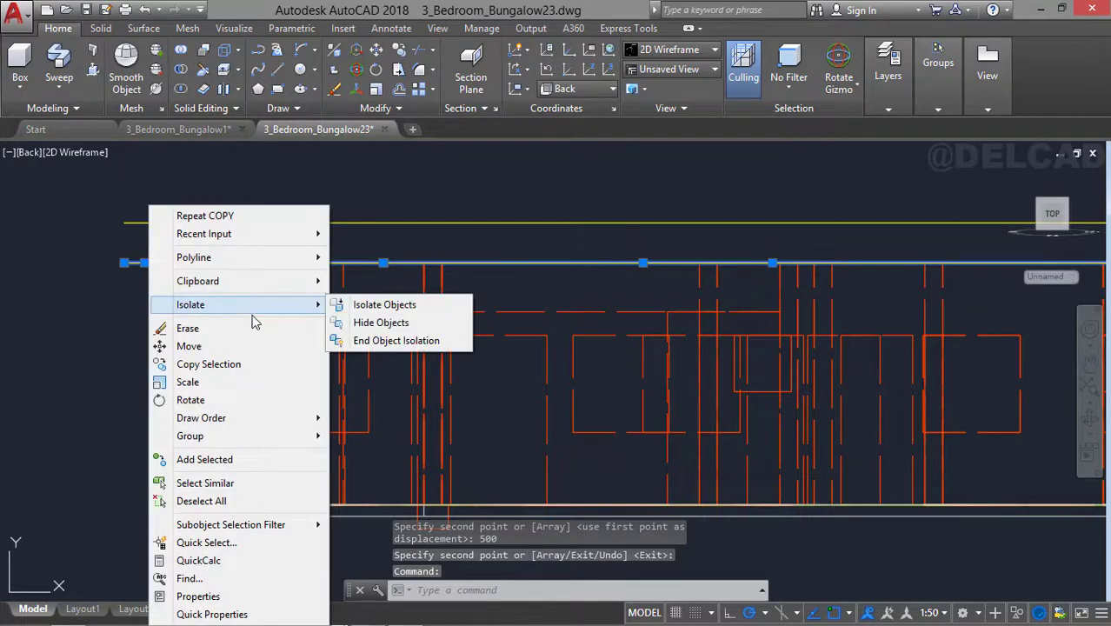
left_click(369, 322)
scroll(238, 280, "up", 2)
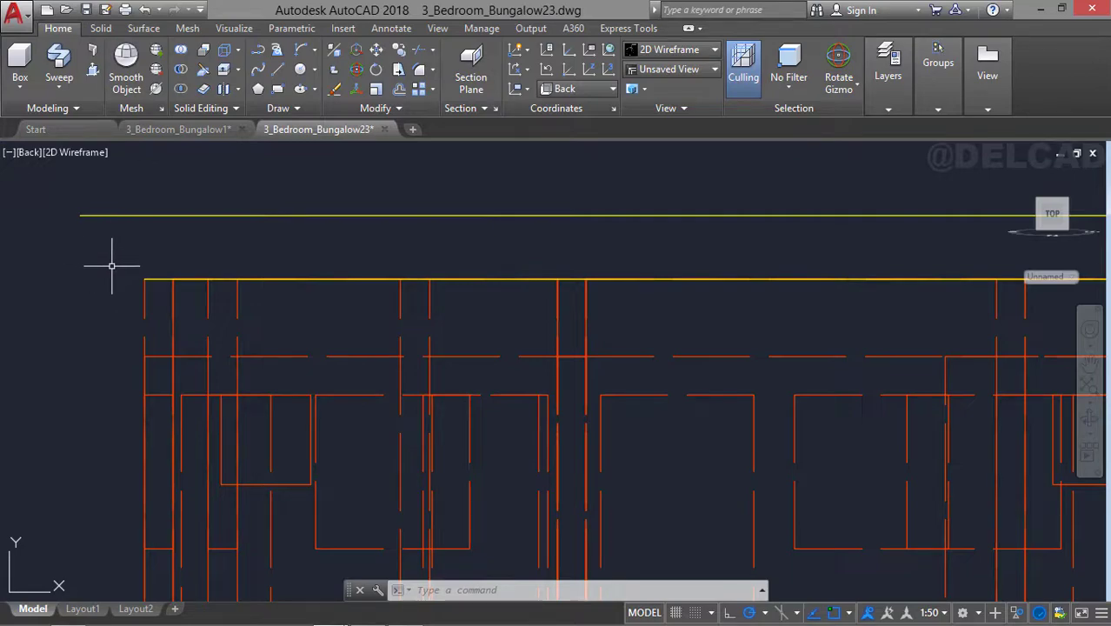
- Draw a stepped polyline from the outer wall-top corner: 100 outward, 100 up and 100 outward
left_click(259, 52)
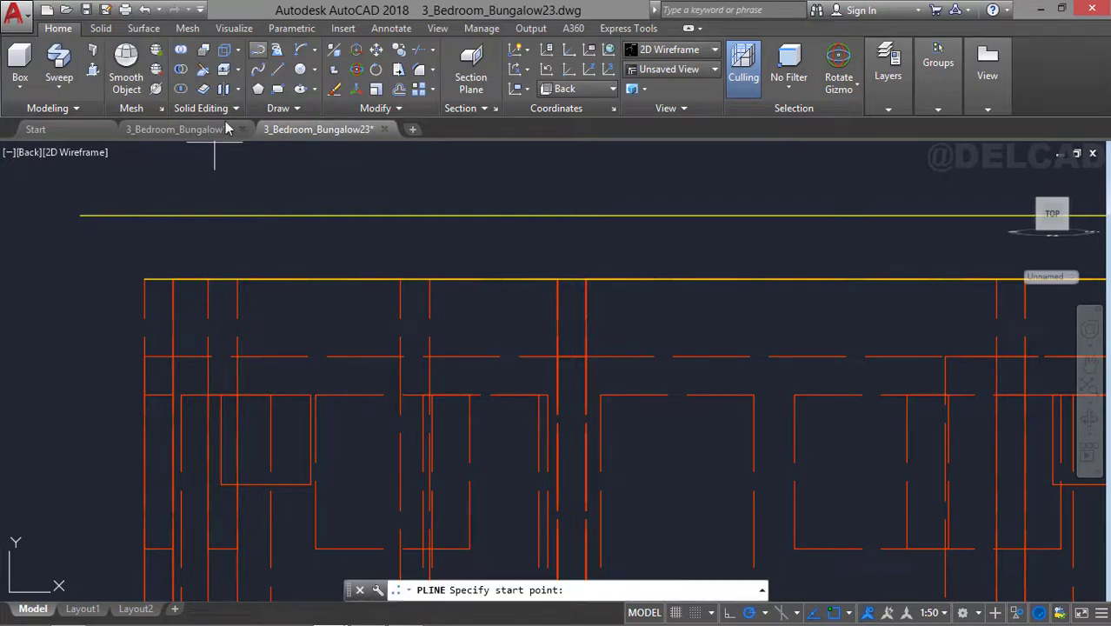
left_click(144, 279)
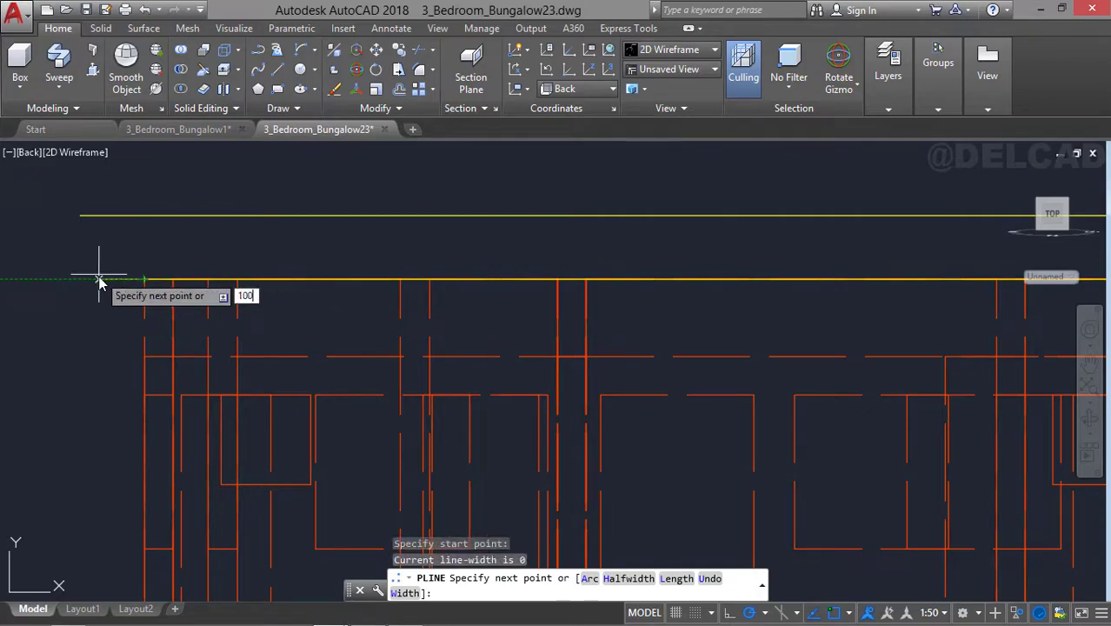
key("Return")
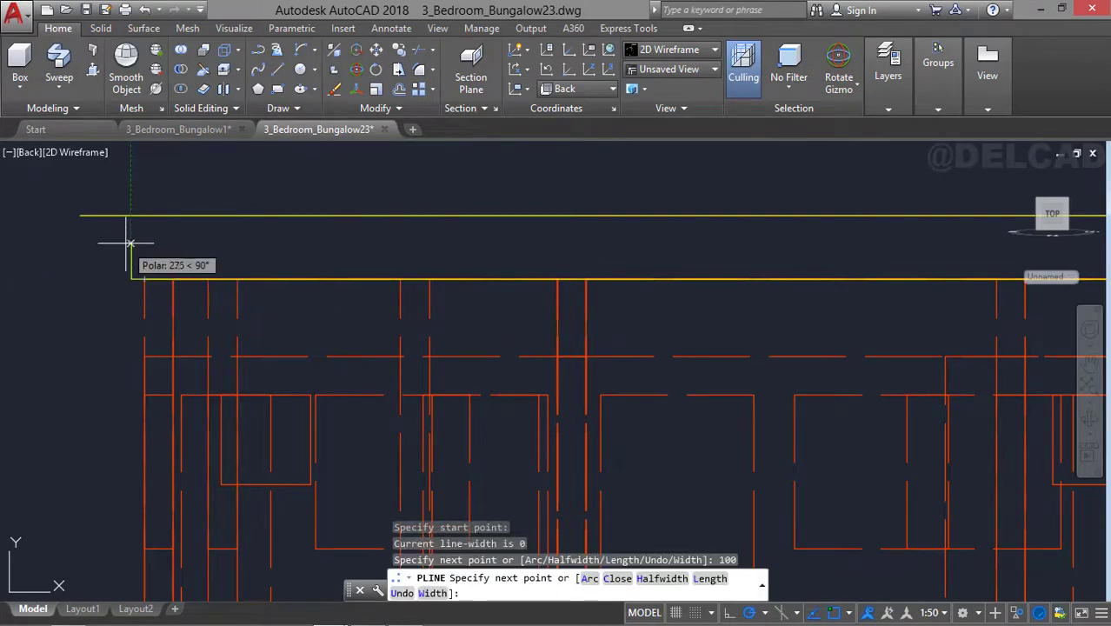
type("100")
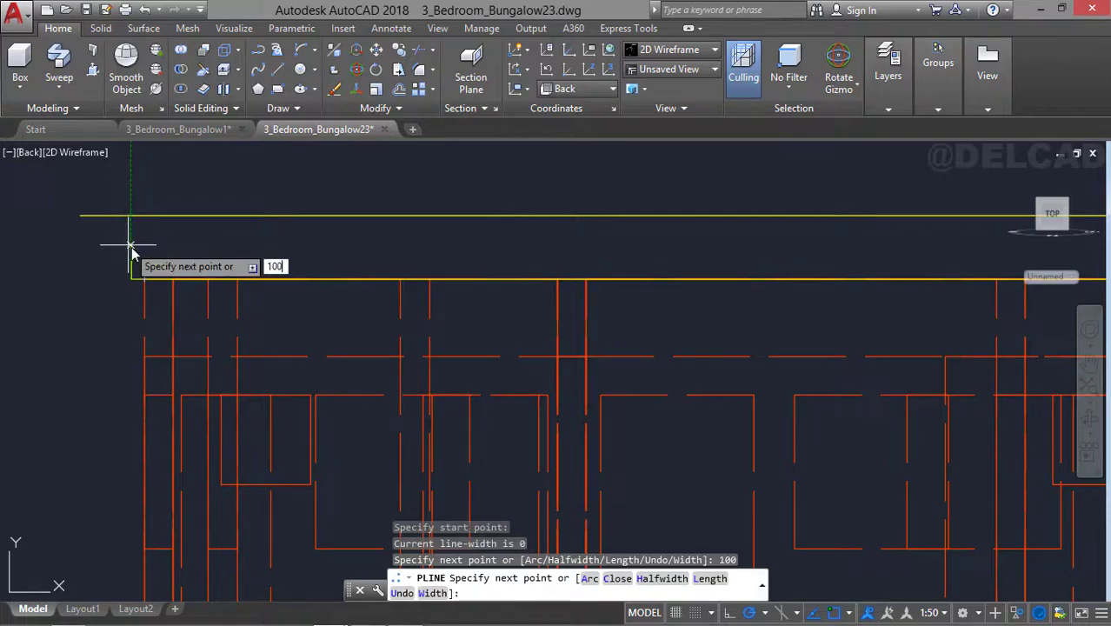
key("Return")
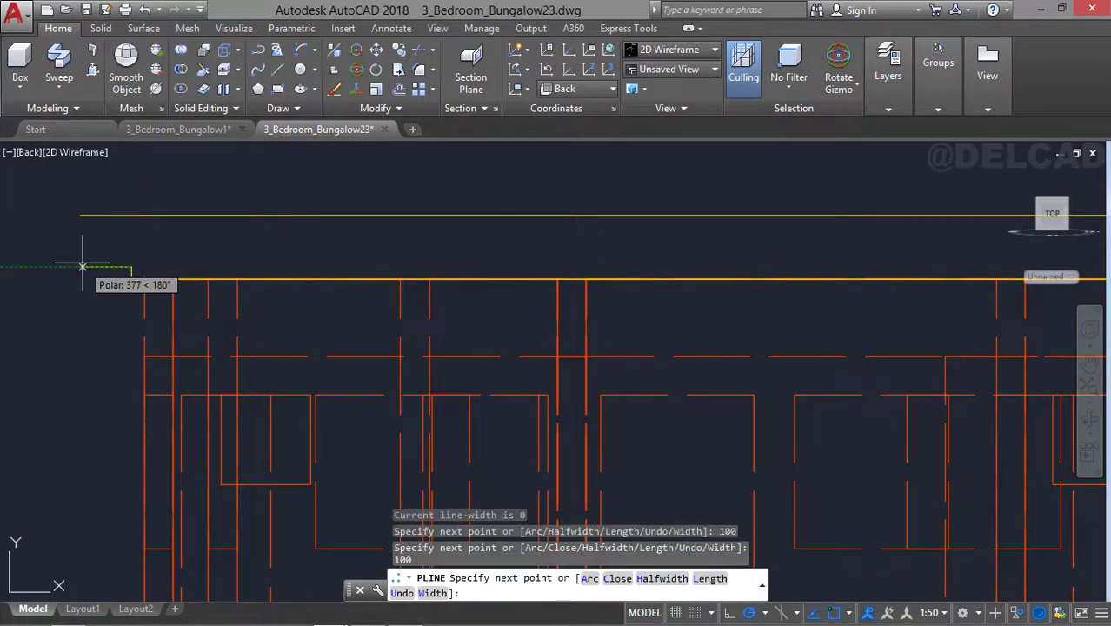
type("1")
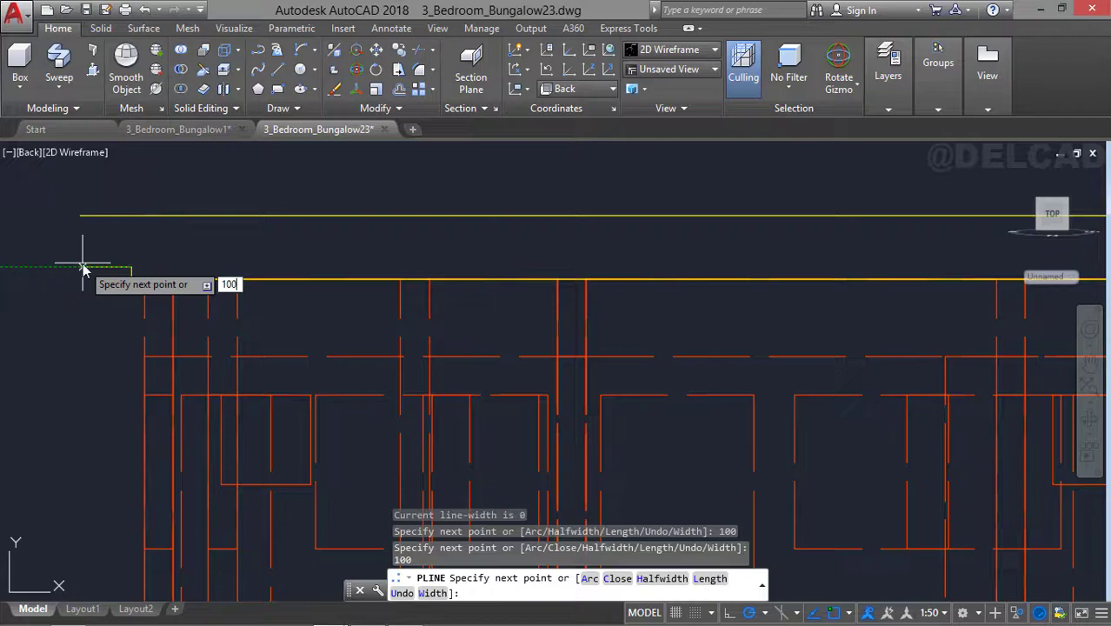
type("00")
key("Return")
key("Return")
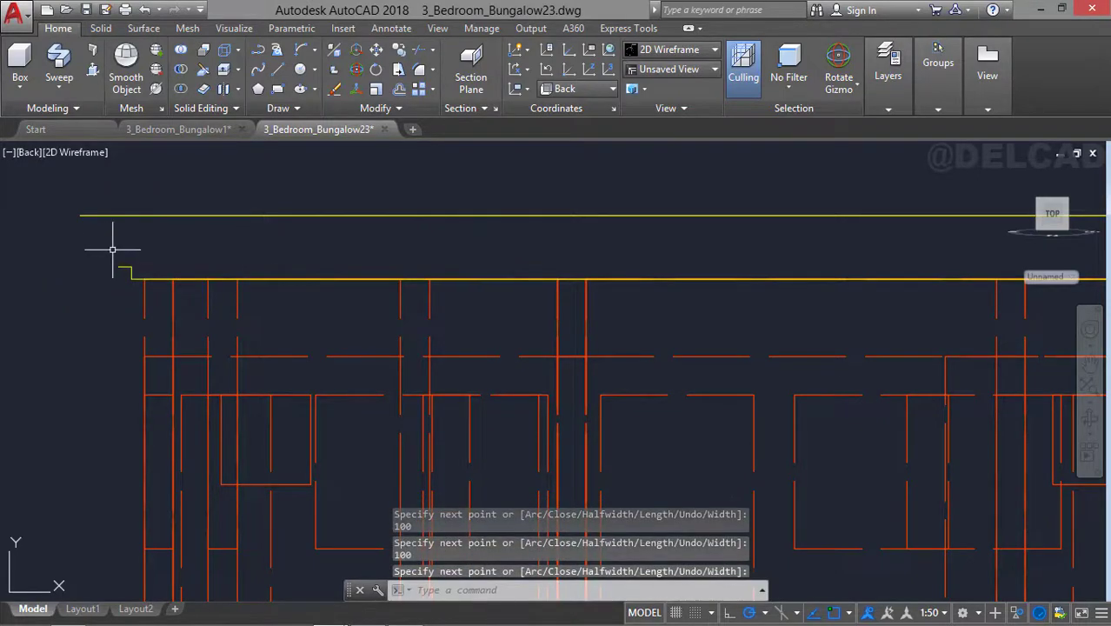
- Draw a second stepped polyline from the raised outline's end: 100 down, 100 inward and 100 down
key("Return")
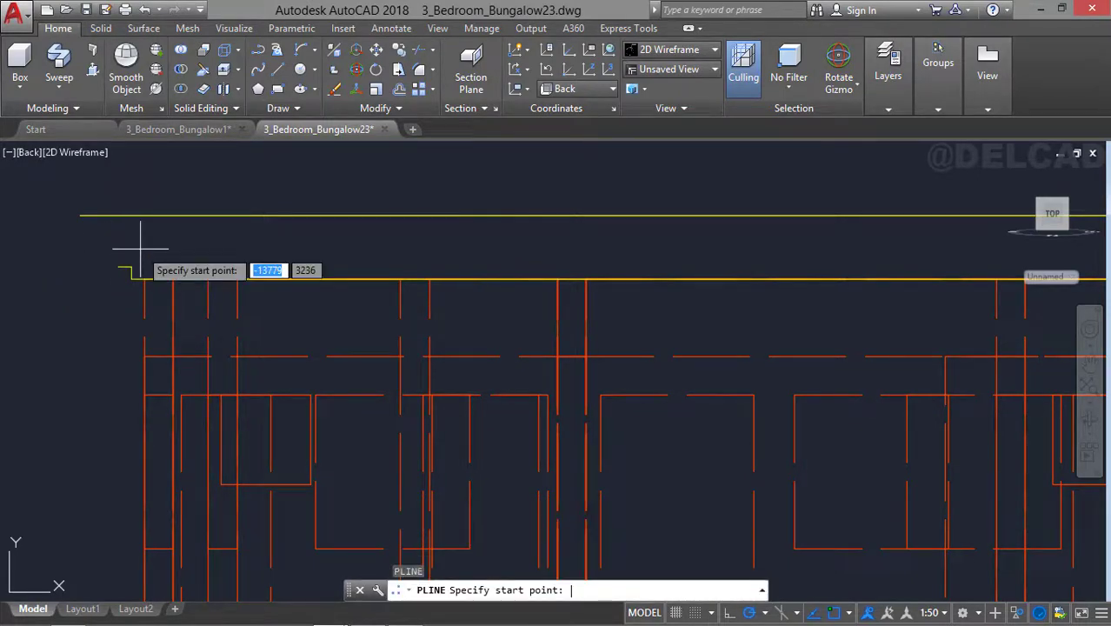
left_click(80, 216)
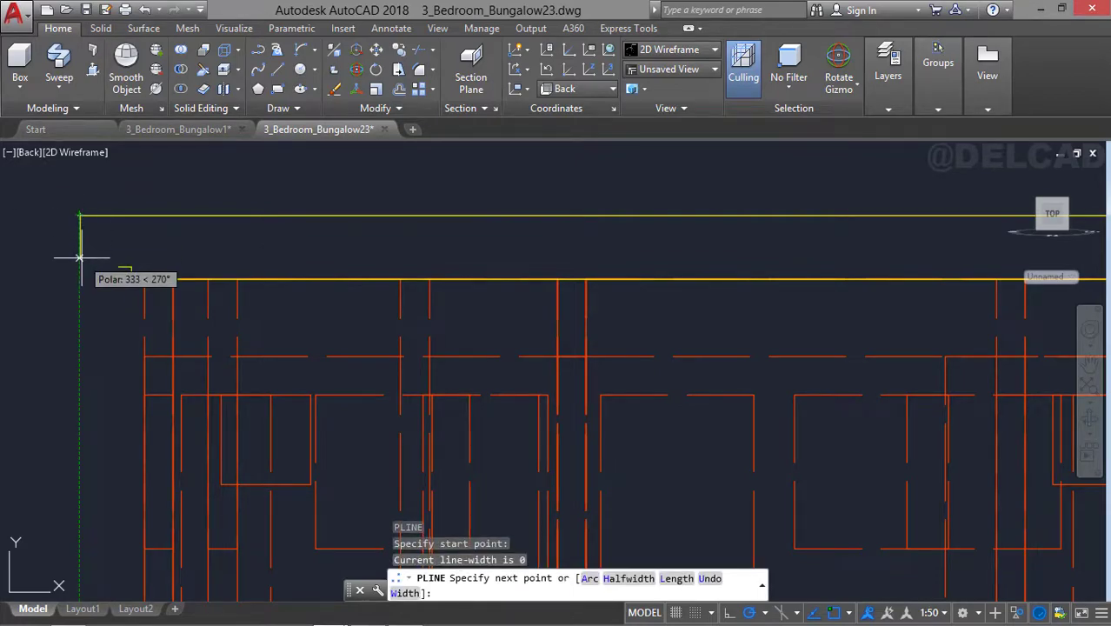
type("100")
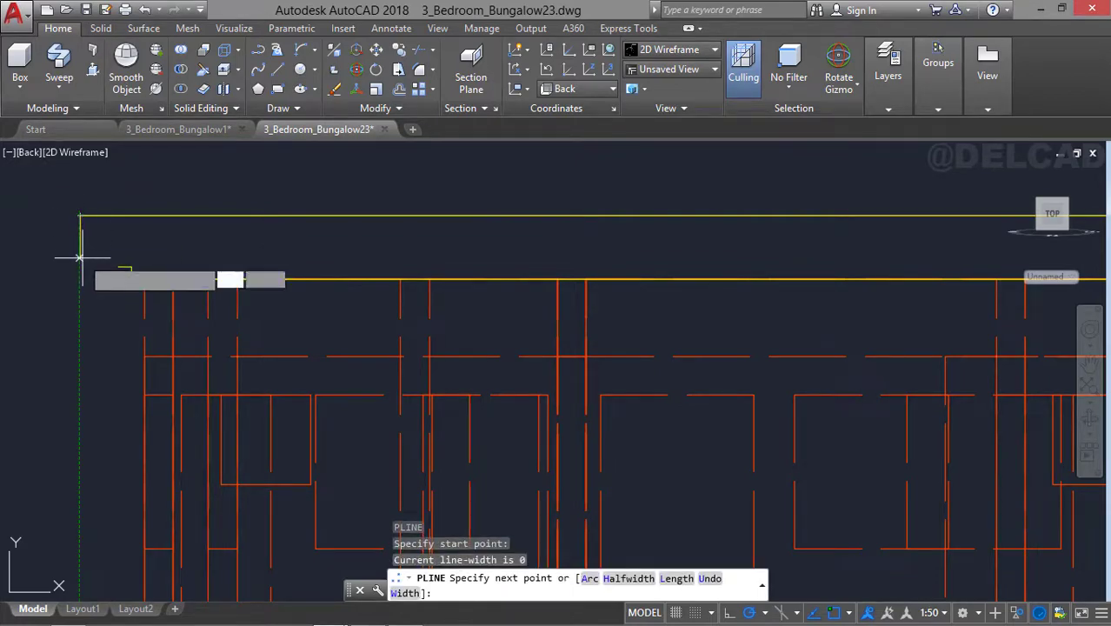
key("Return")
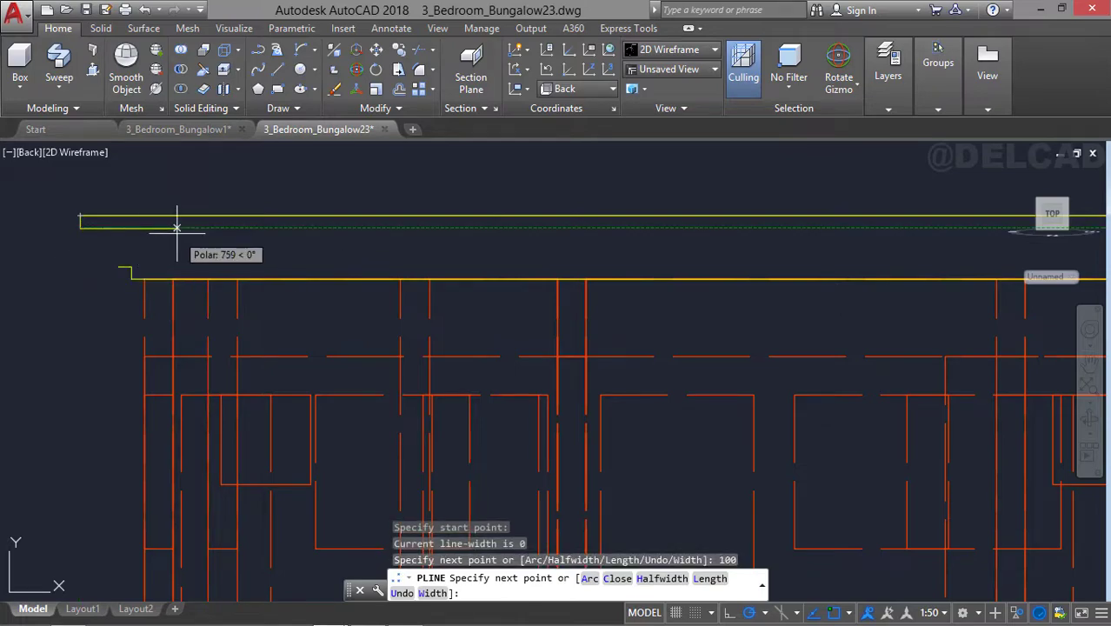
type("100")
key("Return")
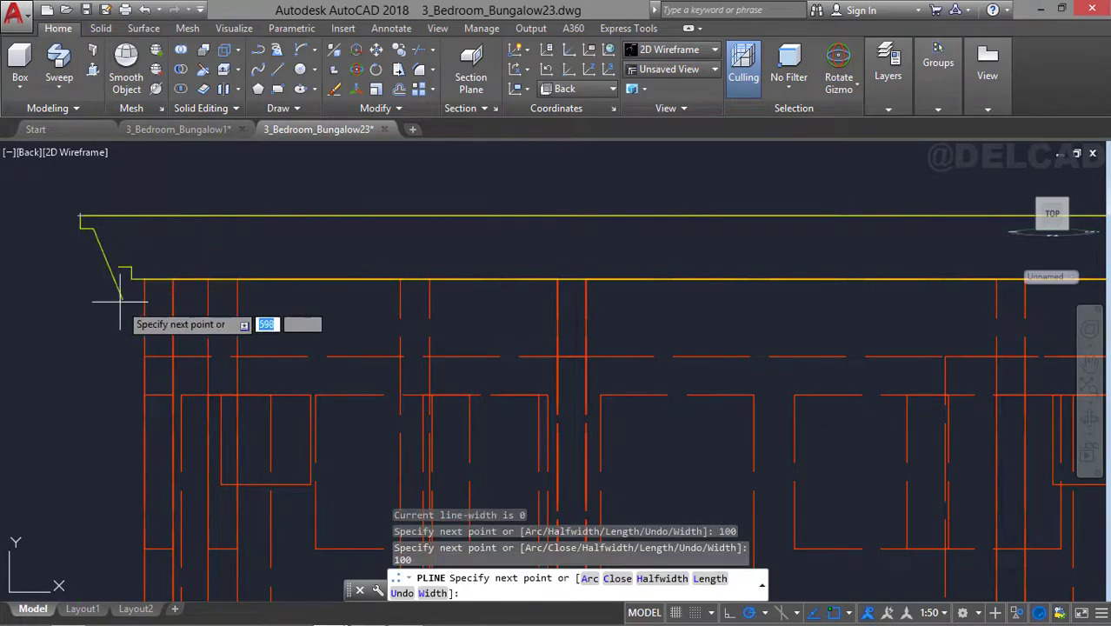
type("100")
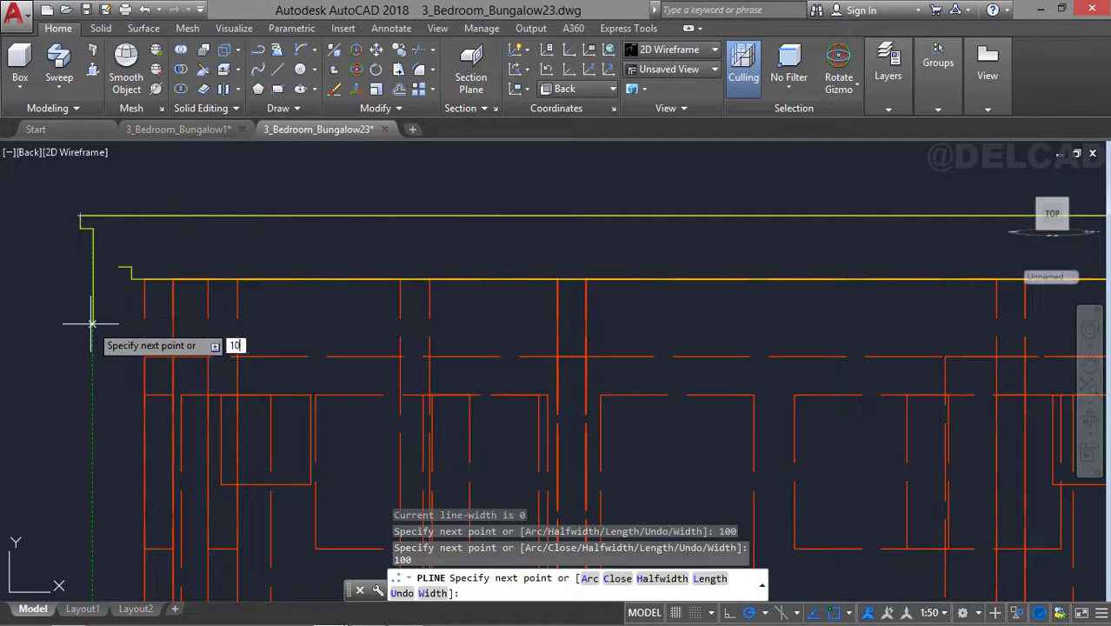
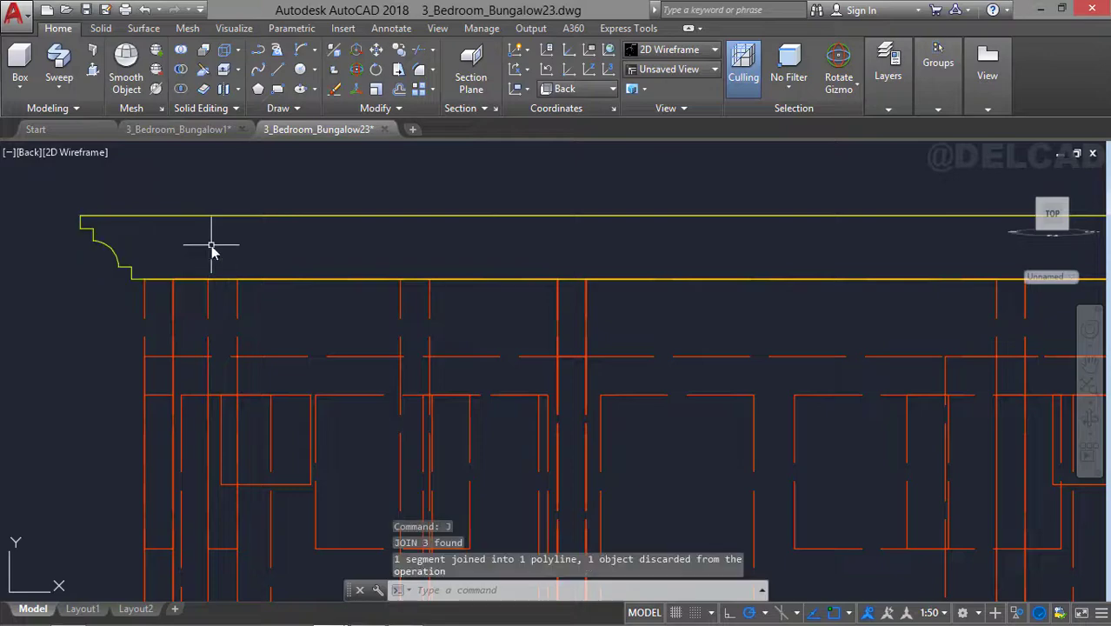
- Erase the upper stepped polyline and redraw it from the arc's upper end: 100 up, 100 outward, and up to the raised outline's end
left_click(90, 230)
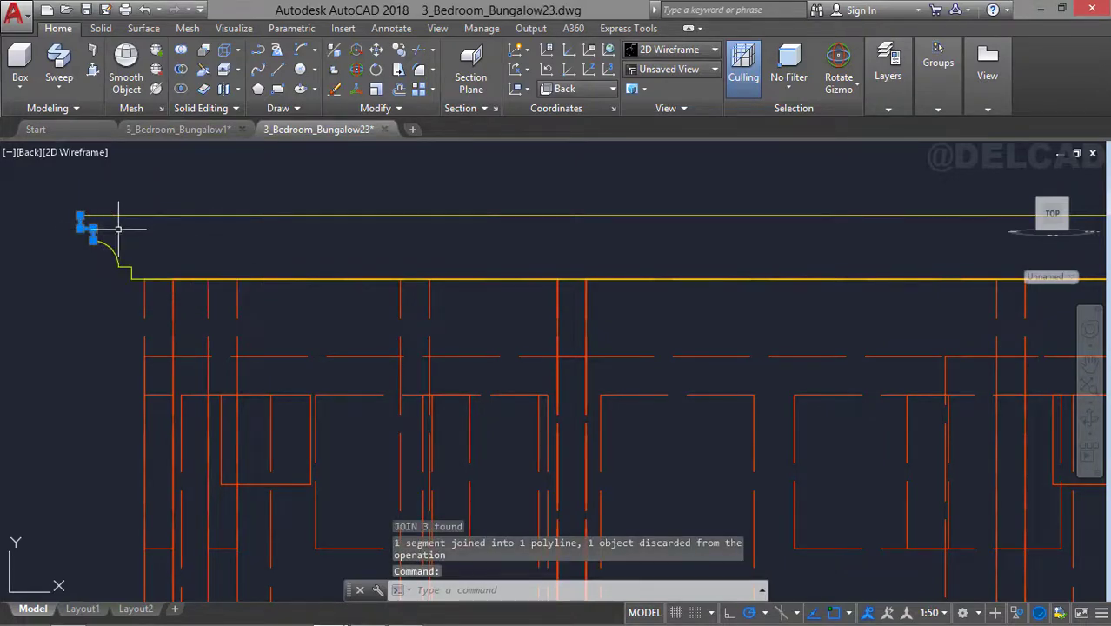
key("Delete")
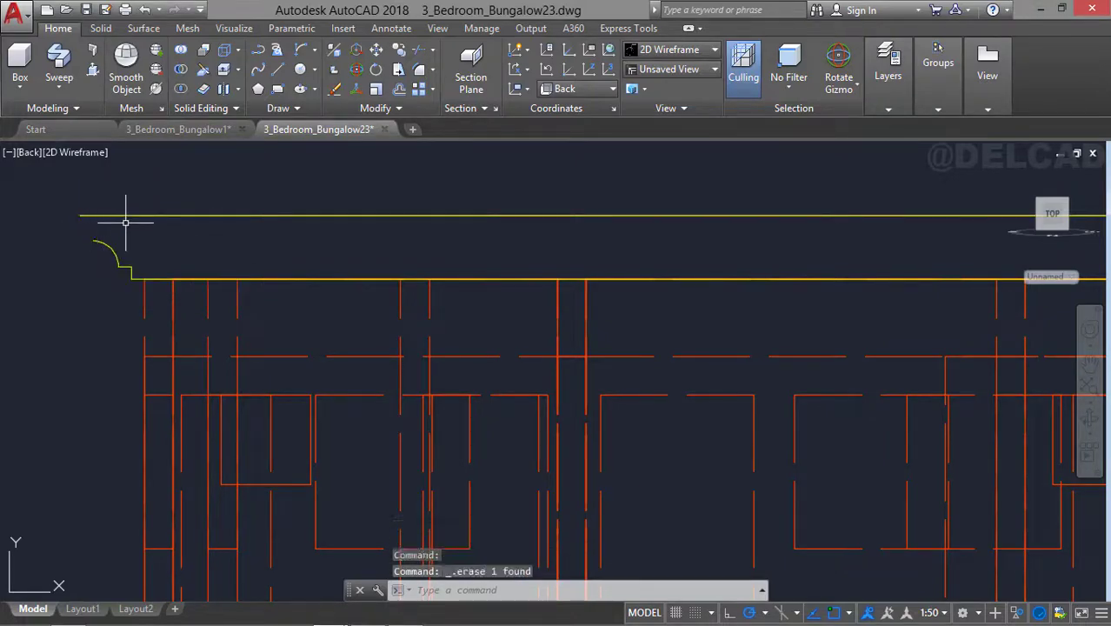
left_click(259, 52)
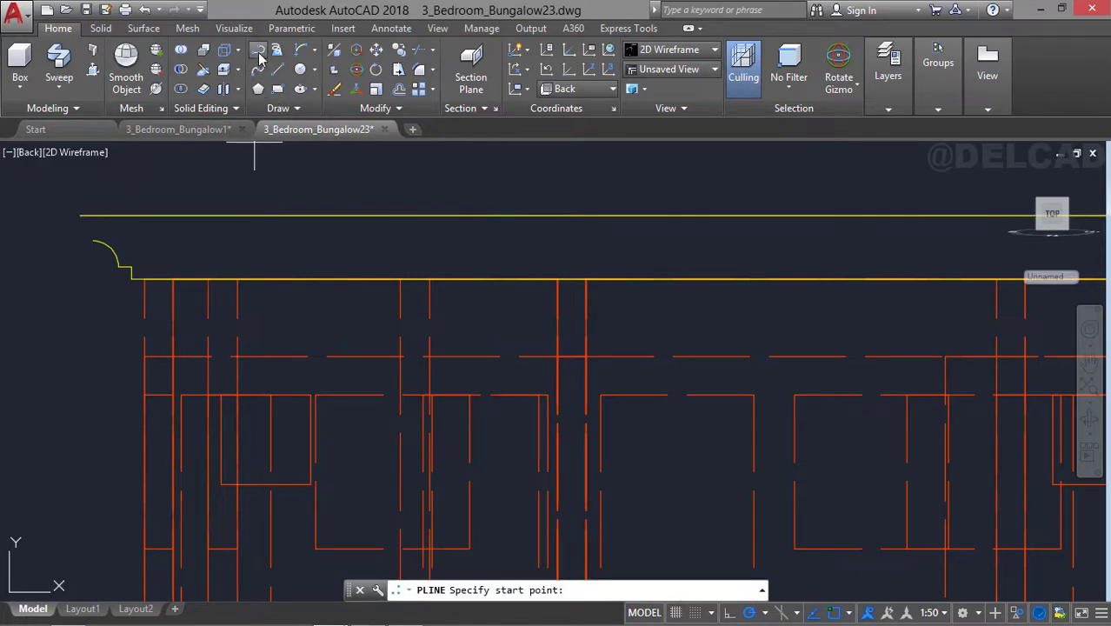
left_click(93, 241)
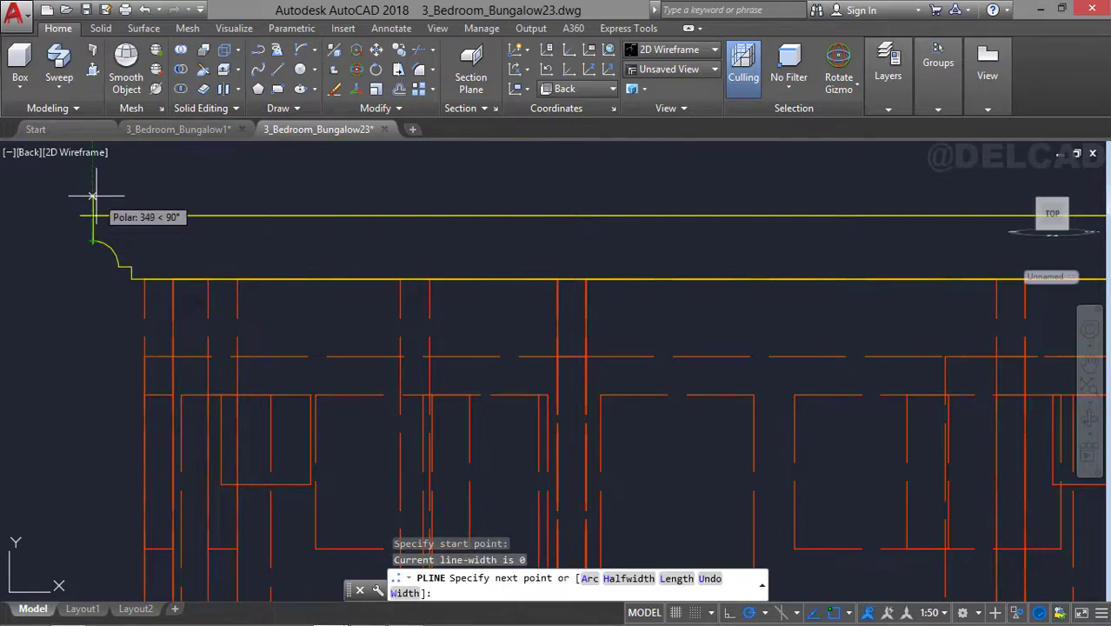
type("1")
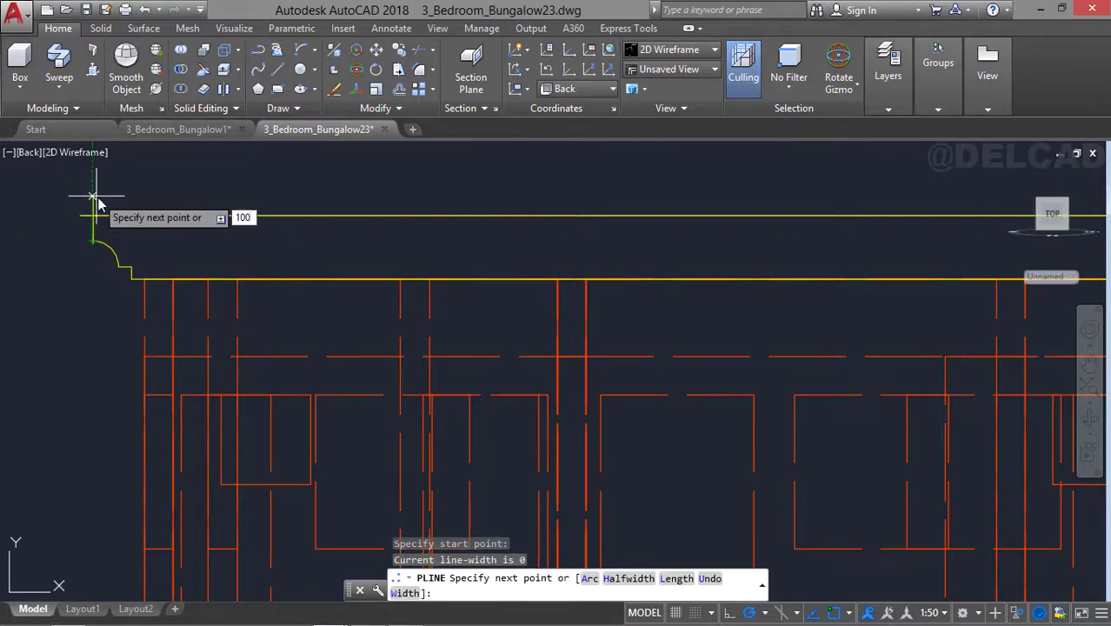
type("00")
key("Return")
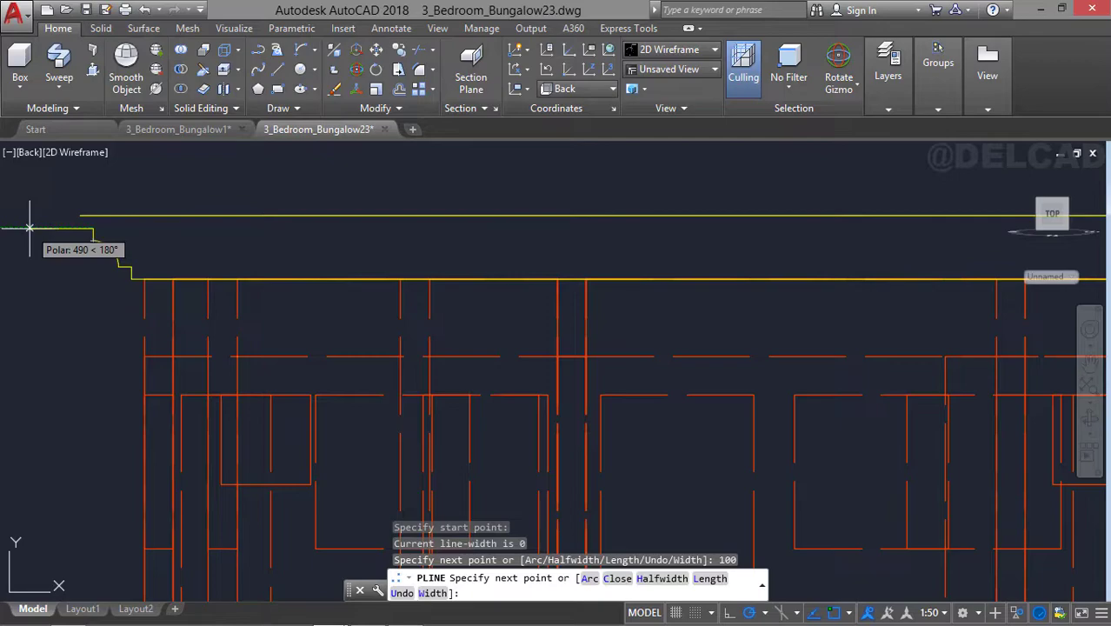
type("100")
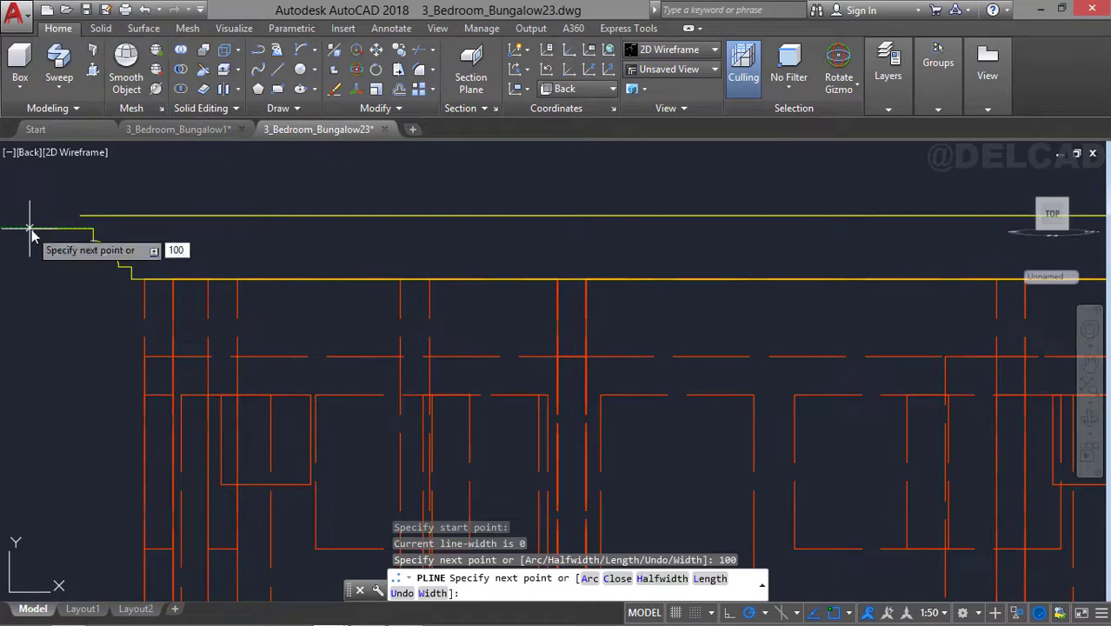
key("Return")
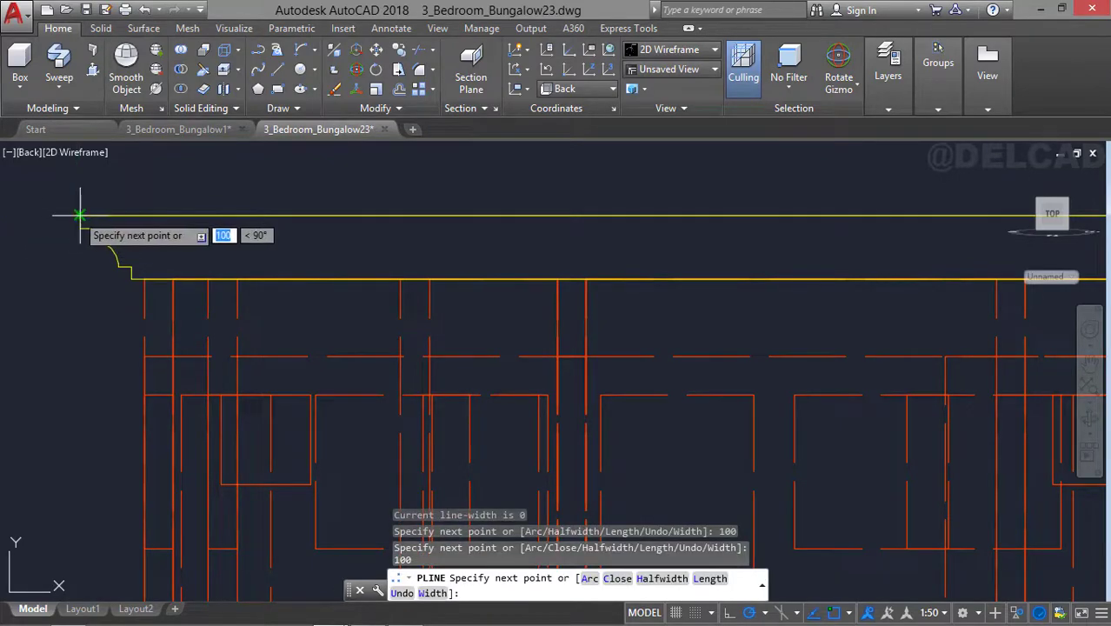
left_click(79, 214)
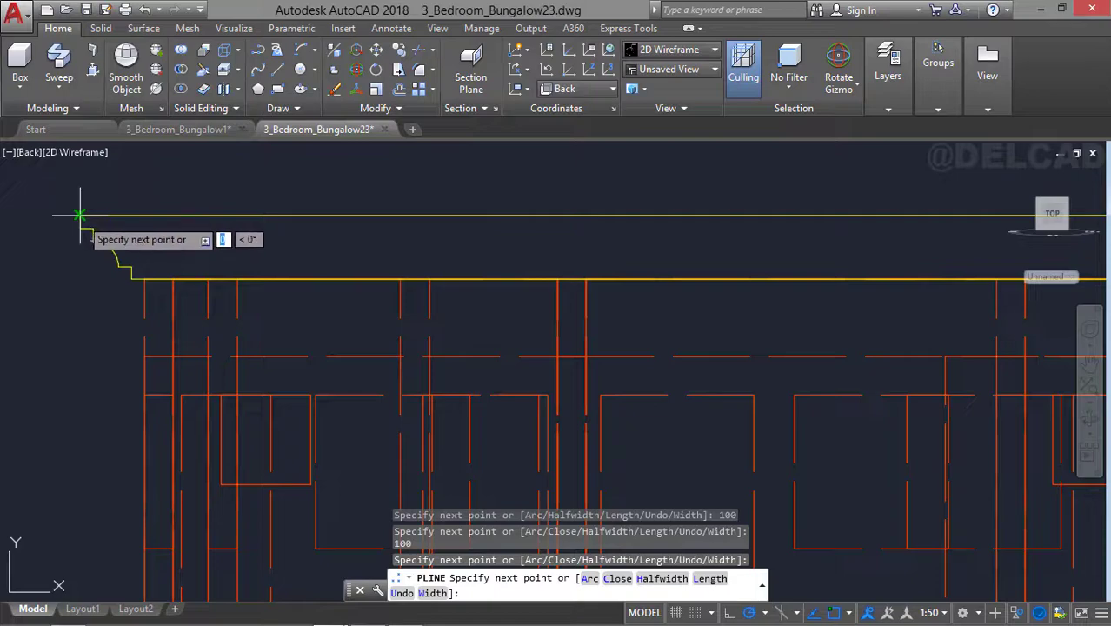
key("Escape")
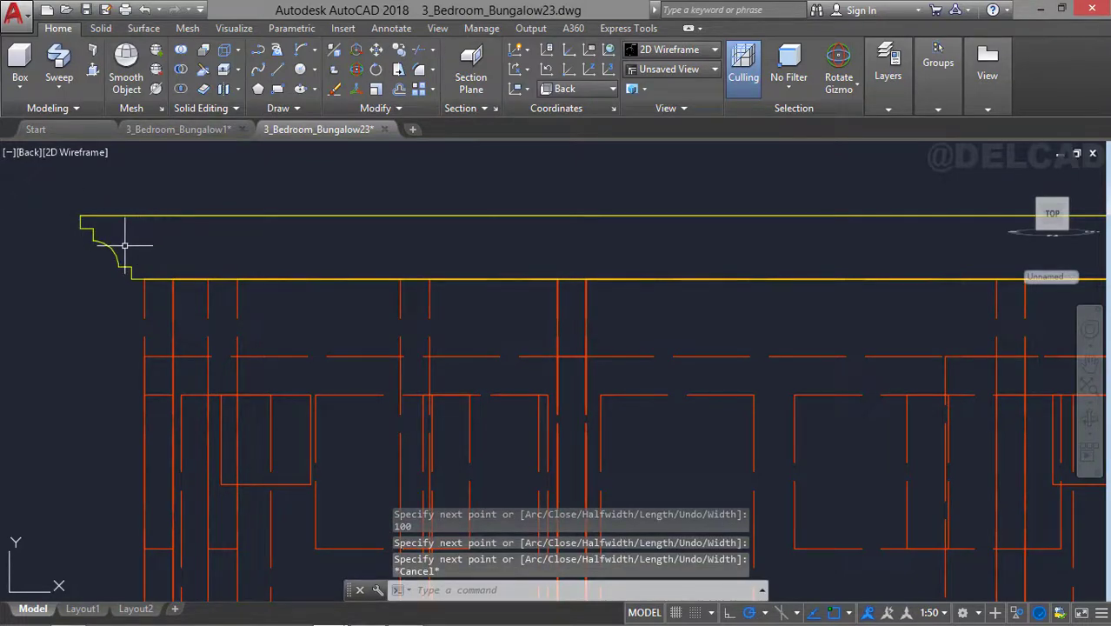
- Join the stepped polylines and the arc of the eaves moulding into a single polyline
left_click(49, 206)
left_click(148, 290)
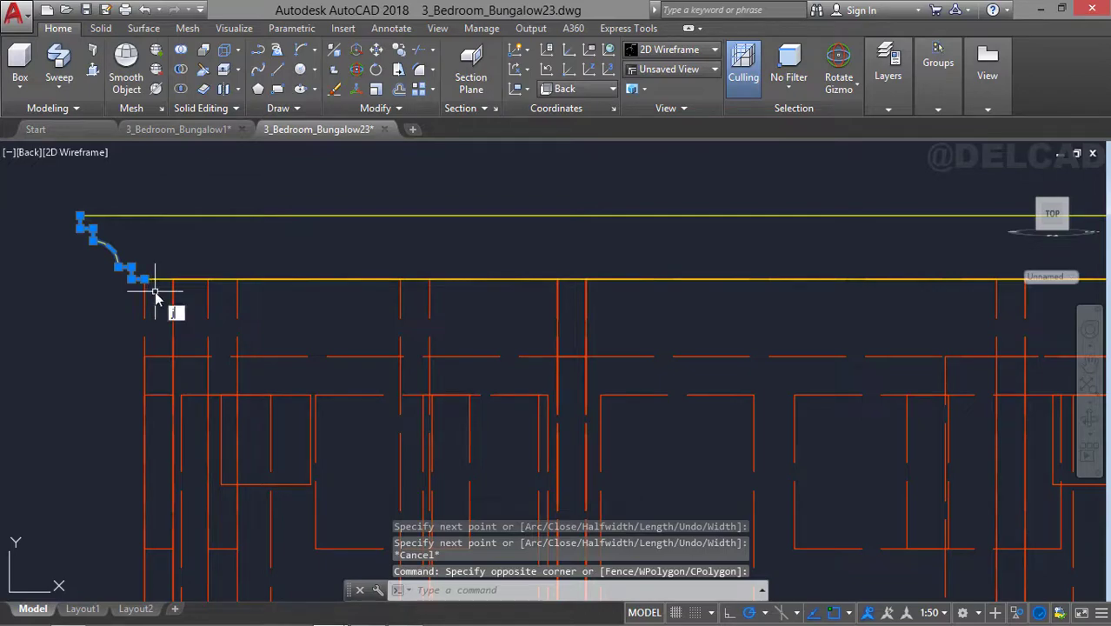
key("Return")
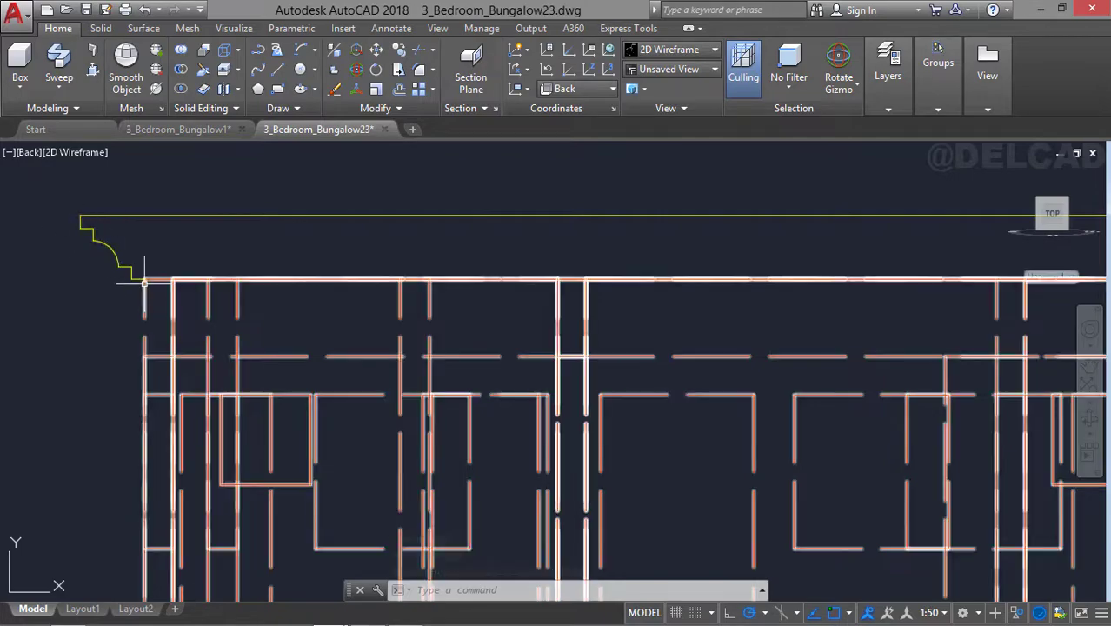
left_click(106, 246)
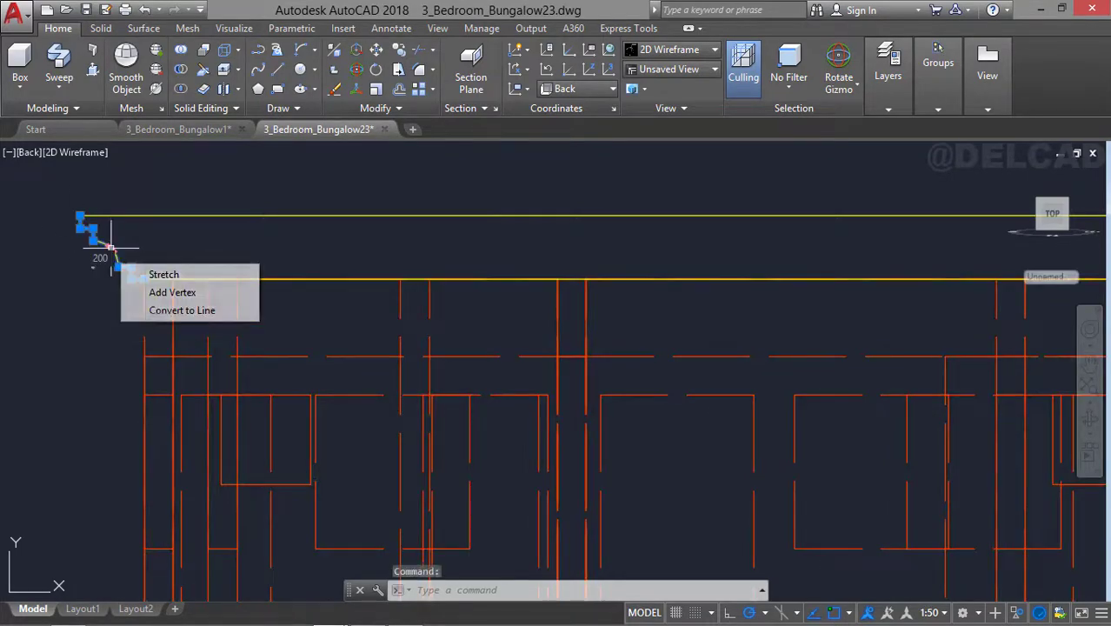
- Offset the joined moulding profile 100 inward, towards the building
left_click(399, 92)
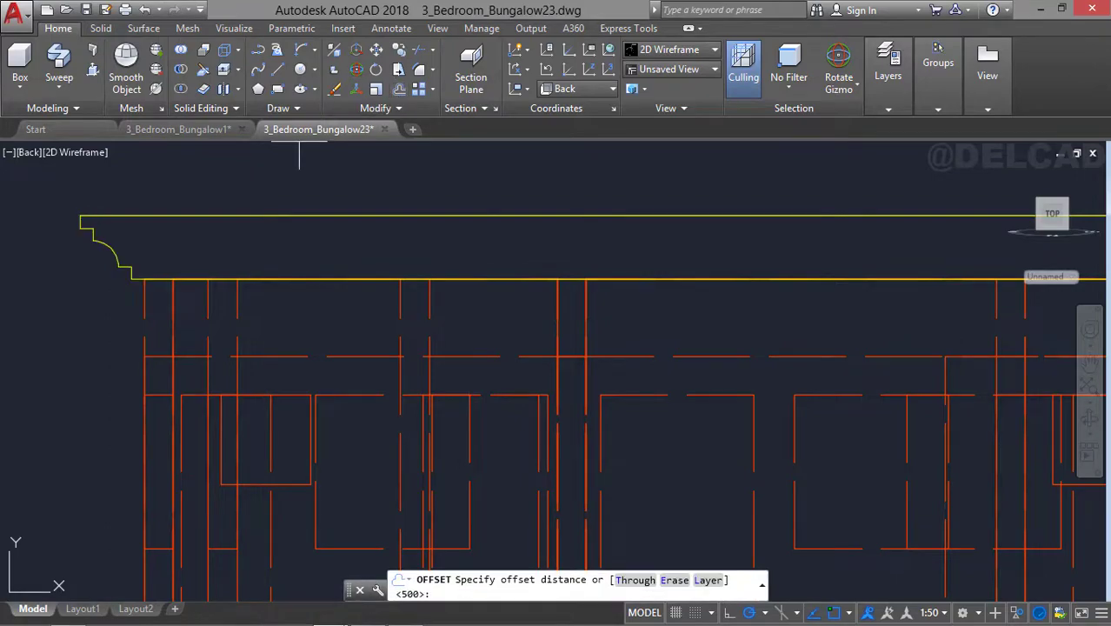
type("100")
key("Return")
left_click(161, 235)
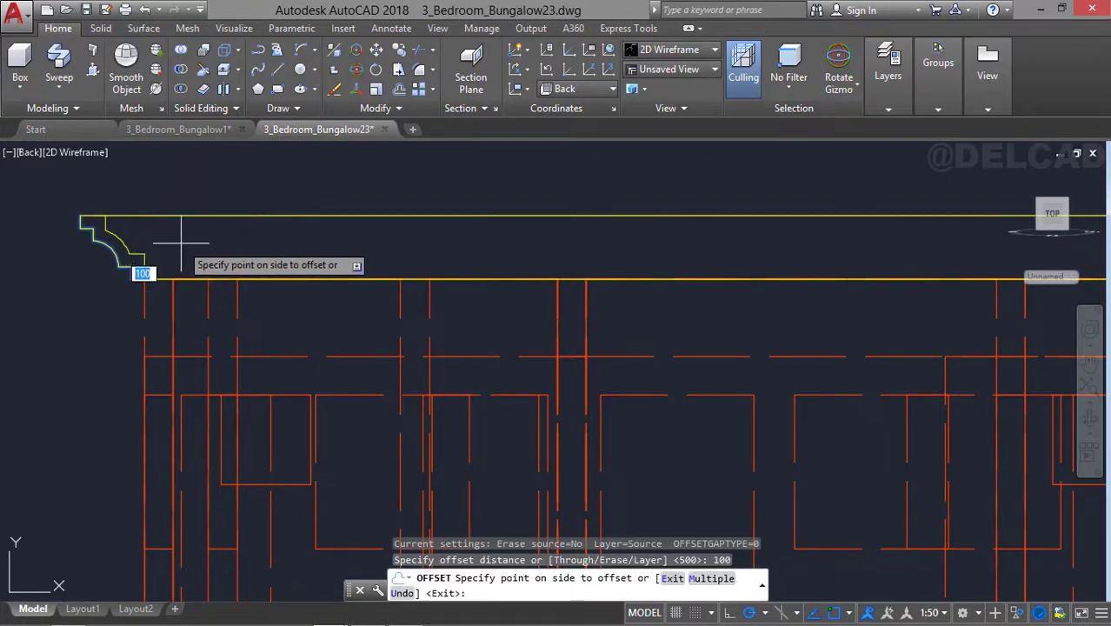
left_click(181, 244)
key("Escape")
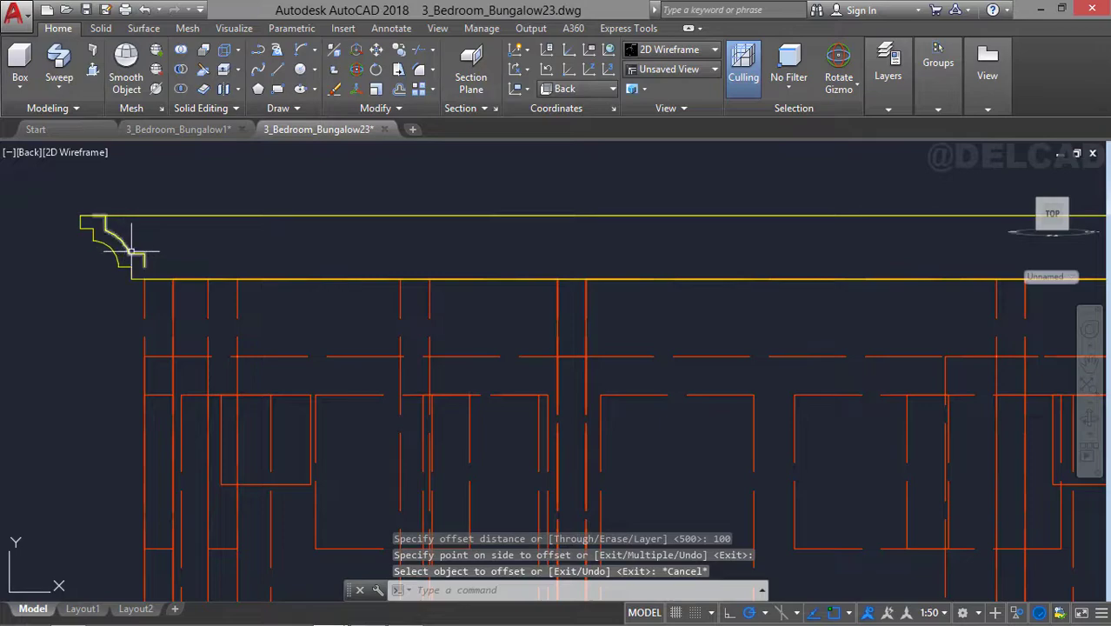
- Draw short closing polylines between the two profiles, at the wall-top corner and along the upper edge
left_click(257, 69)
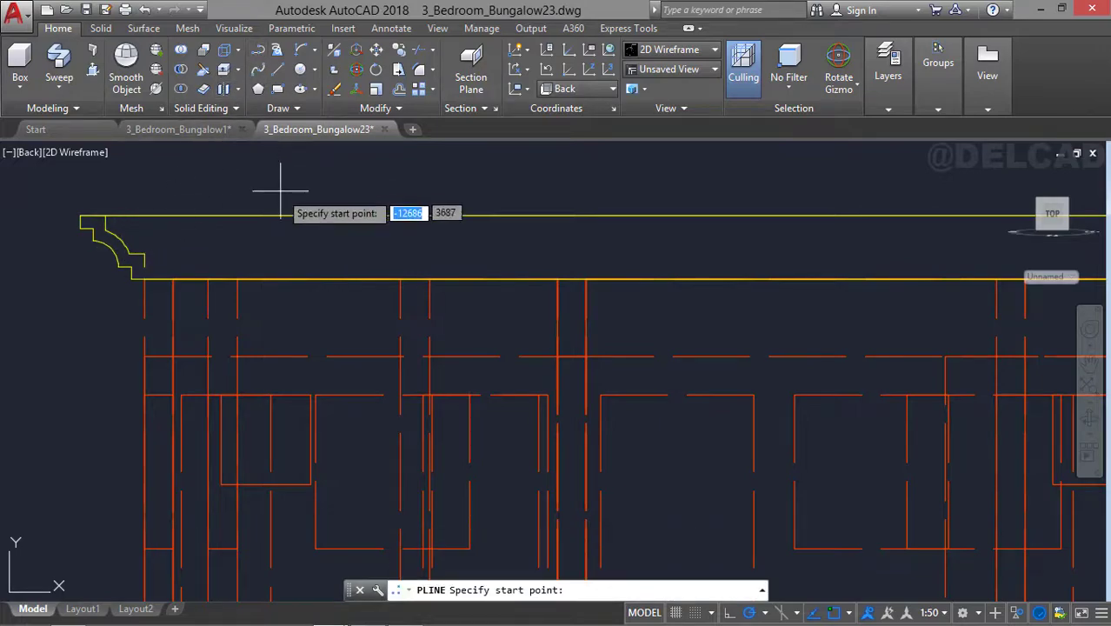
left_click(143, 267)
left_click(143, 280)
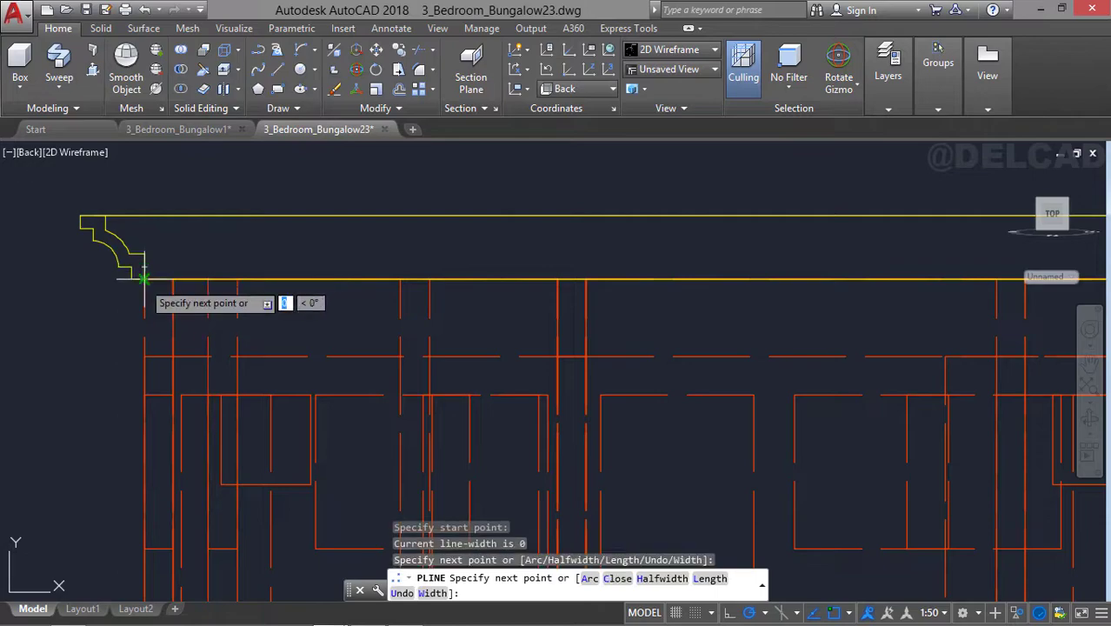
key("Return")
key("Return")
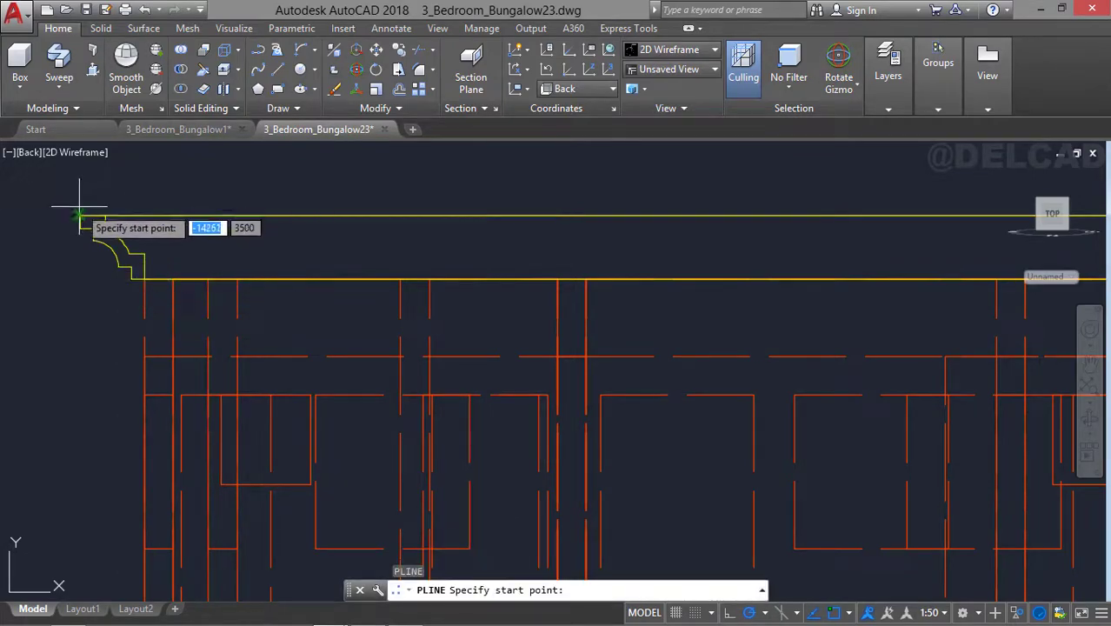
left_click(91, 215)
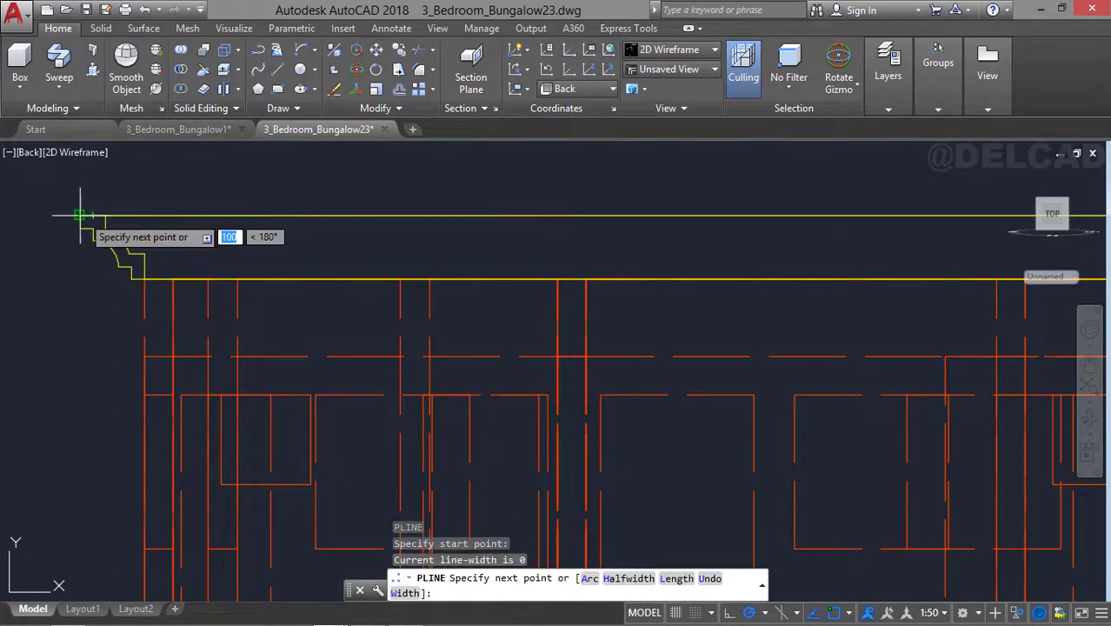
key("Return")
- Join both moulding profiles and their closing segments into one closed polyline
left_click(63, 202)
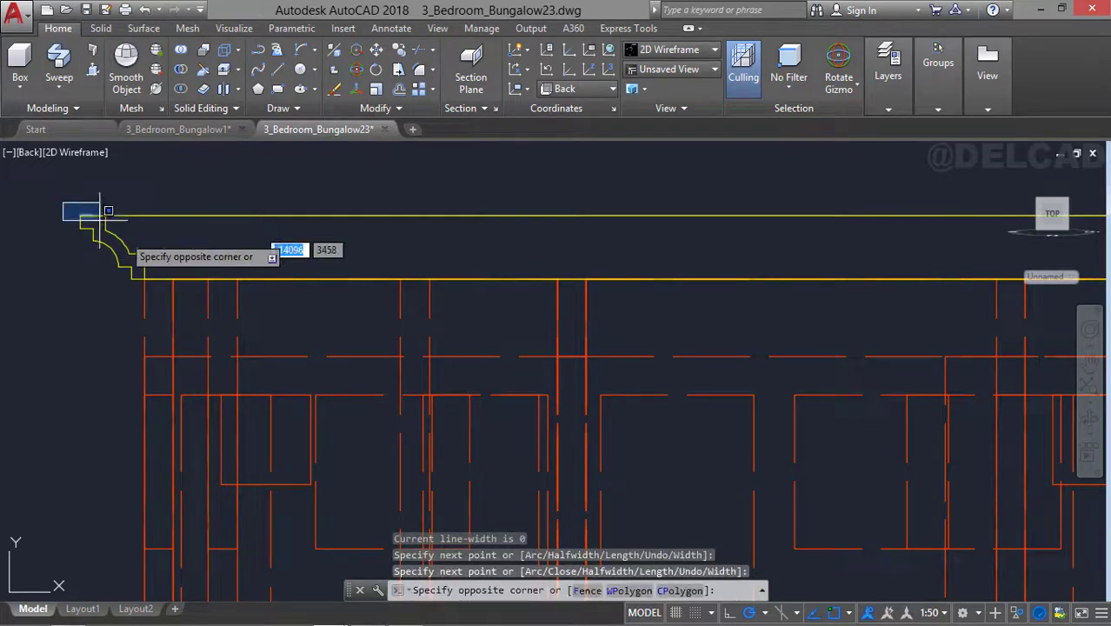
left_click(173, 290)
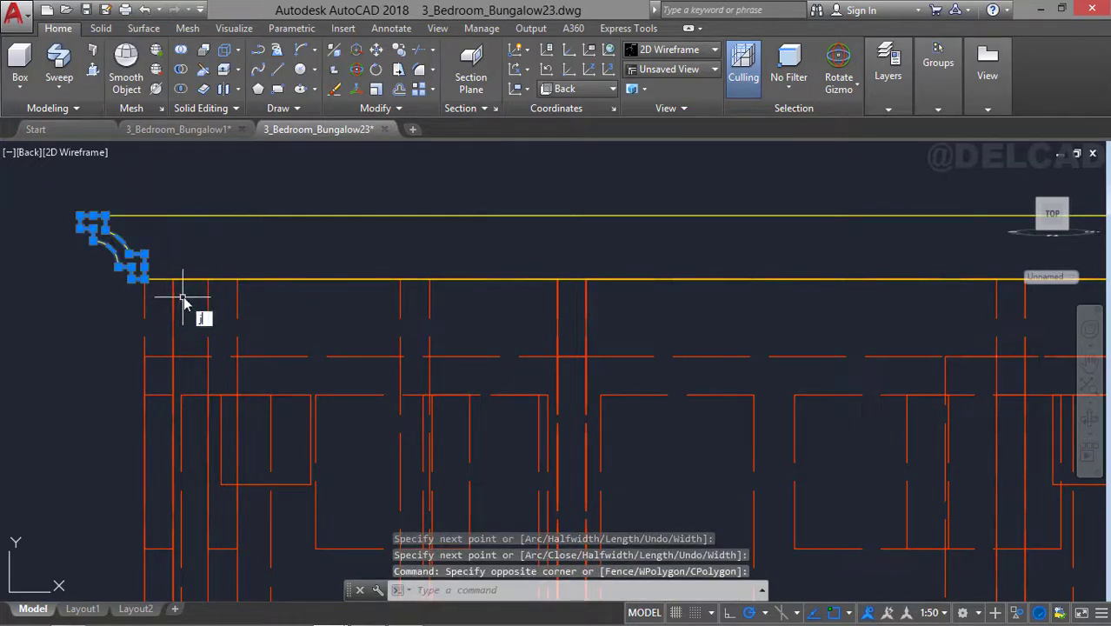
key("Return")
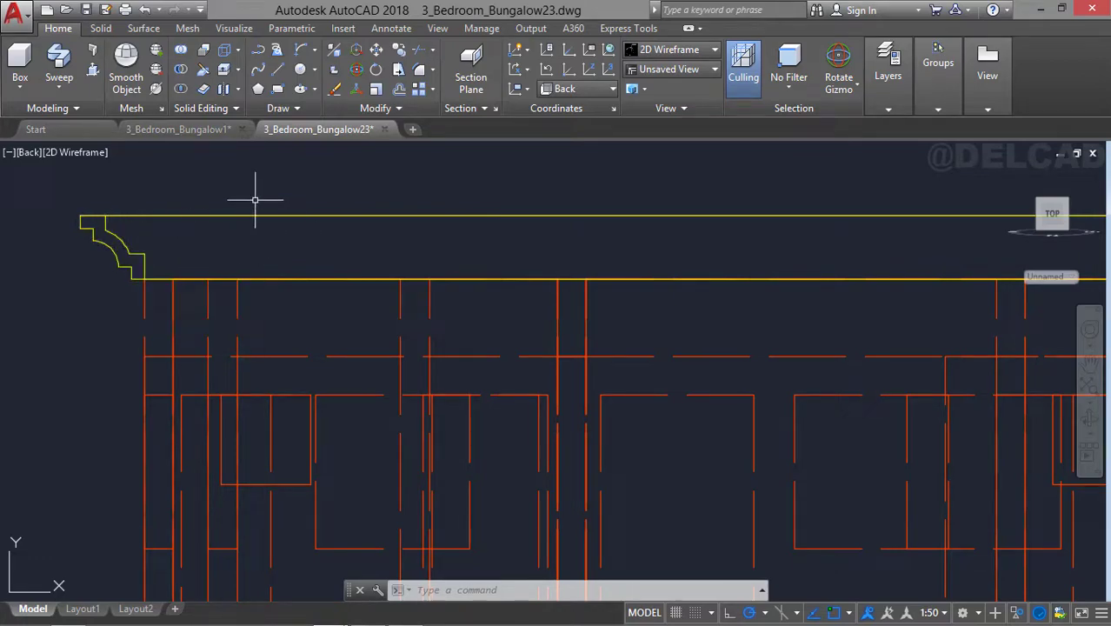
- Sweep the closed moulding profile as a solid along the wall-top outline
left_click(59, 65)
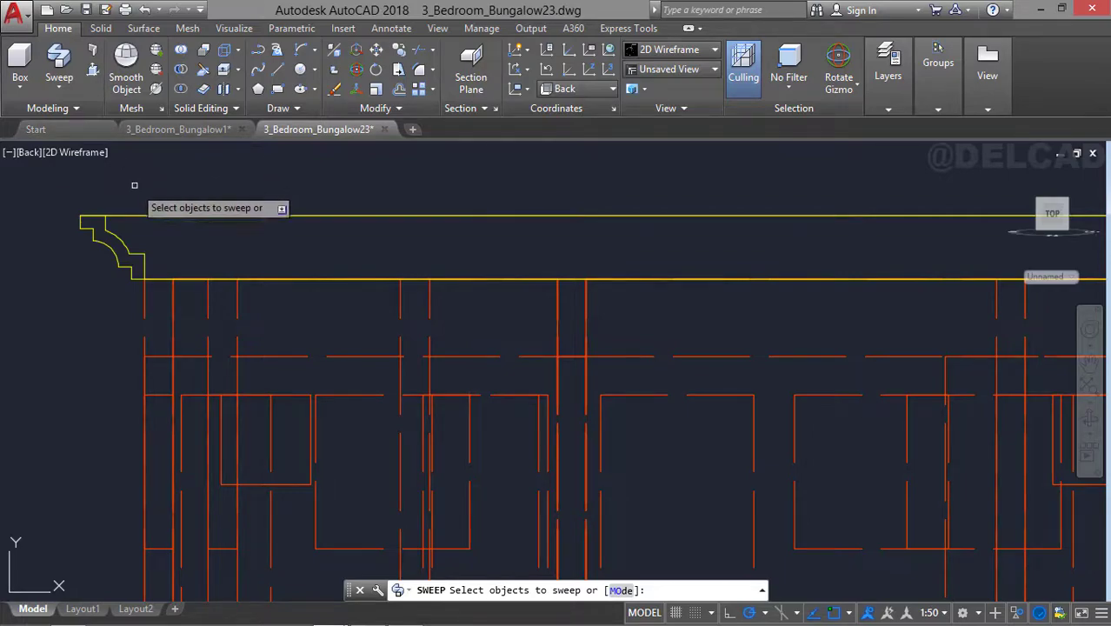
left_click(121, 243)
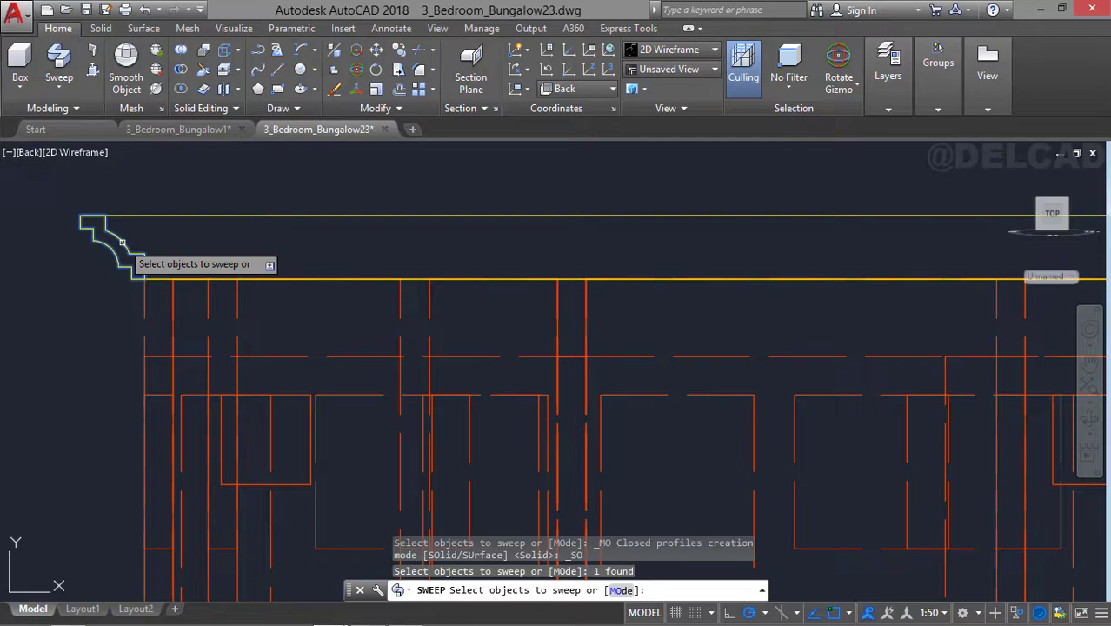
key("Return")
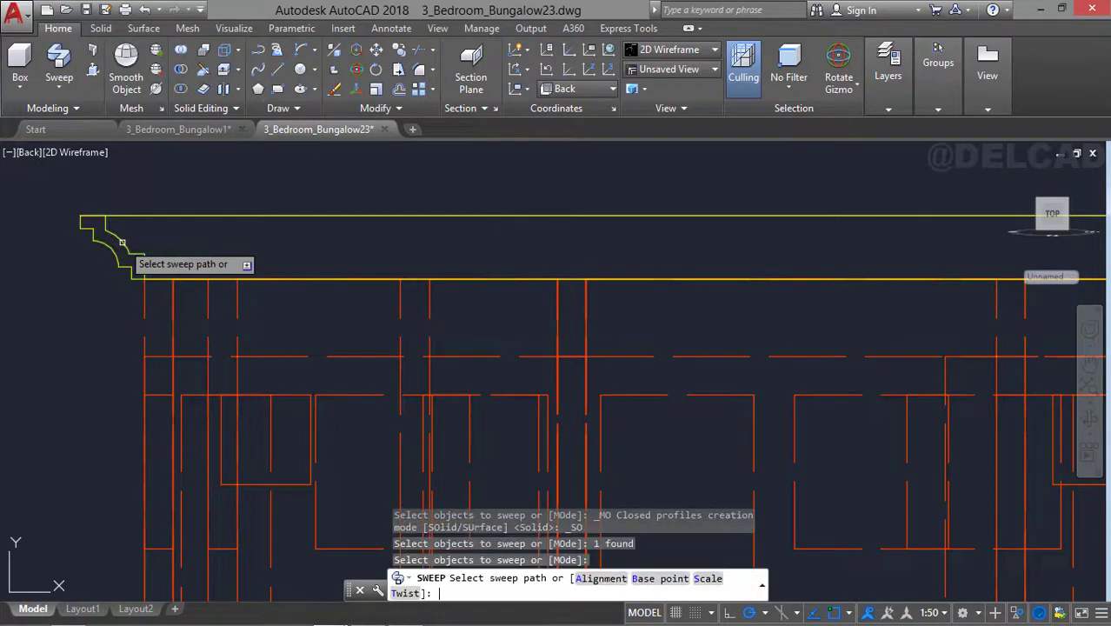
left_click(159, 279)
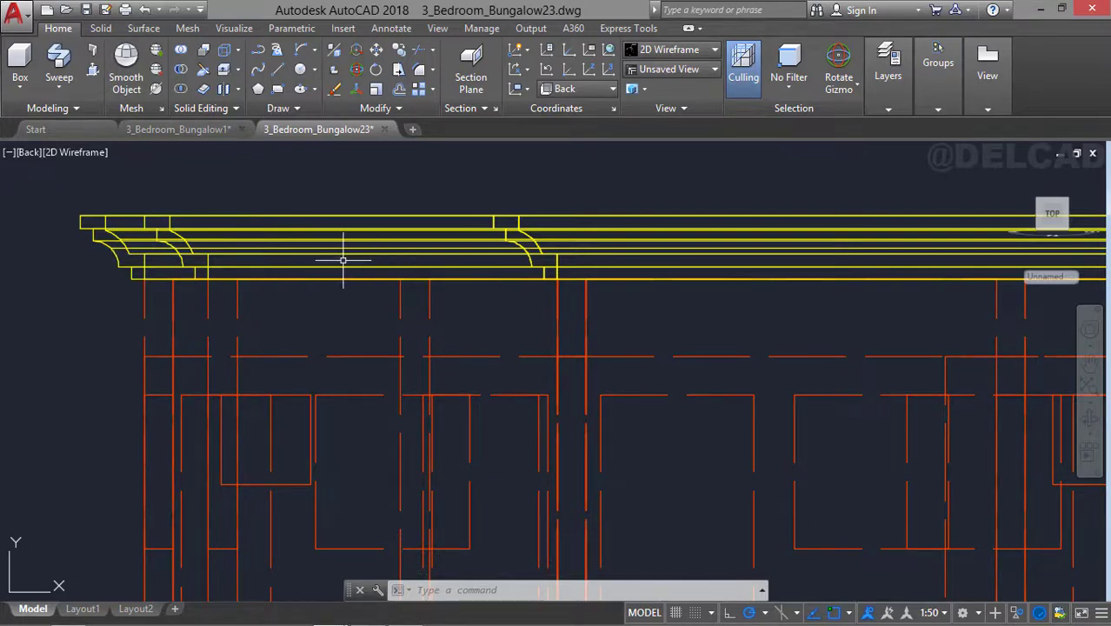
- Display the model in the Realistic visual style from the SE Isometric view
left_click(74, 156)
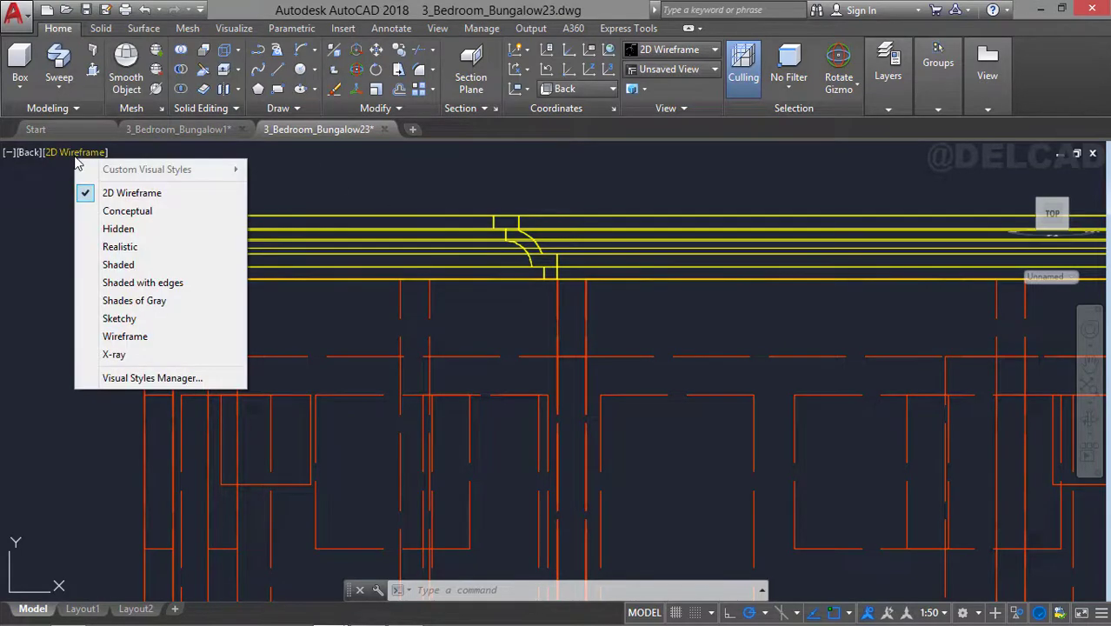
left_click(135, 248)
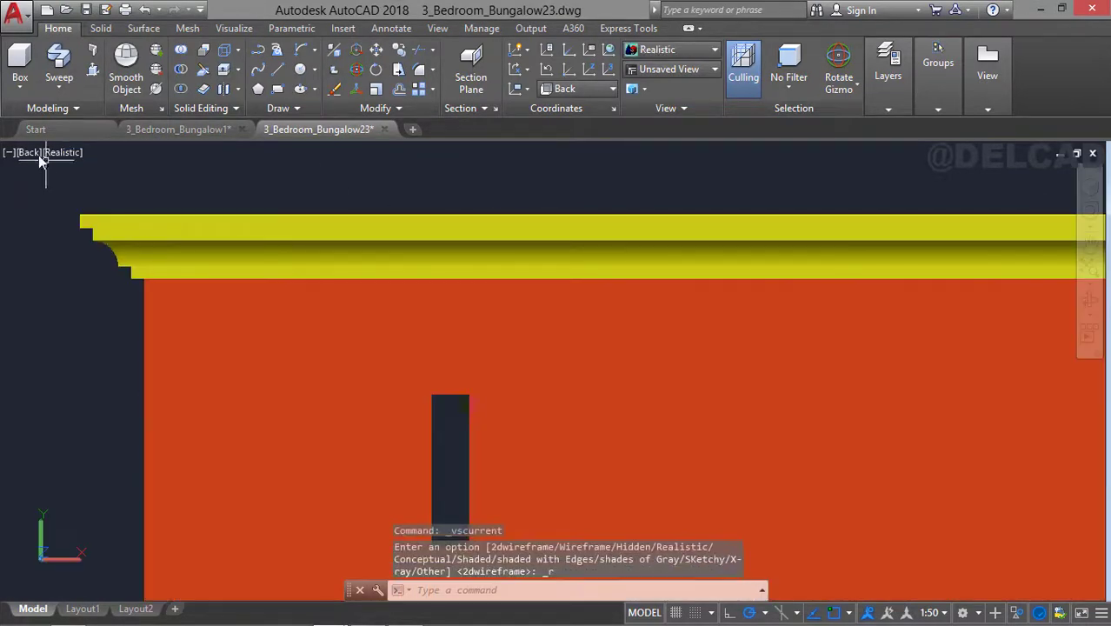
left_click(25, 153)
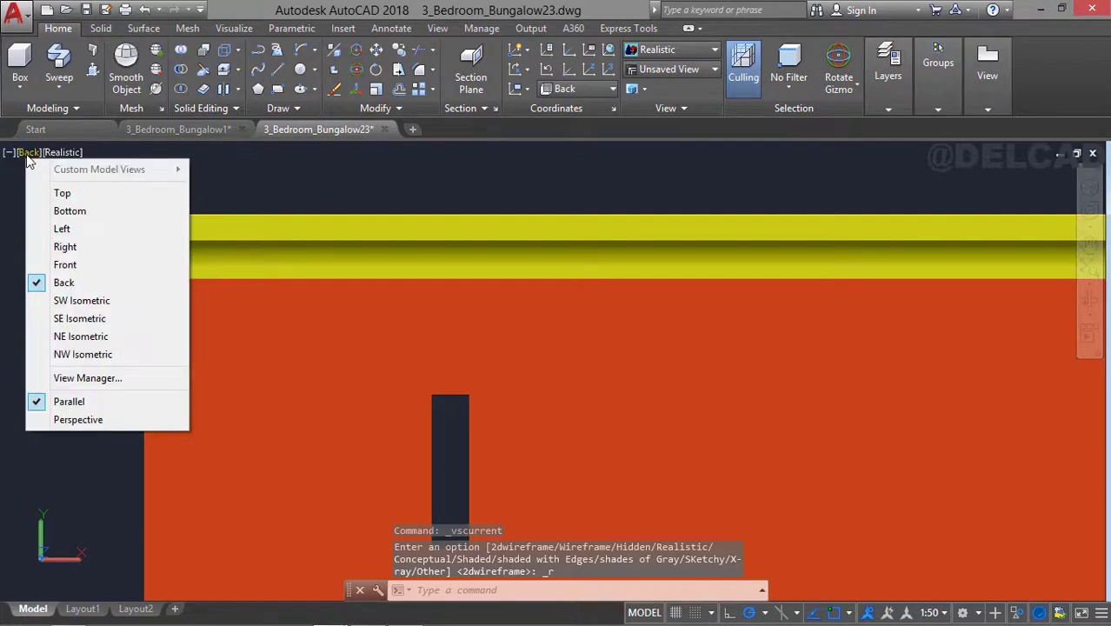
left_click(97, 321)
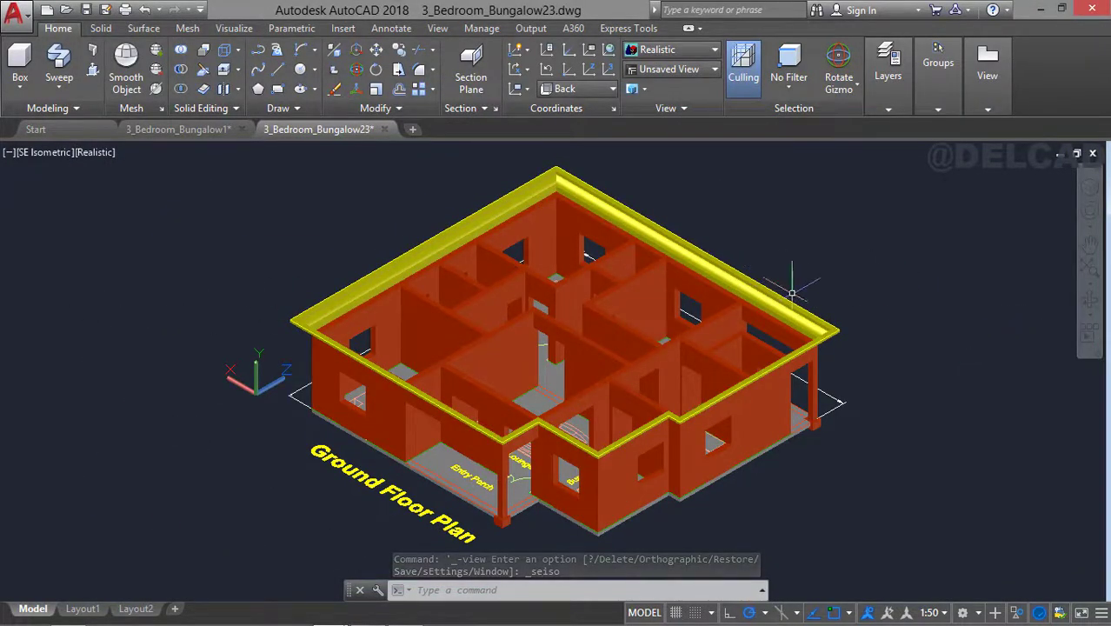
- Orbit the bungalow to inspect the swept eaves moulding around the walls, and return to the SE Isometric view
scroll(567, 300, "up", 2)
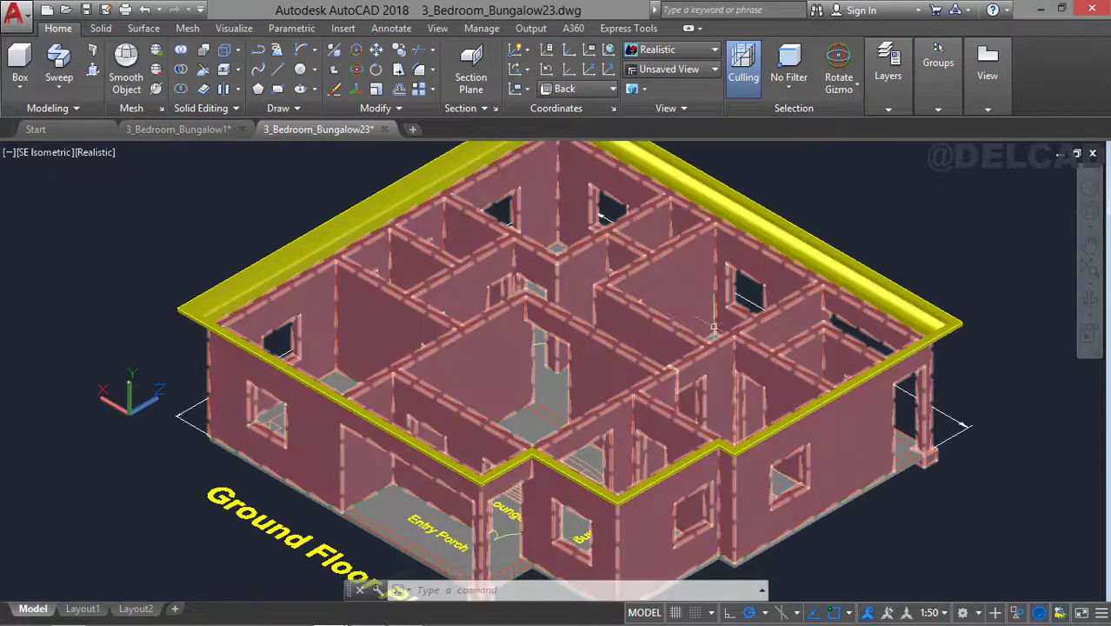
middle_click_drag(726, 301, 699, 313)
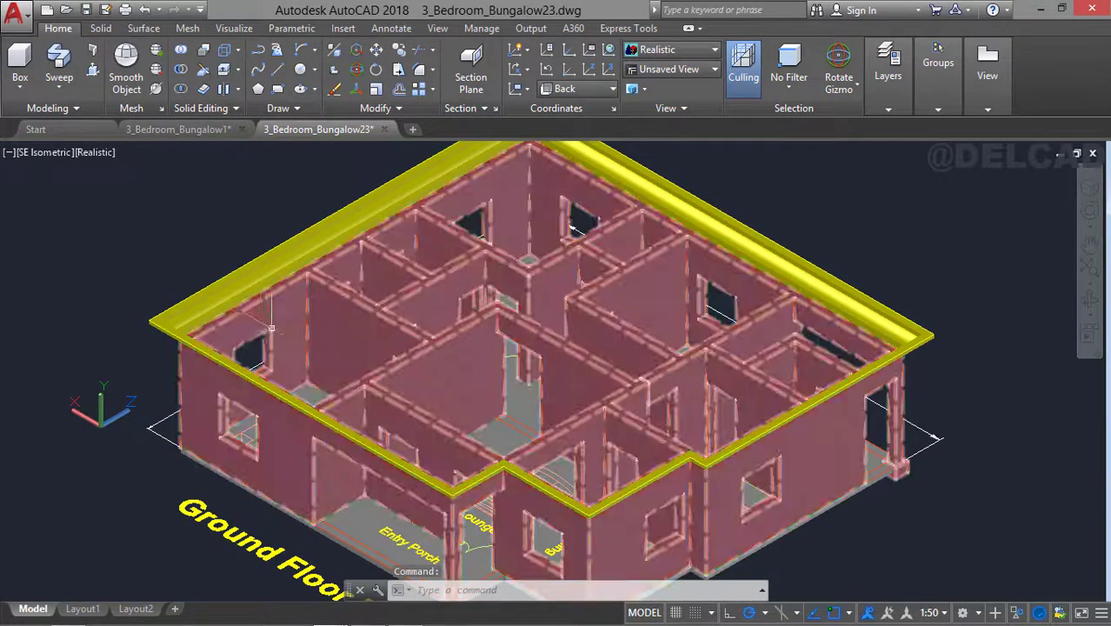
left_click(1088, 298)
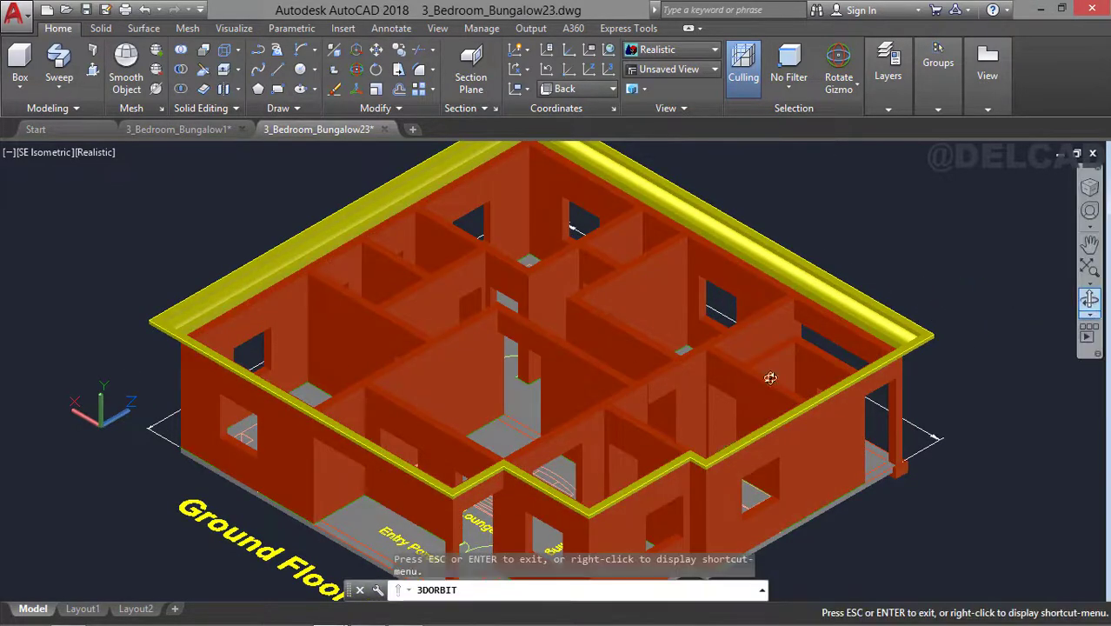
left_click_drag(712, 347, 546, 348)
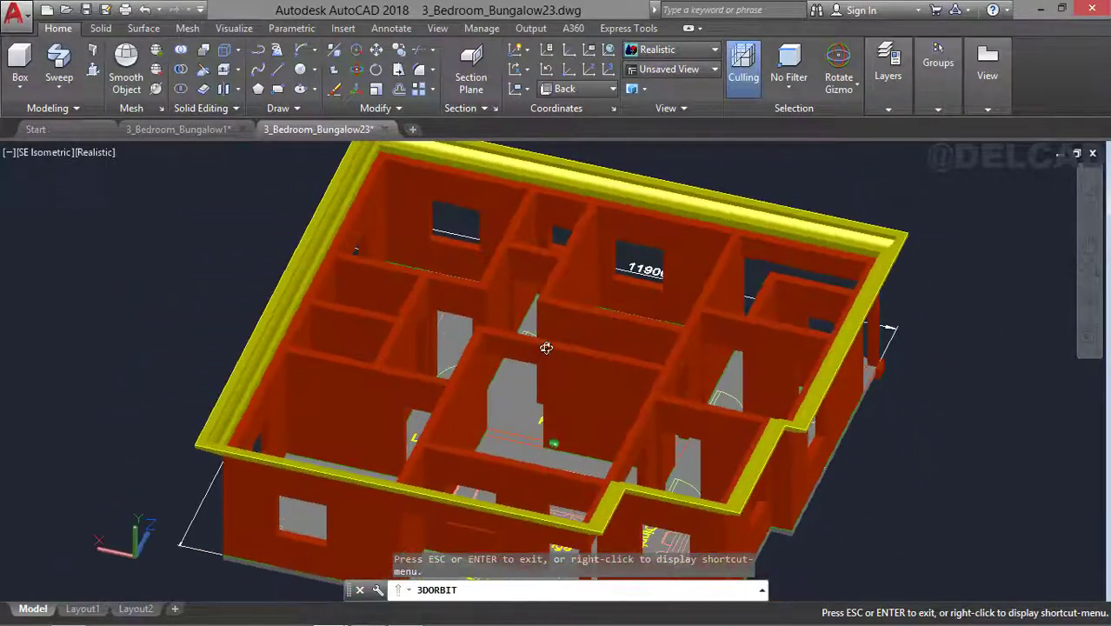
key("Escape")
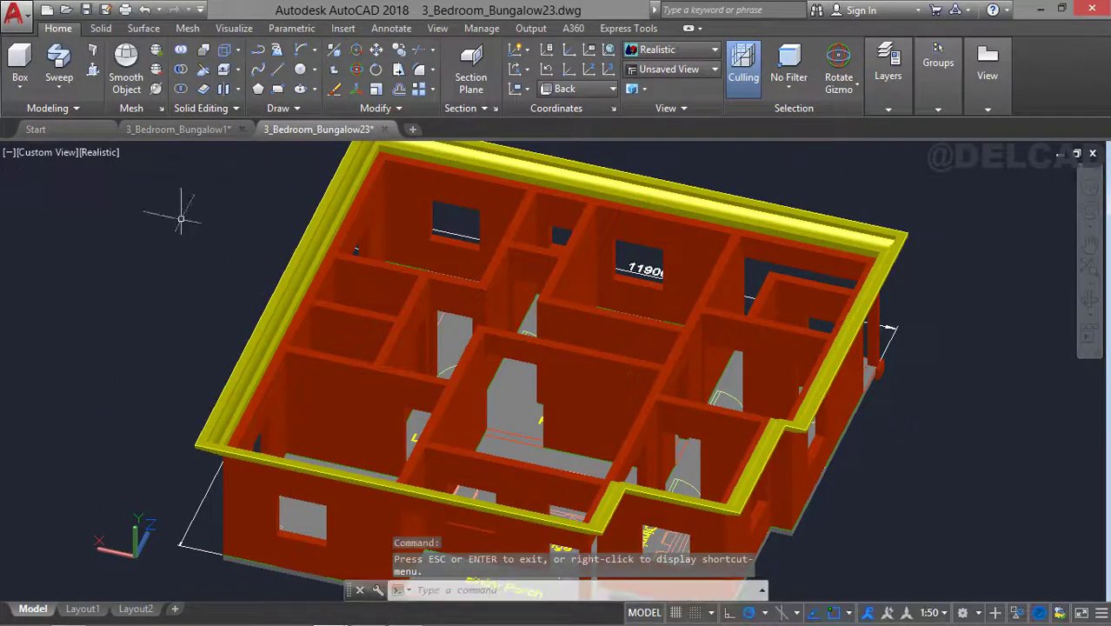
left_click(44, 154)
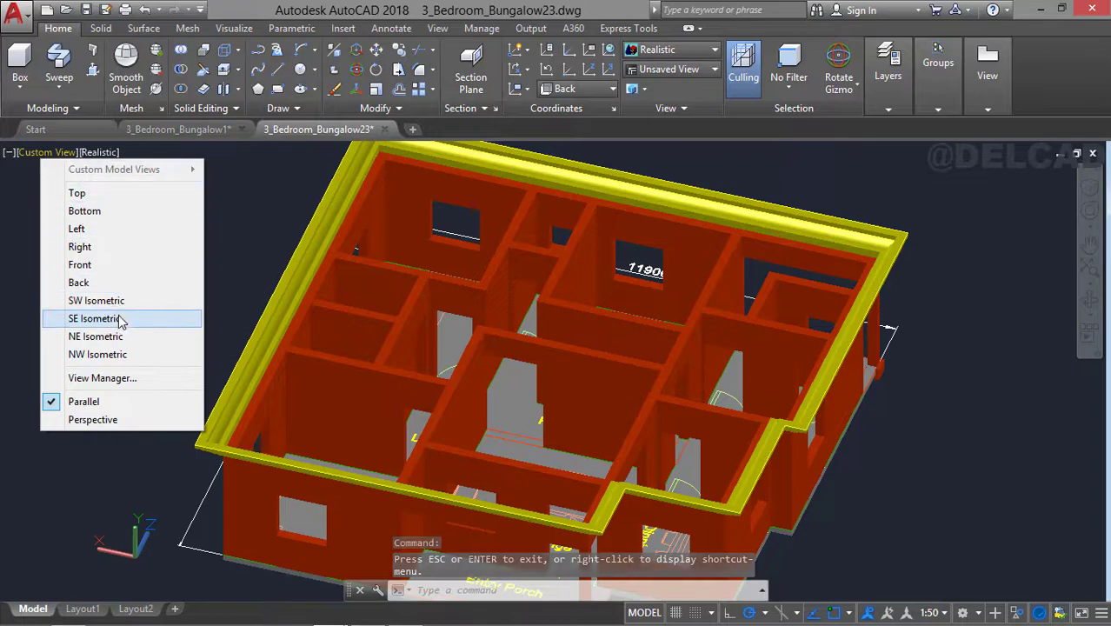
left_click(120, 320)
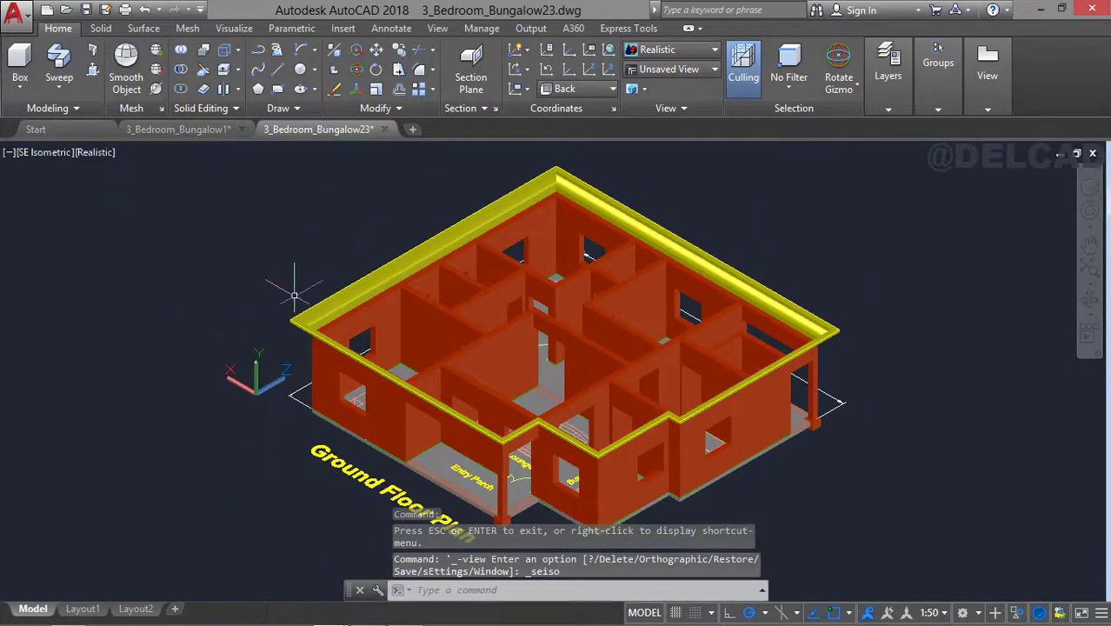
- Hide the swept eaves moulding using object isolation
key("Escape")
scroll(470, 326, "up", 2)
left_click(367, 357)
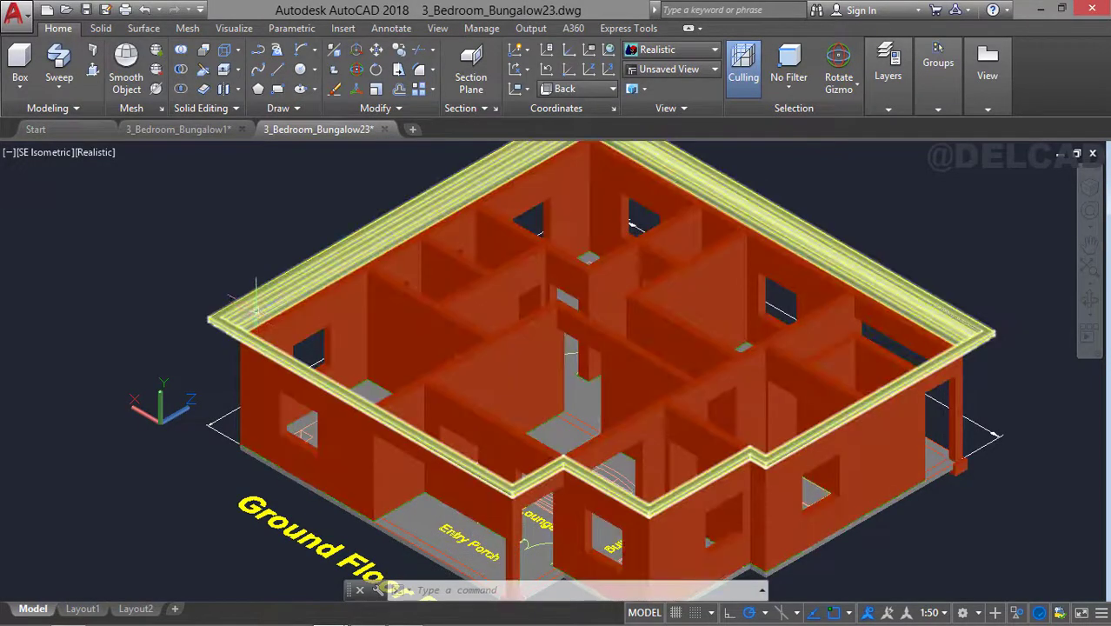
left_click(254, 306)
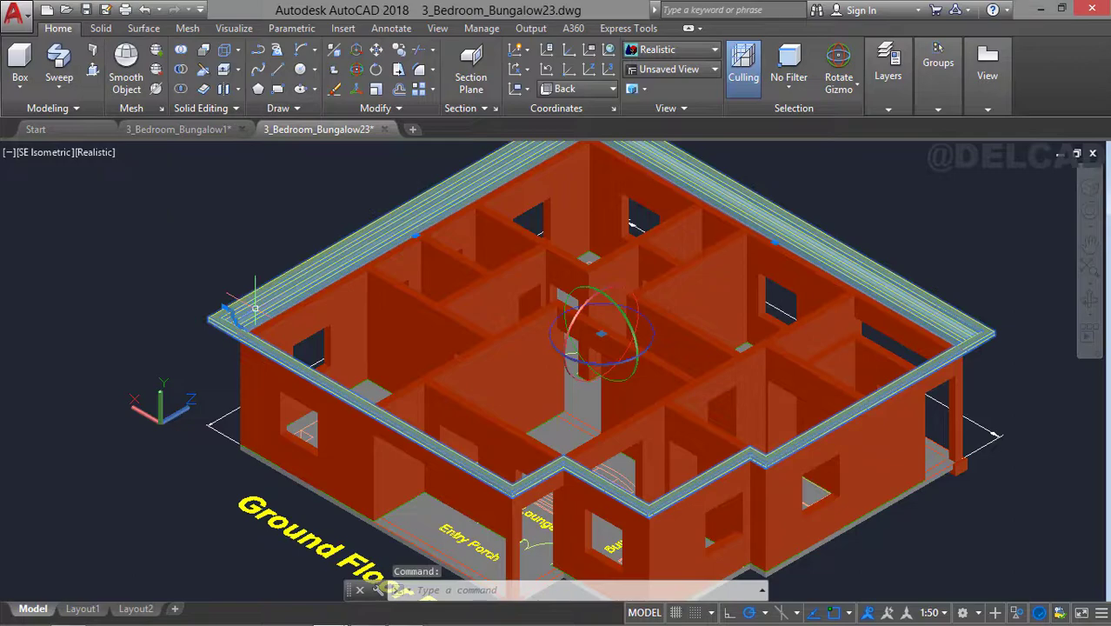
right_click(239, 303)
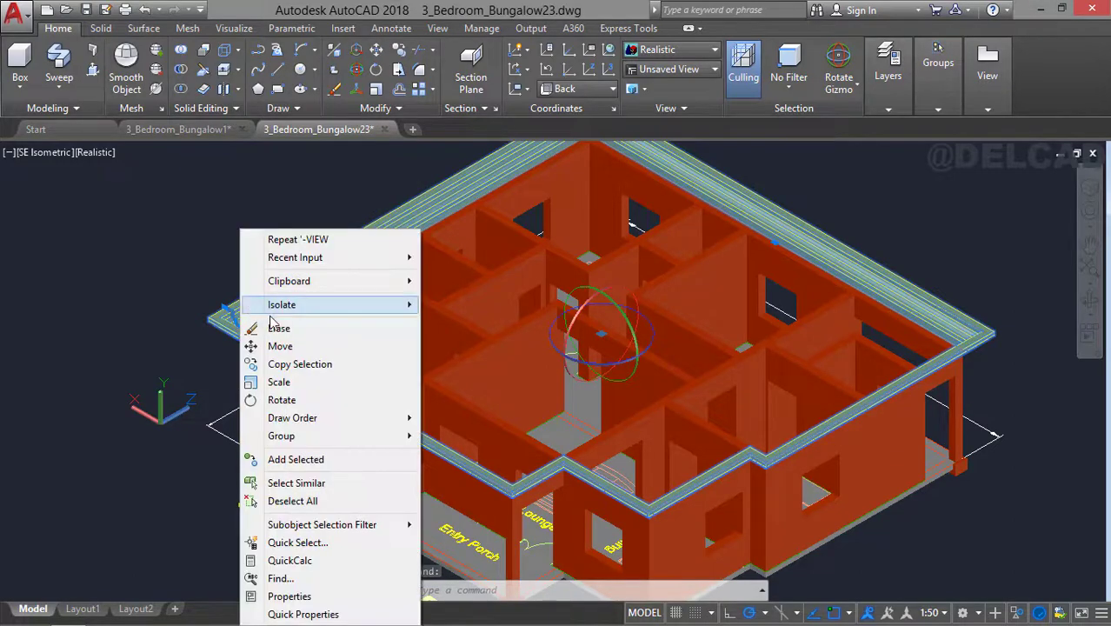
mouse_move(323, 317)
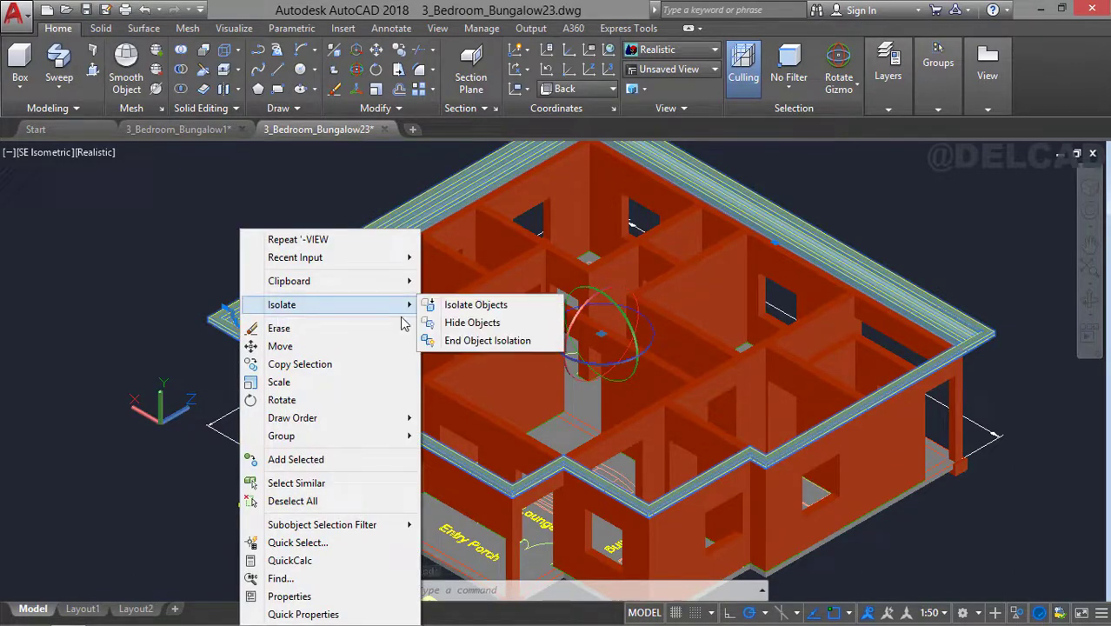
left_click(455, 327)
middle_click_drag(455, 328, 174, 335)
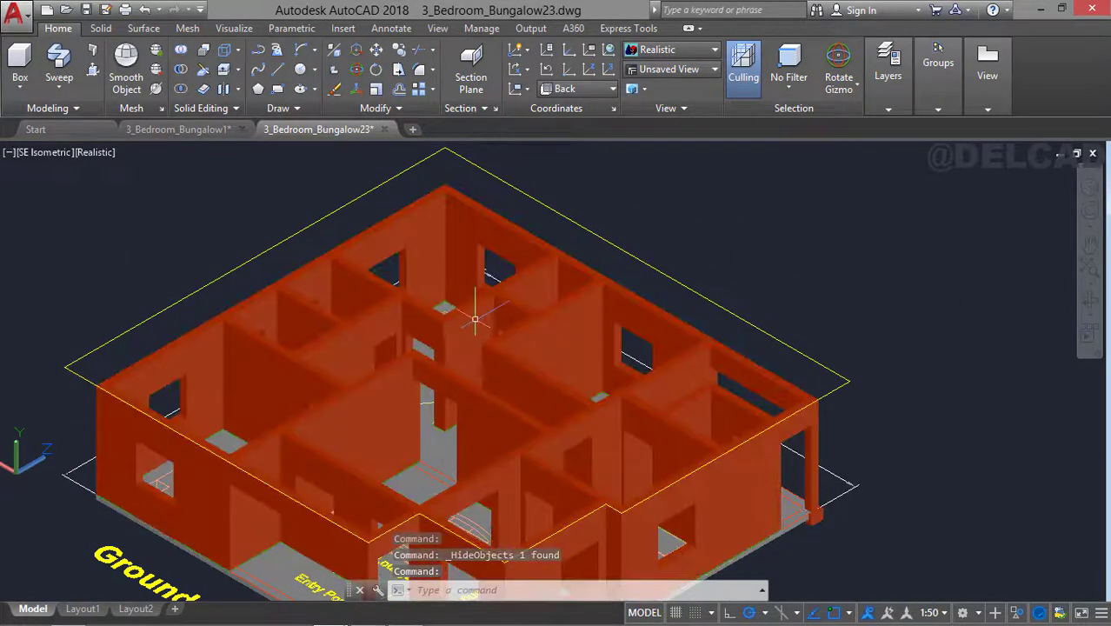
middle_click_drag(434, 313, 451, 335)
left_click(443, 327)
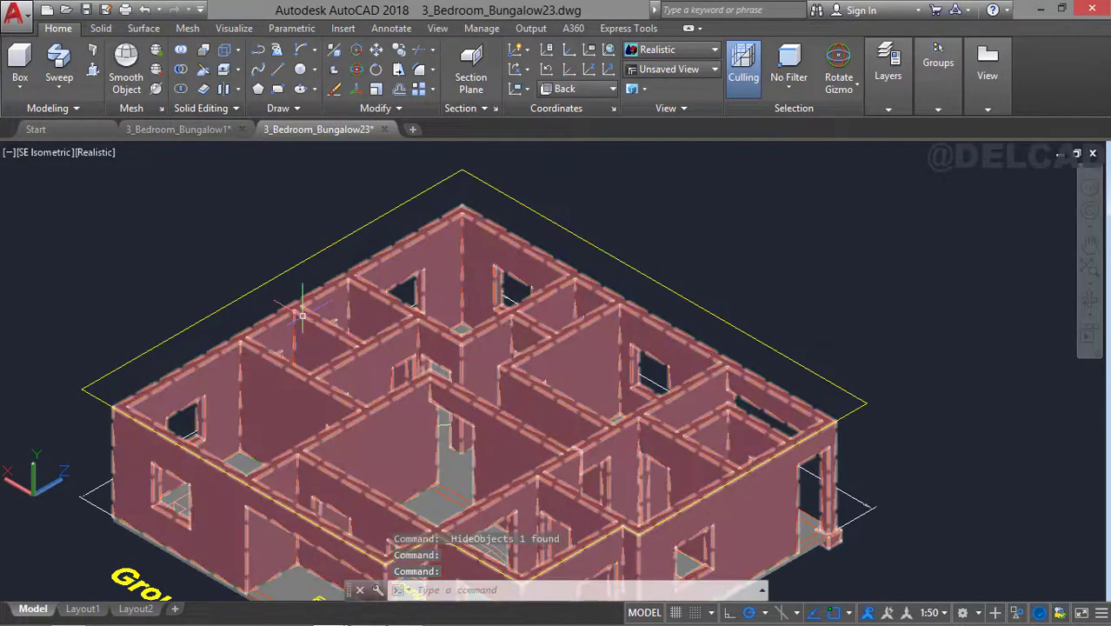
scroll(302, 315, "down", 2)
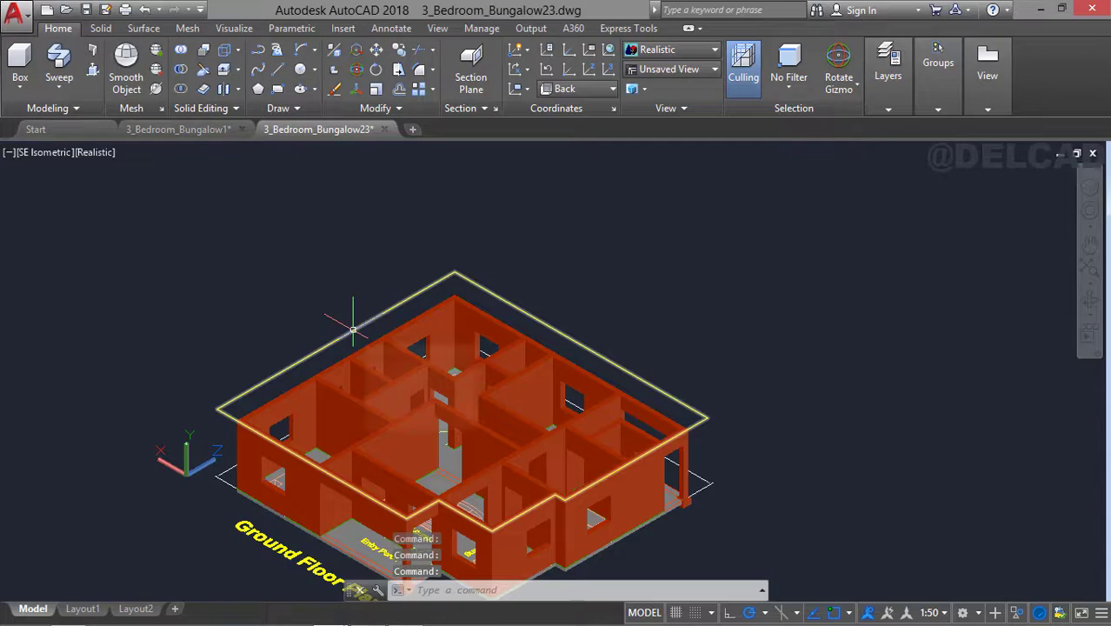
- Extrude the raised roof outline to a height of 1000 with a 45° taper angle
left_click(353, 329)
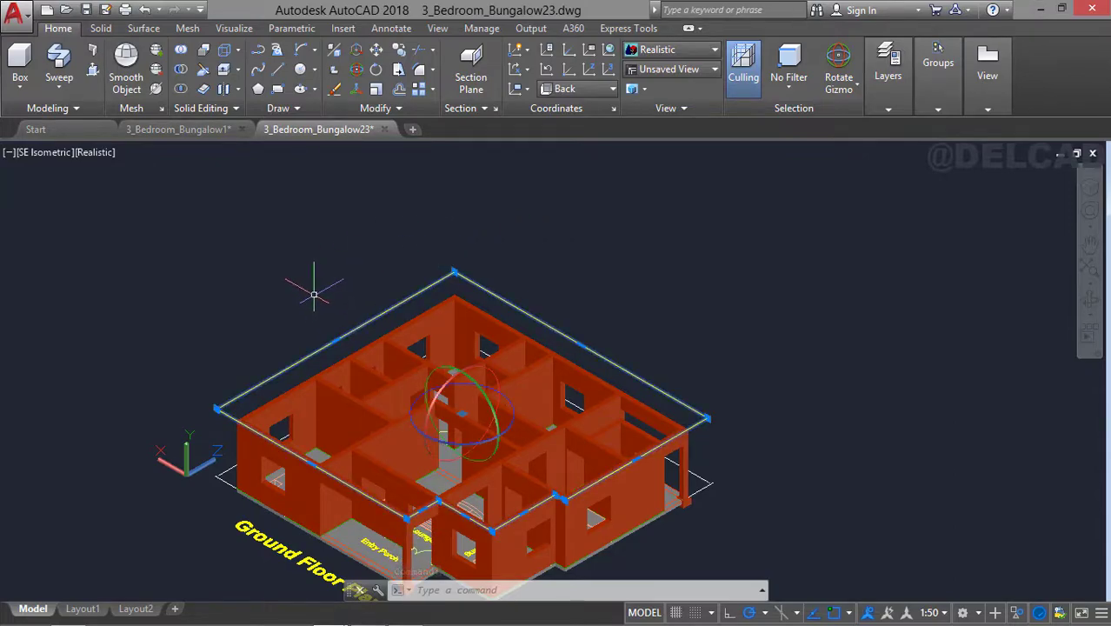
left_click(57, 96)
left_click(77, 120)
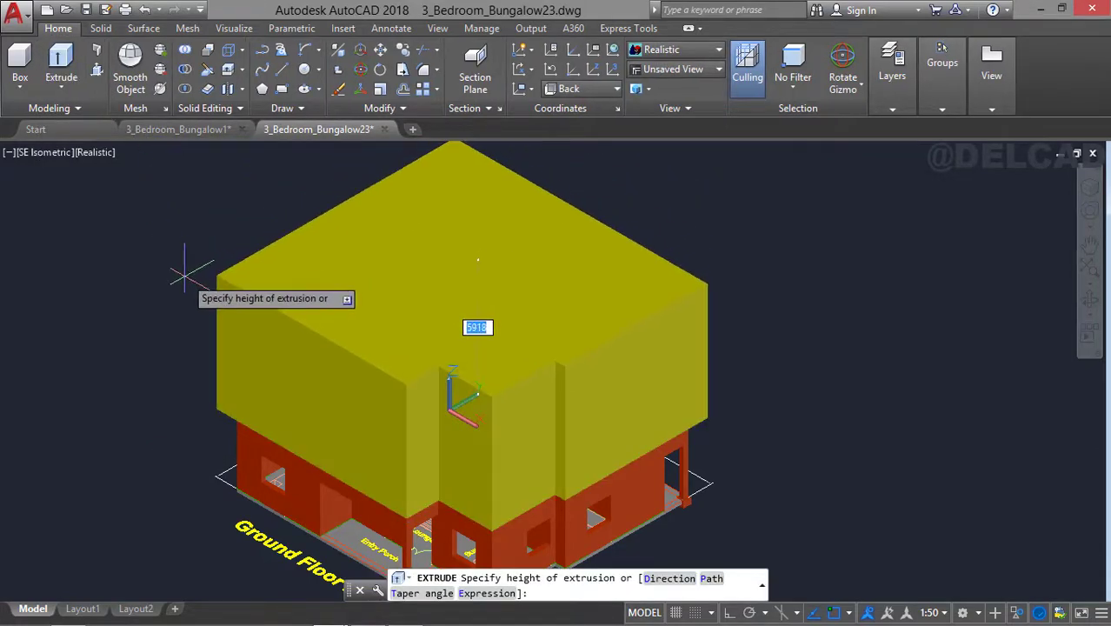
type("t")
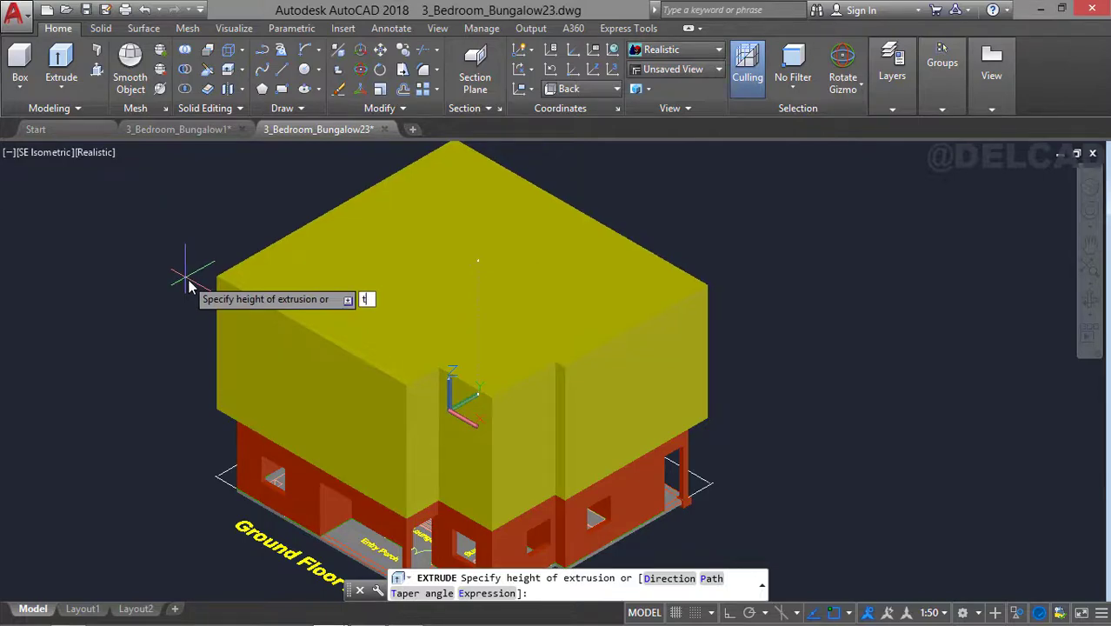
key("Return")
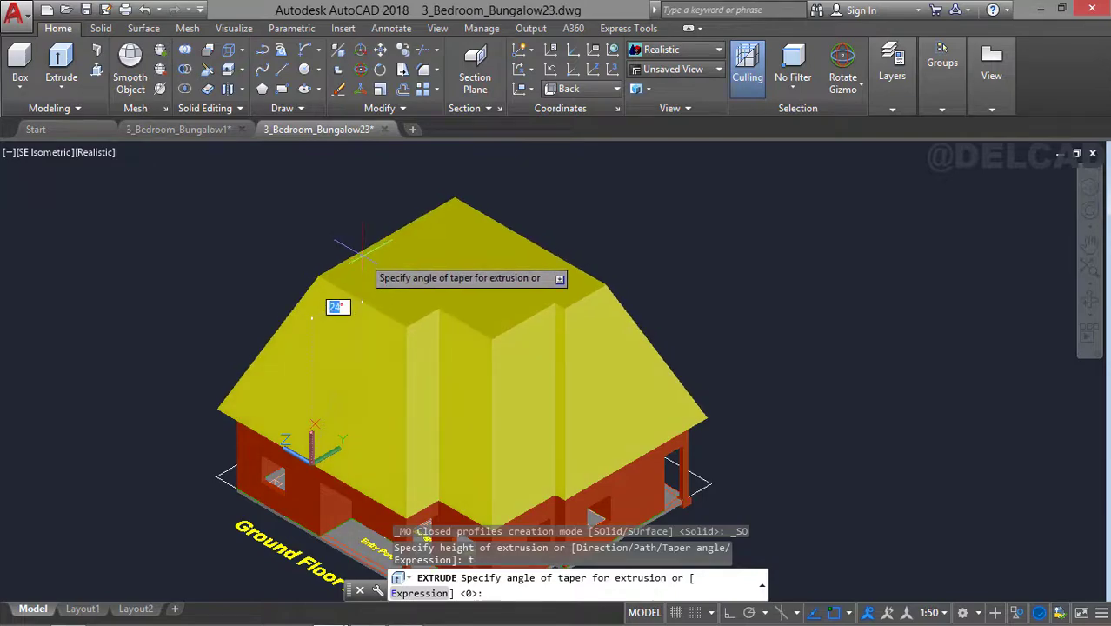
type("45")
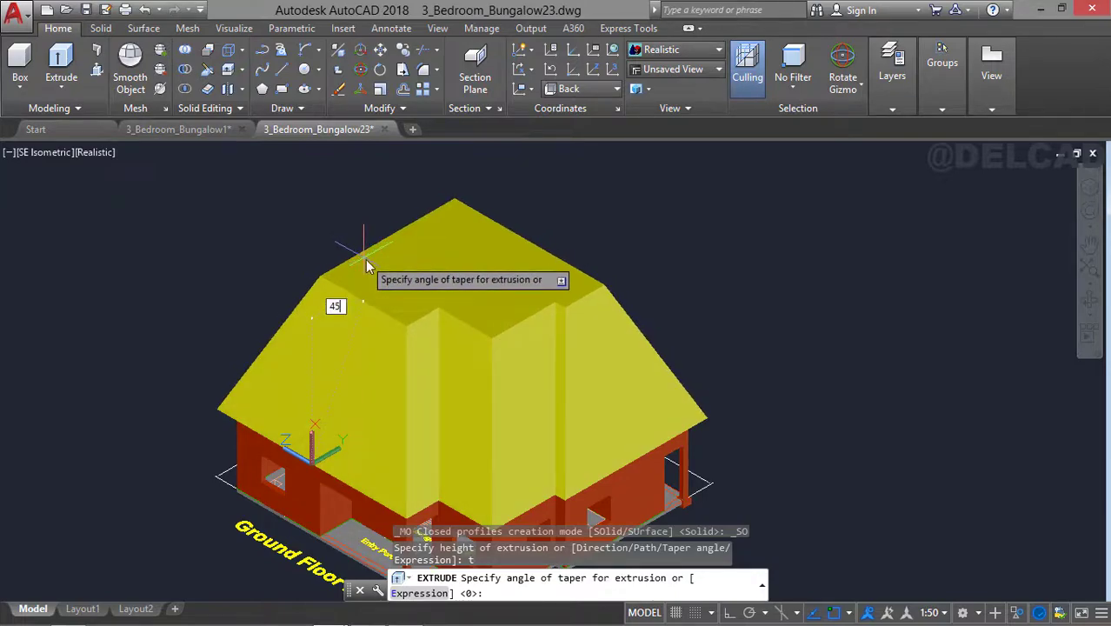
key("Return")
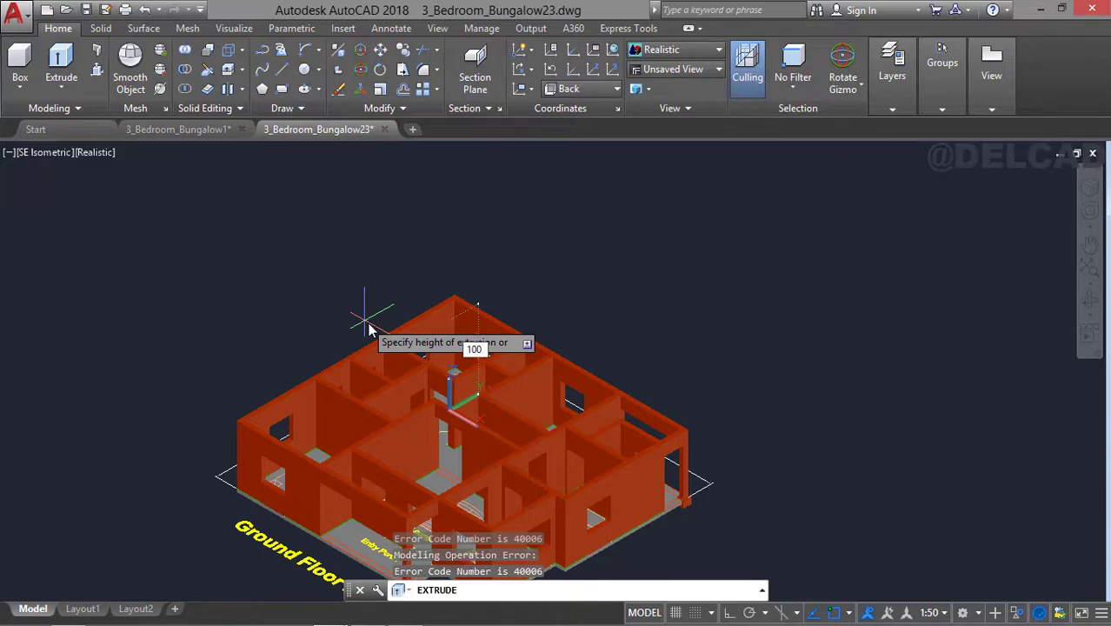
type("1000")
key("Return")
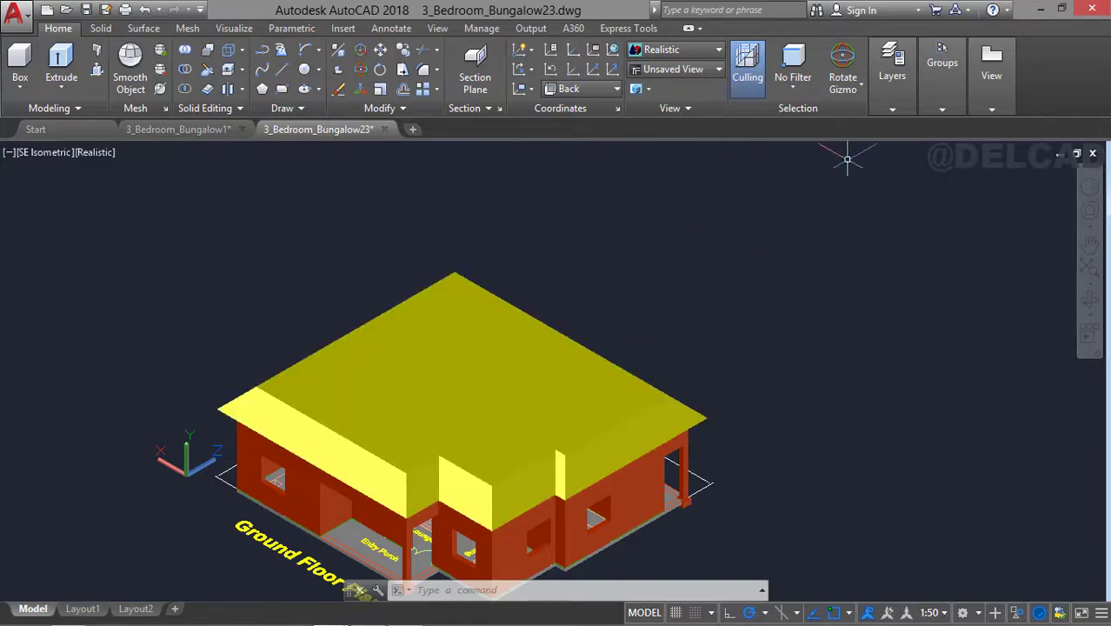
- With the Face selection filter, extrude the tapered solid's top face upward at a 45° taper, picking two points vertically for the height
left_click(791, 97)
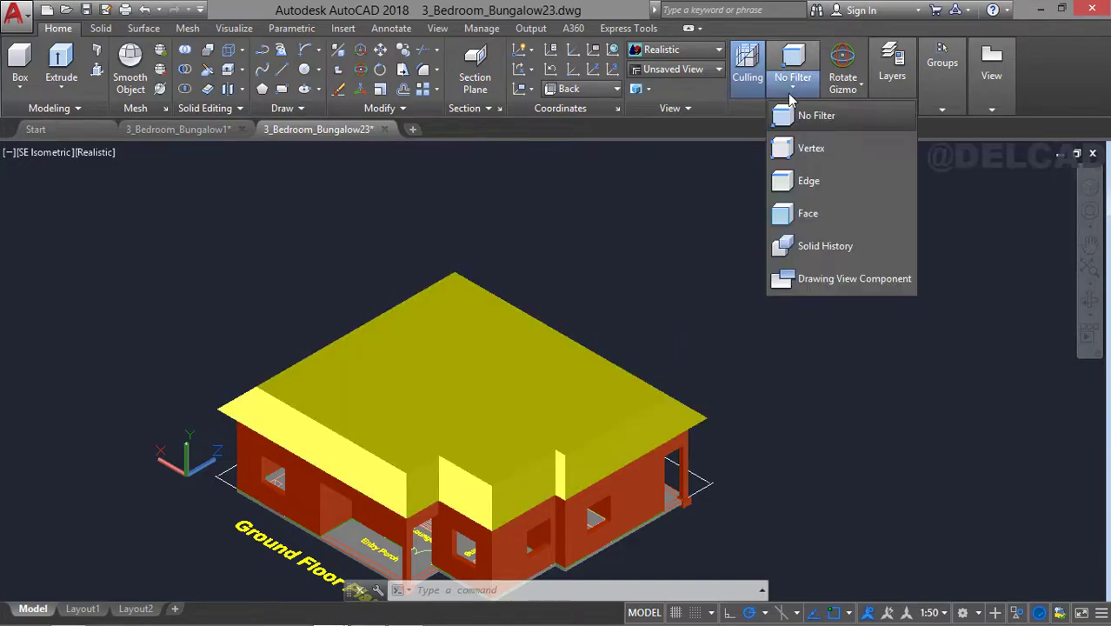
left_click(808, 214)
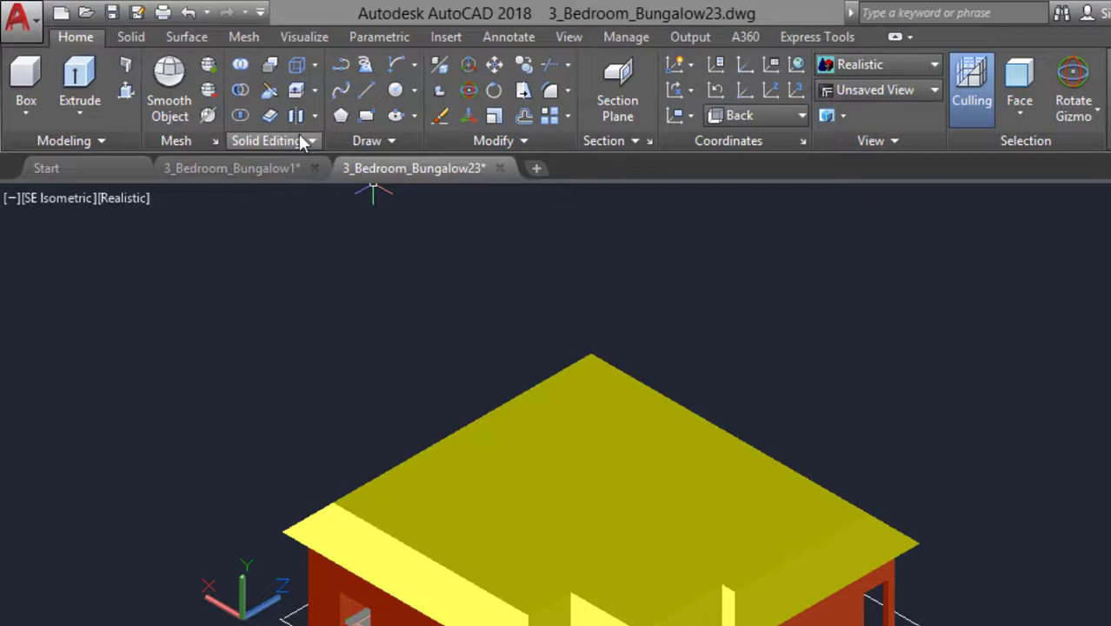
left_click(314, 90)
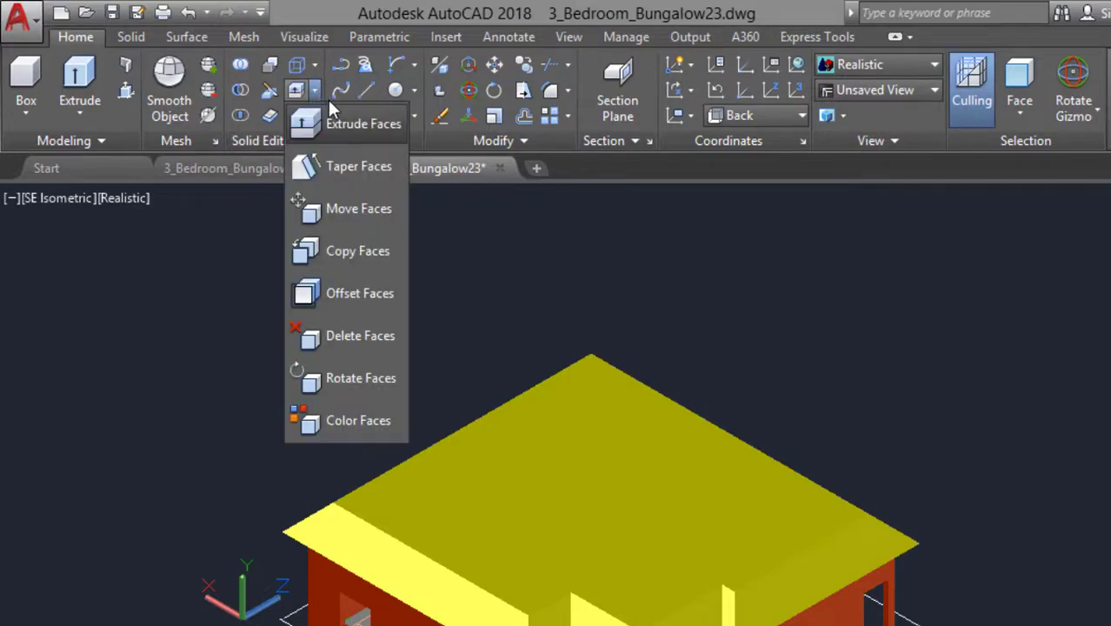
left_click(357, 126)
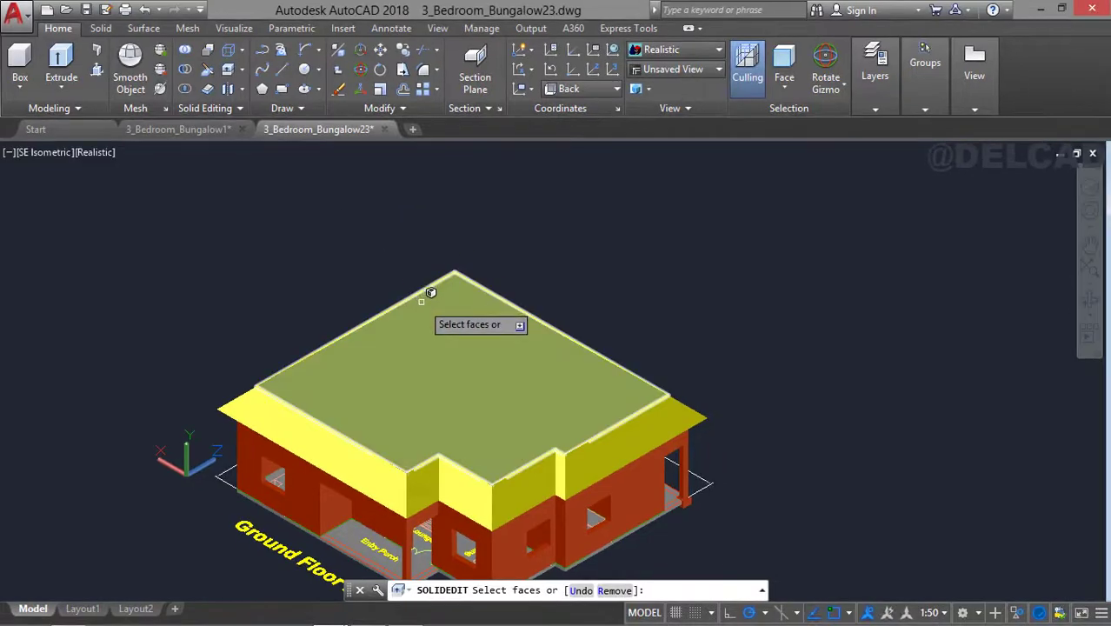
left_click(429, 324)
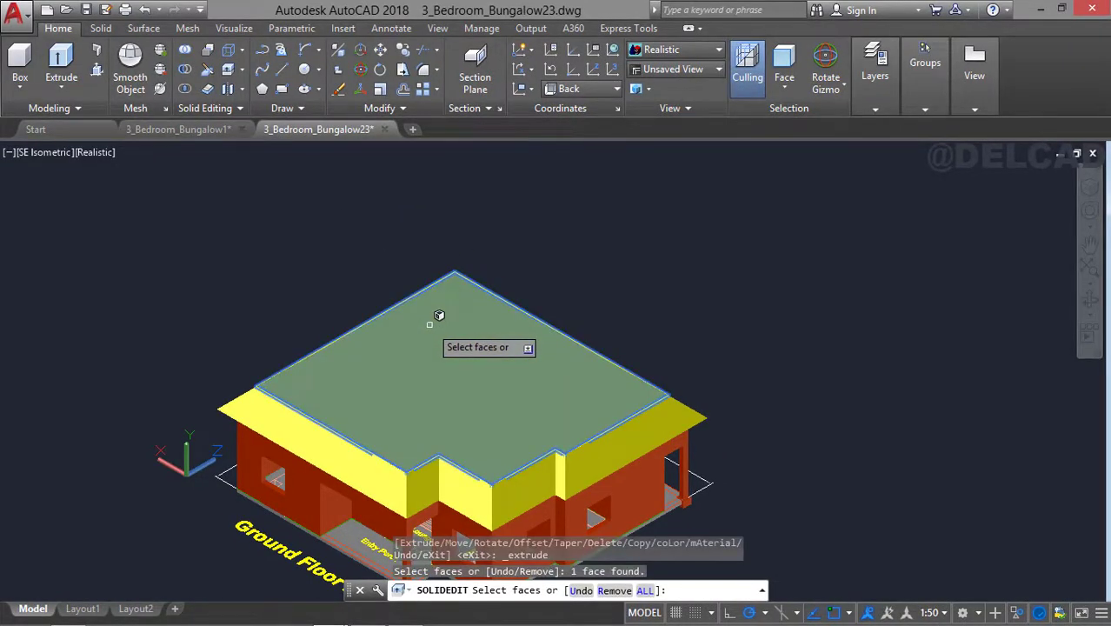
key("Return")
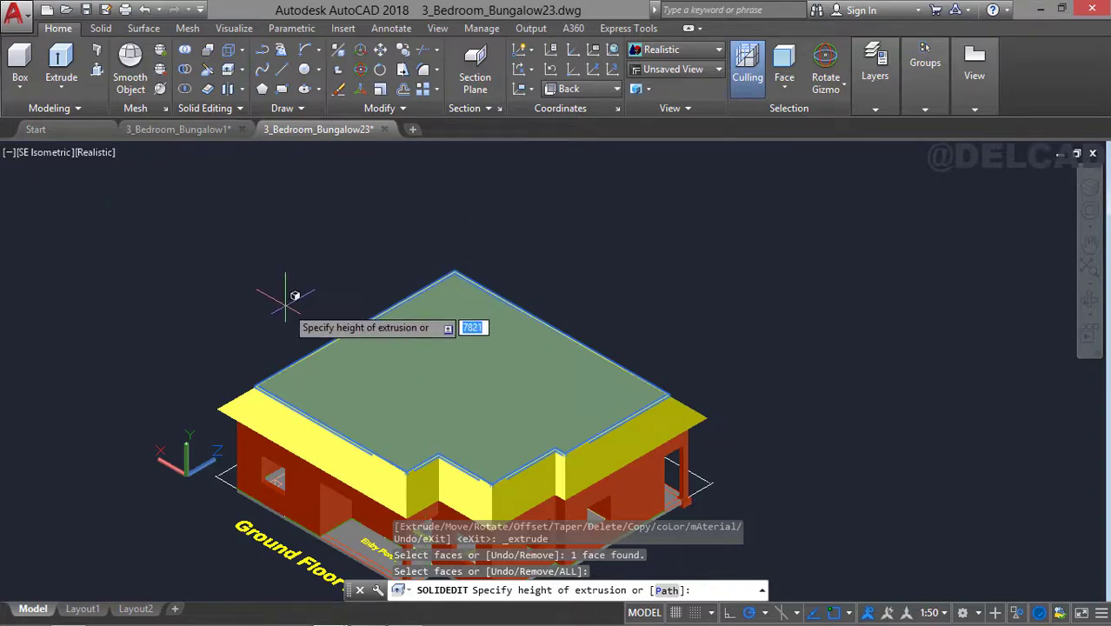
left_click(255, 382)
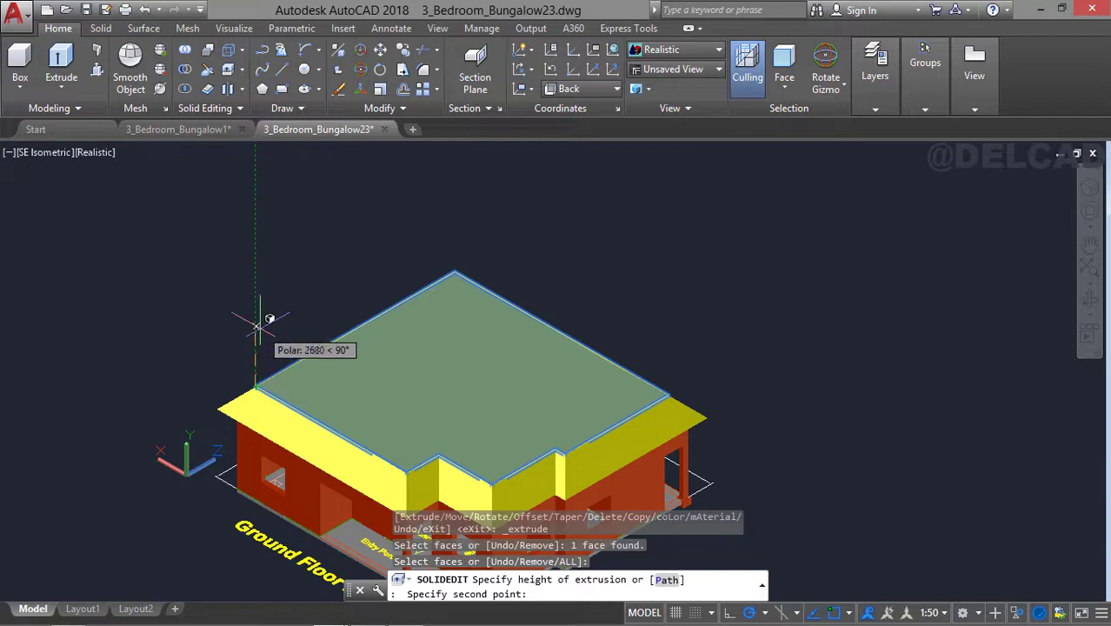
left_click(255, 276)
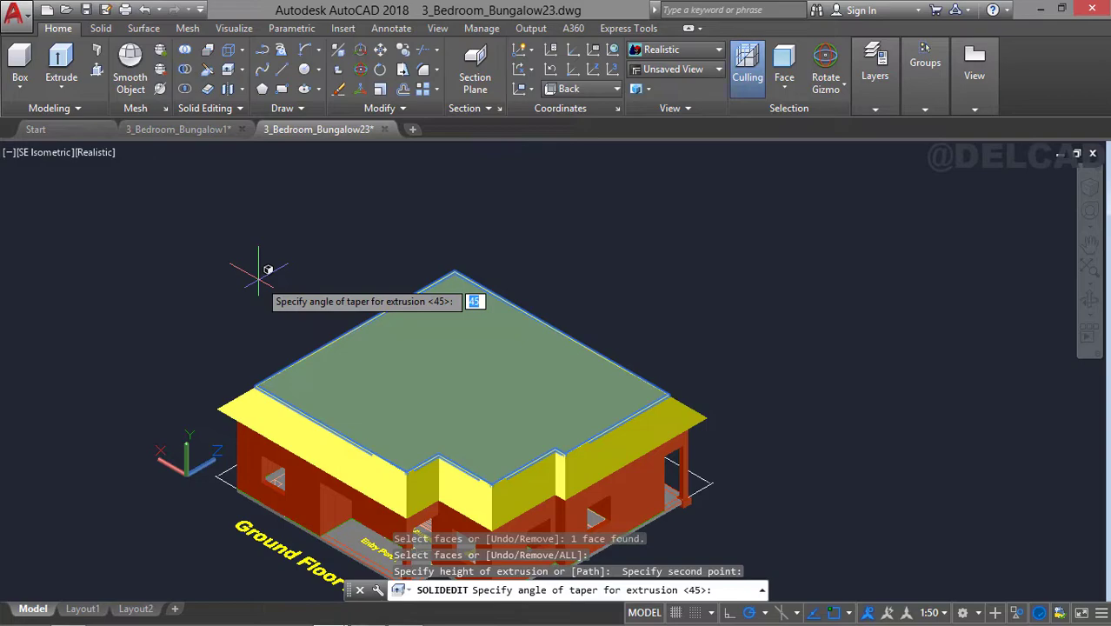
key("Return")
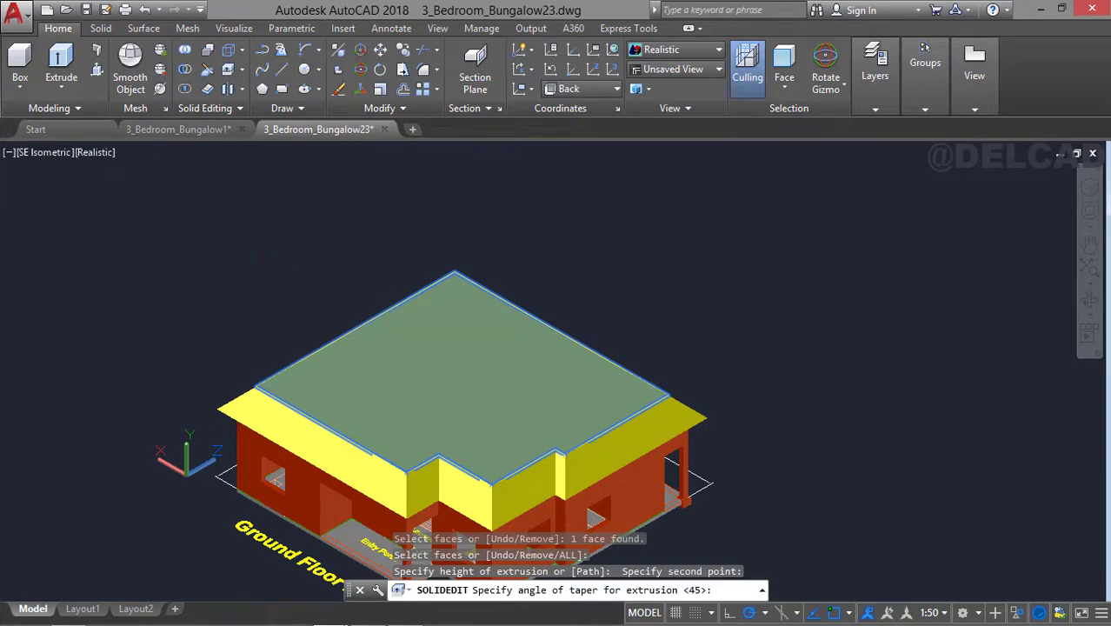
key("Return")
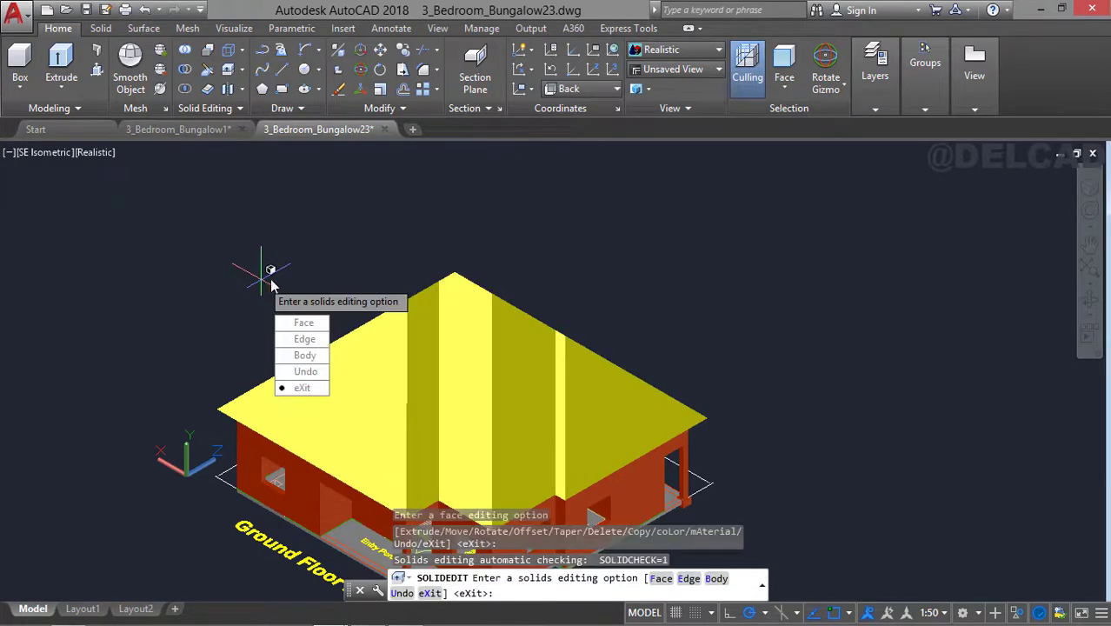
key("Escape")
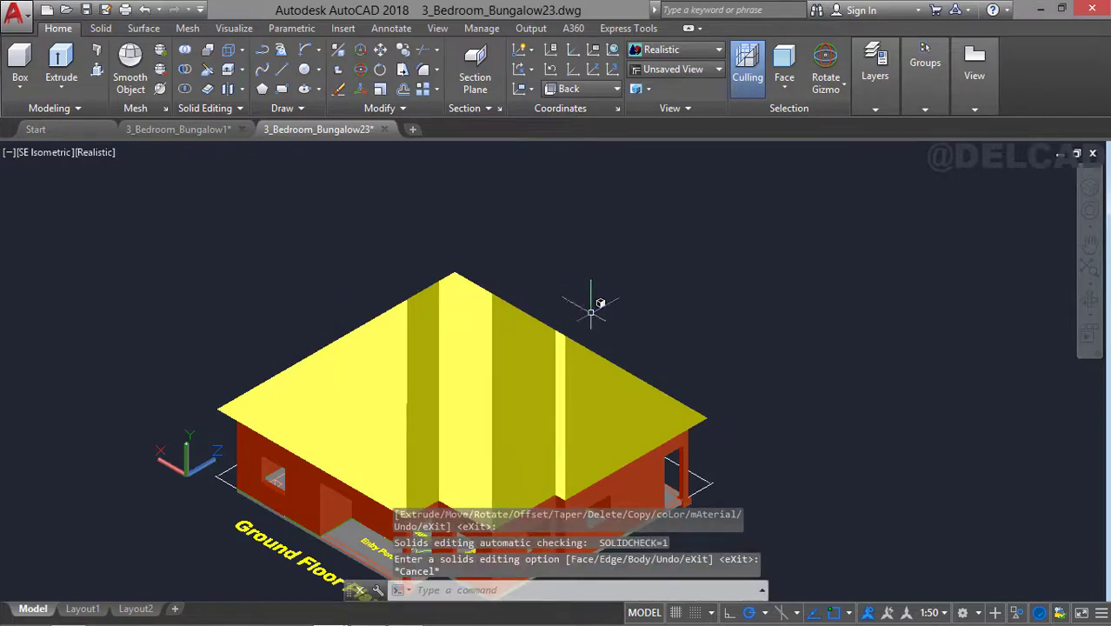
- Isolate the roof solid, hiding the rest of the bungalow
left_click(1090, 301)
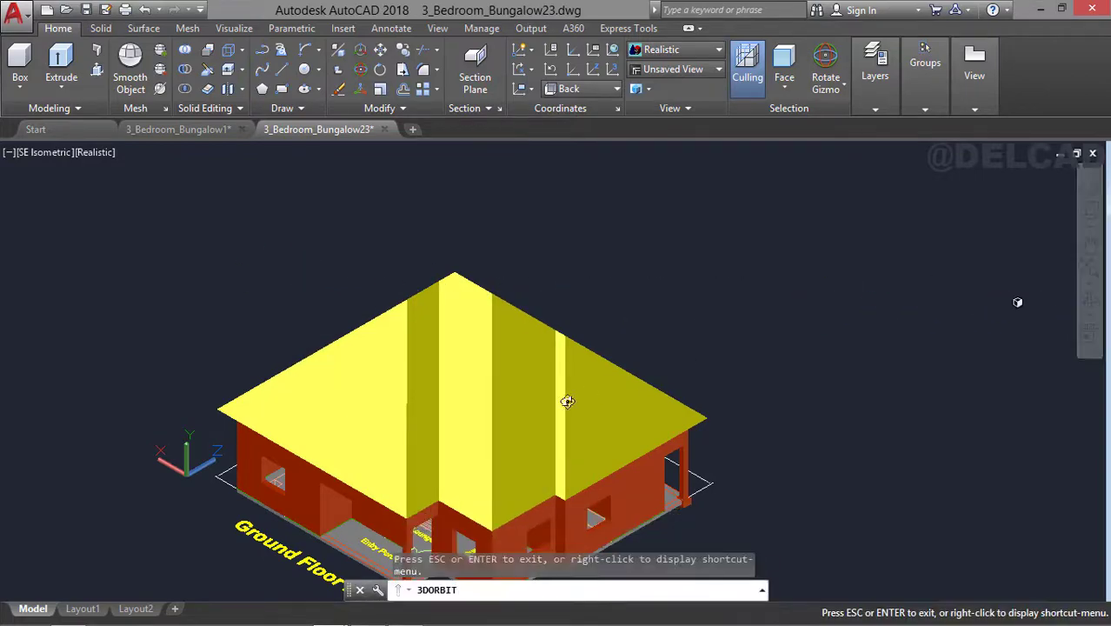
left_click_drag(567, 402, 509, 377)
key("Escape")
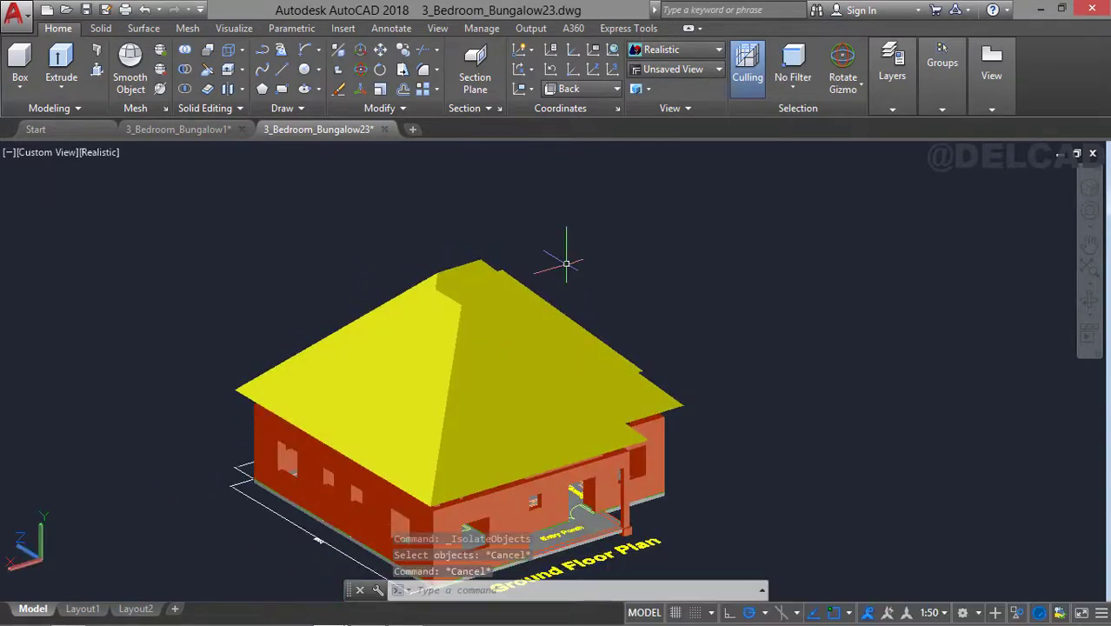
right_click(396, 222)
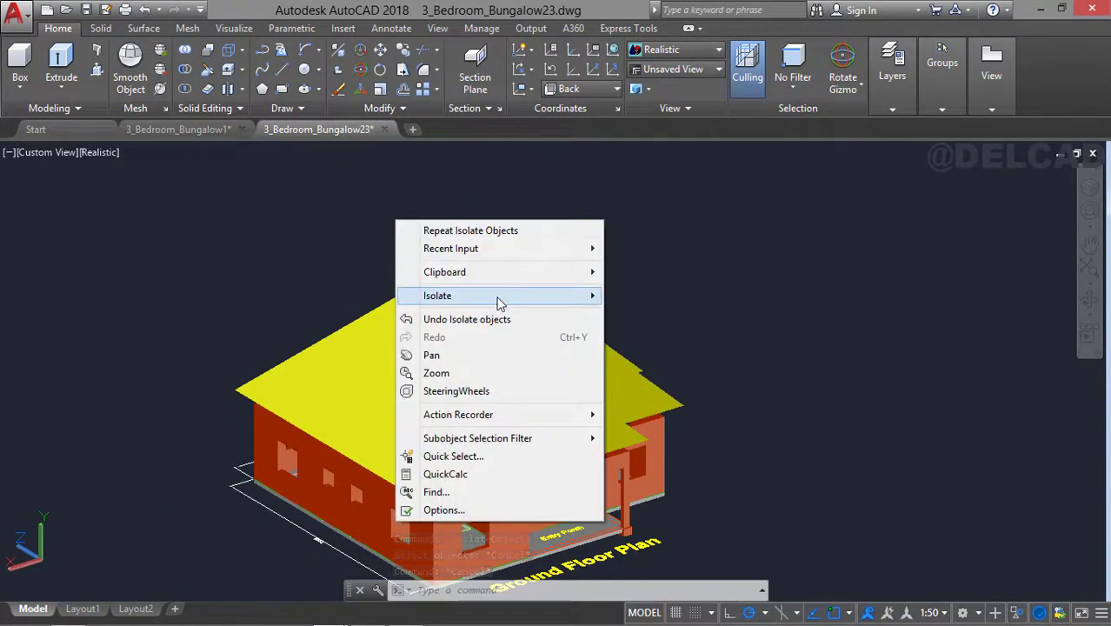
mouse_move(500, 301)
left_click(644, 297)
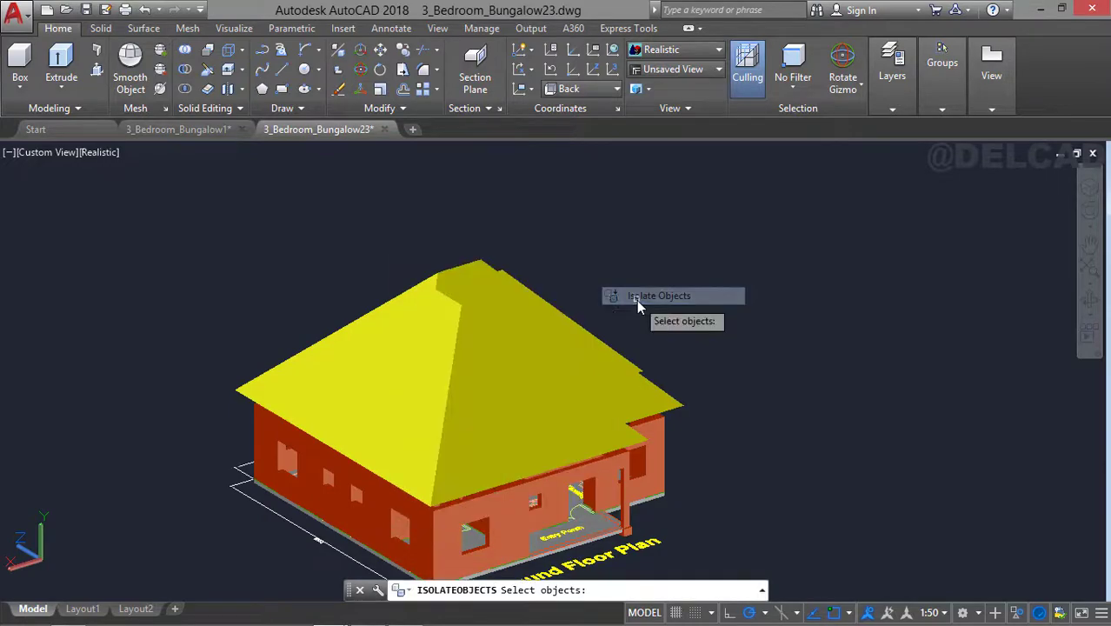
left_click(420, 340)
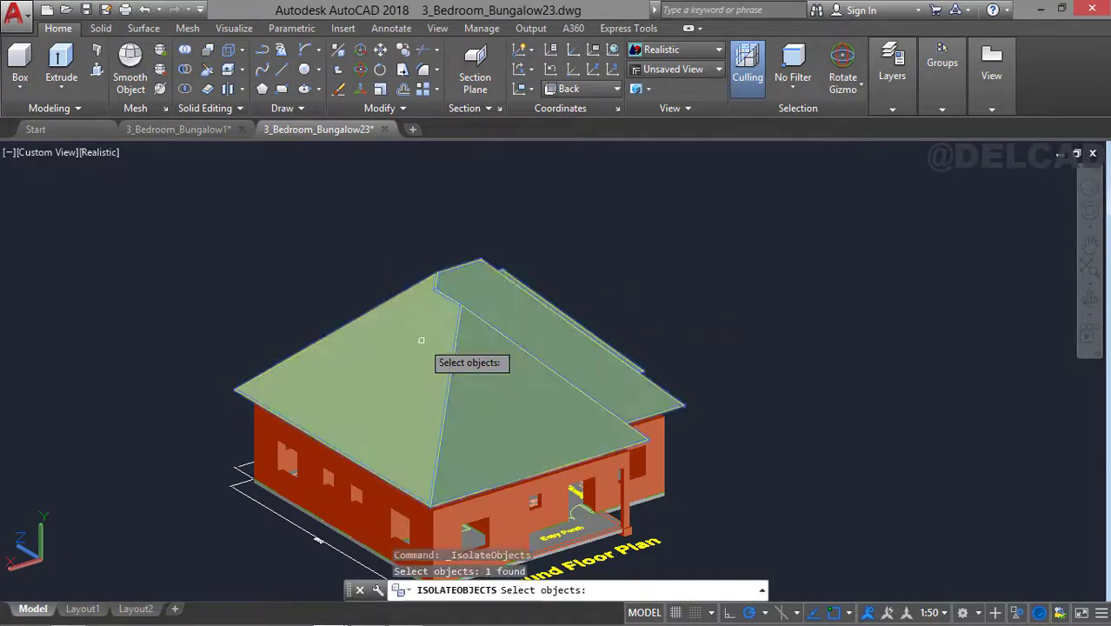
key("Return")
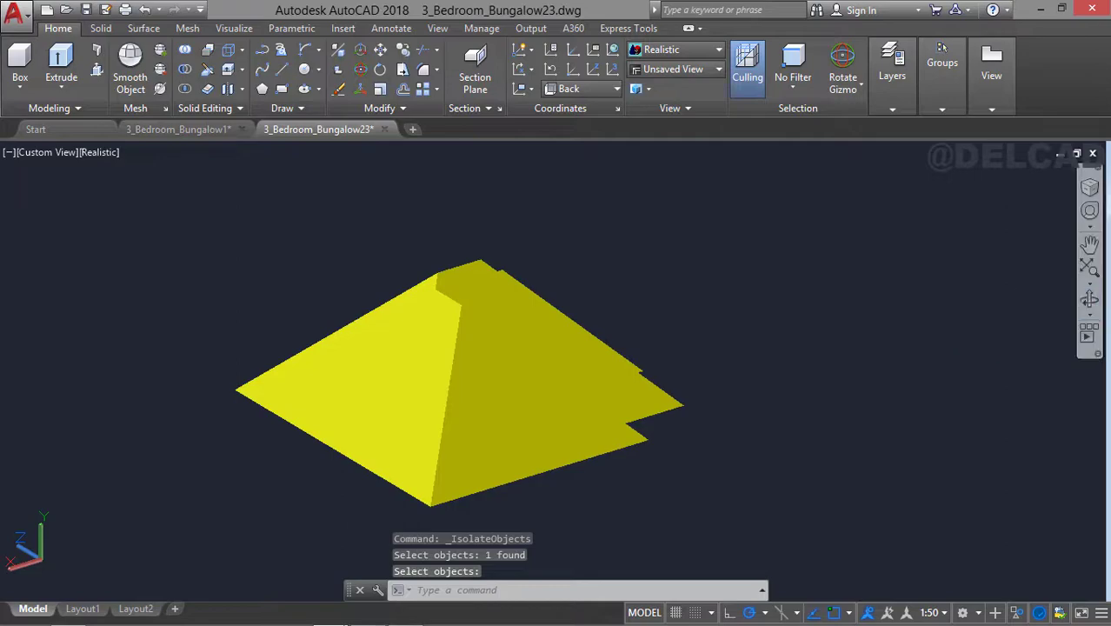
- Shell the roof solid from below with the Face selection filter, removing its underside face and using an offset distance of 100
left_click_drag(397, 367, 570, 417)
key("Escape")
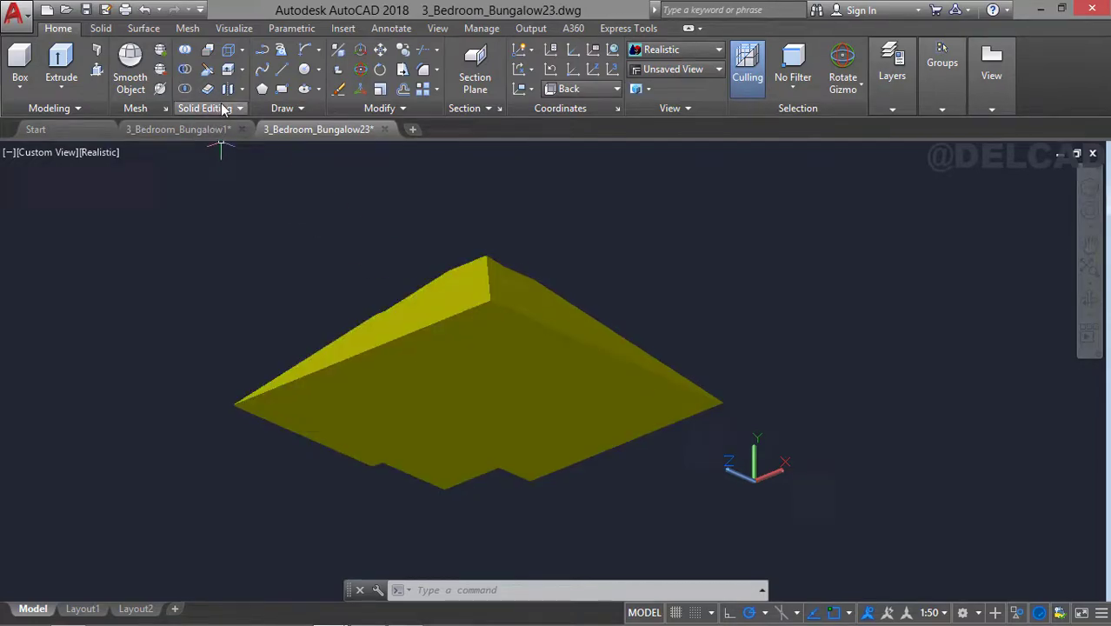
left_click(241, 90)
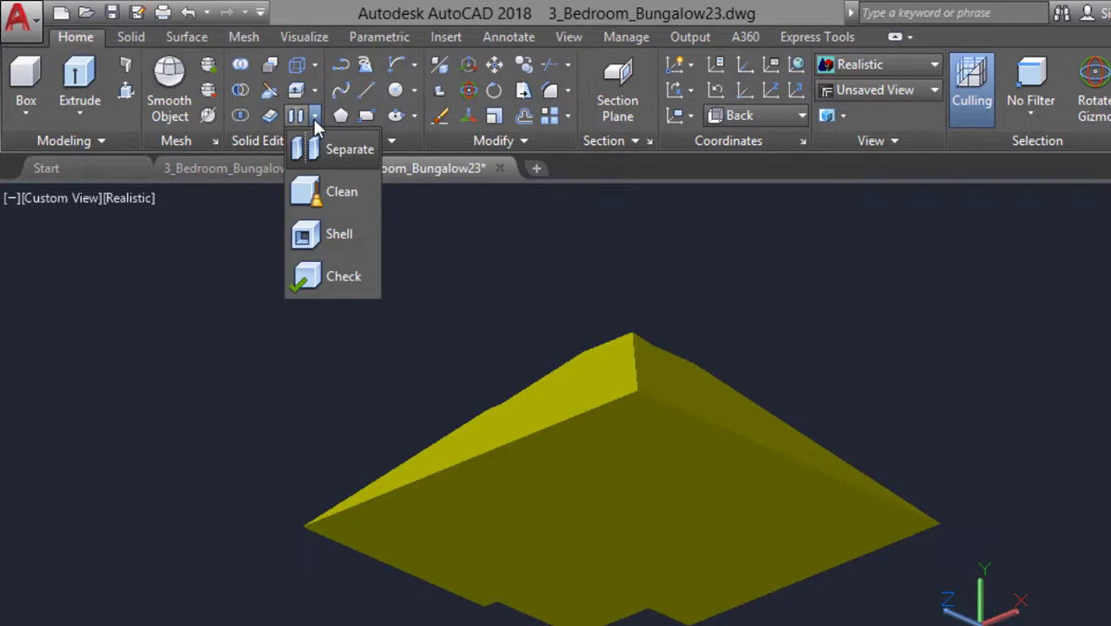
left_click(355, 233)
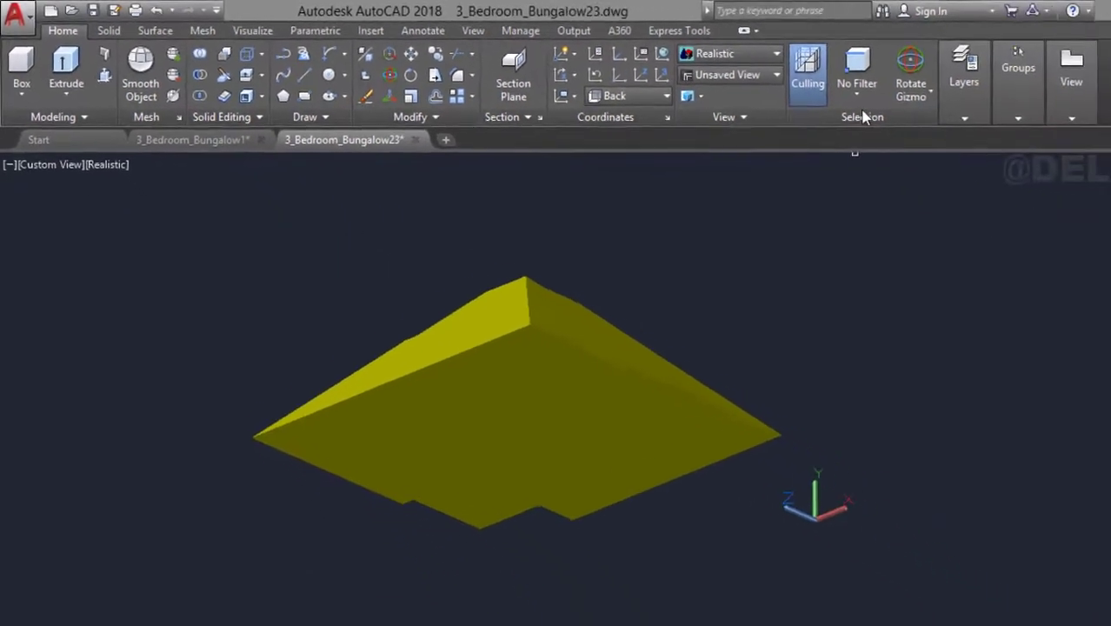
left_click(858, 97)
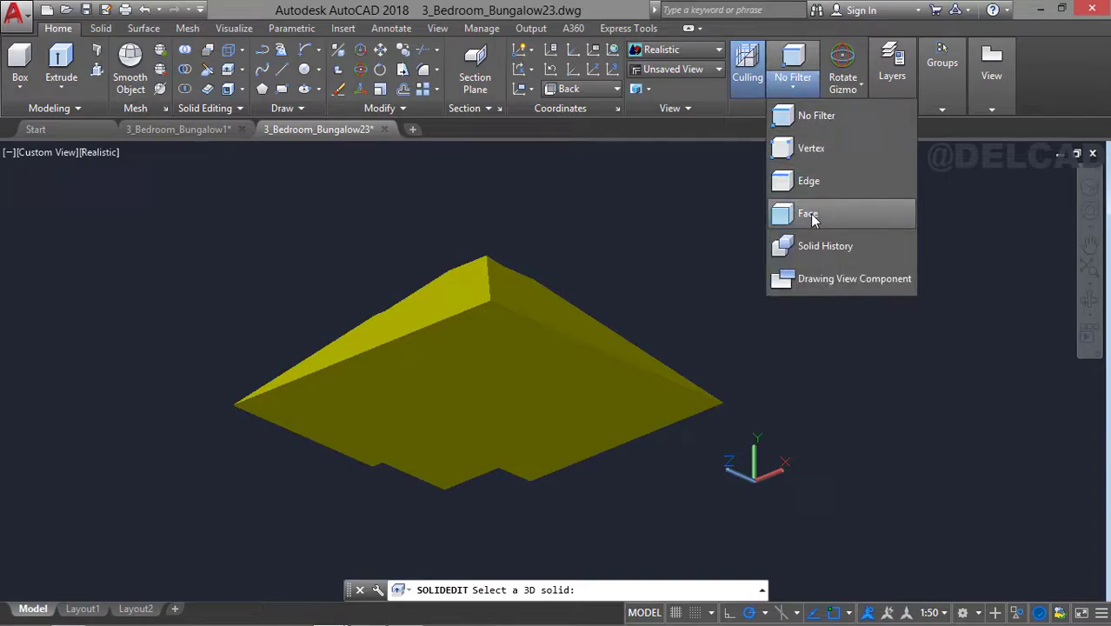
left_click(810, 215)
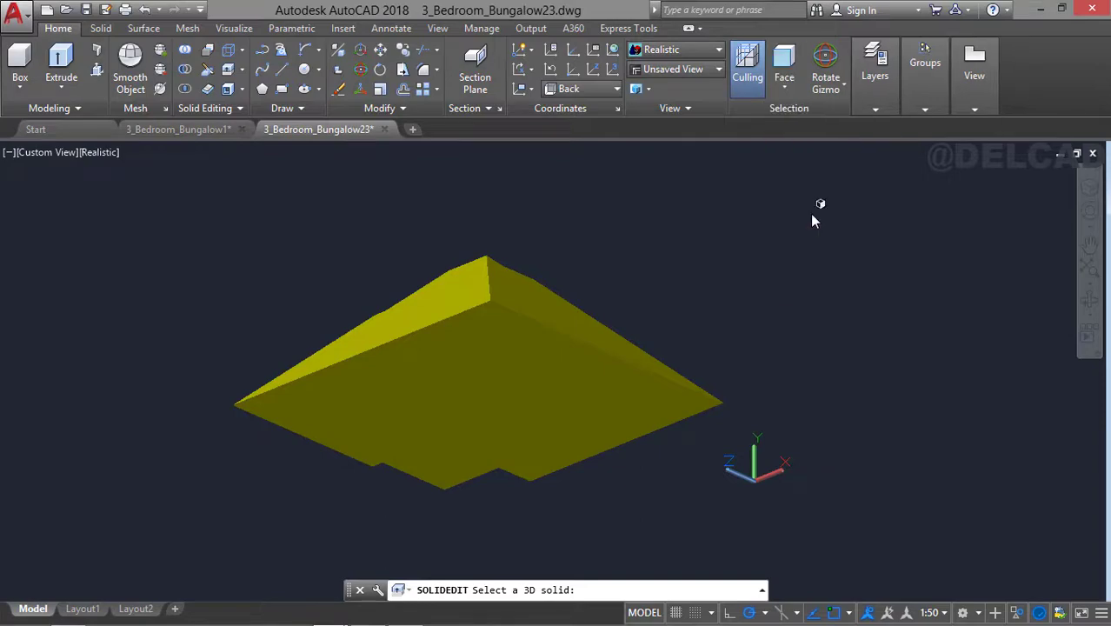
left_click(511, 389)
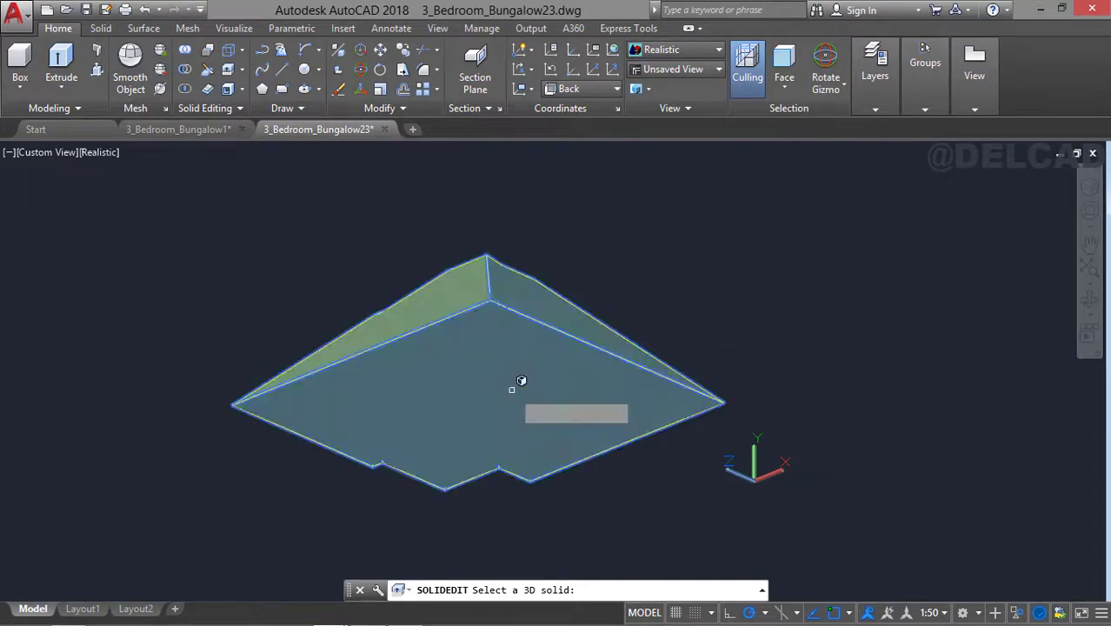
left_click(512, 390)
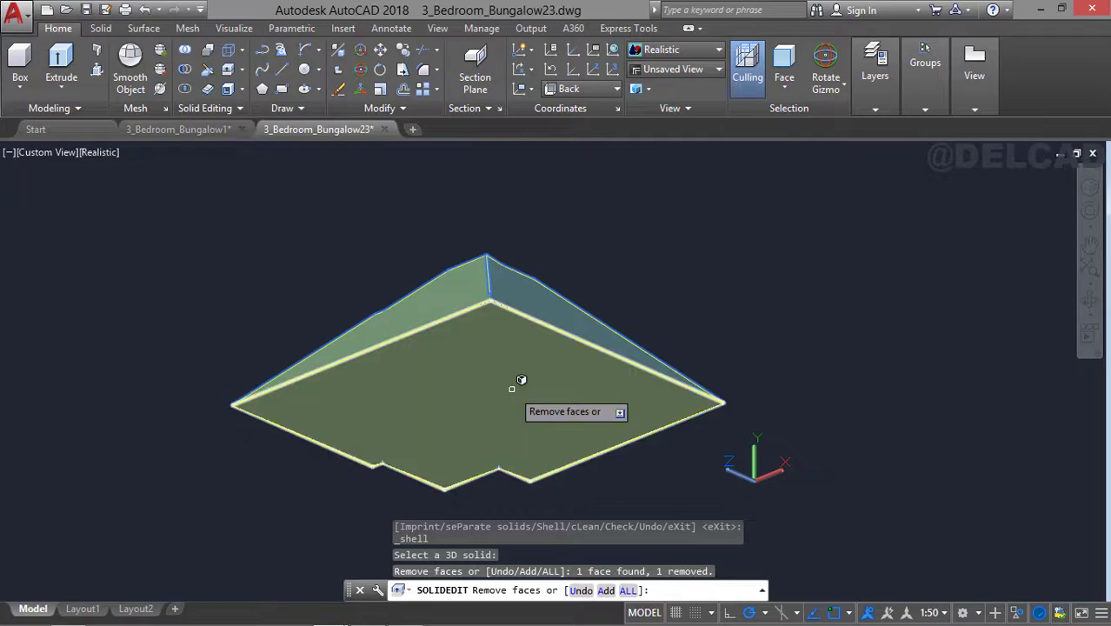
key("Return")
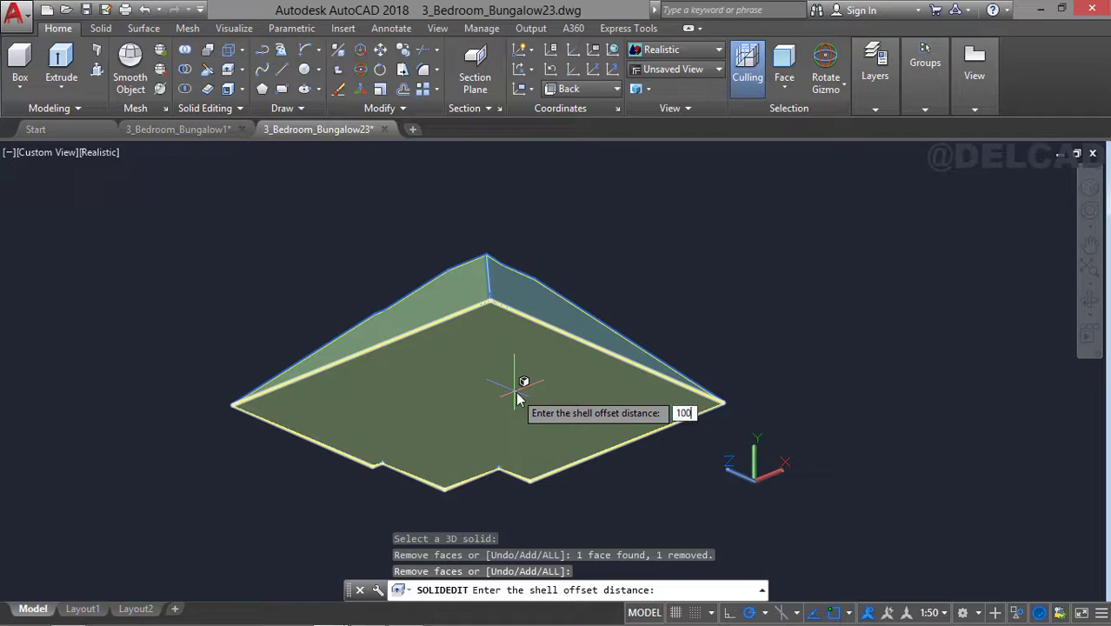
type("100")
key("Return")
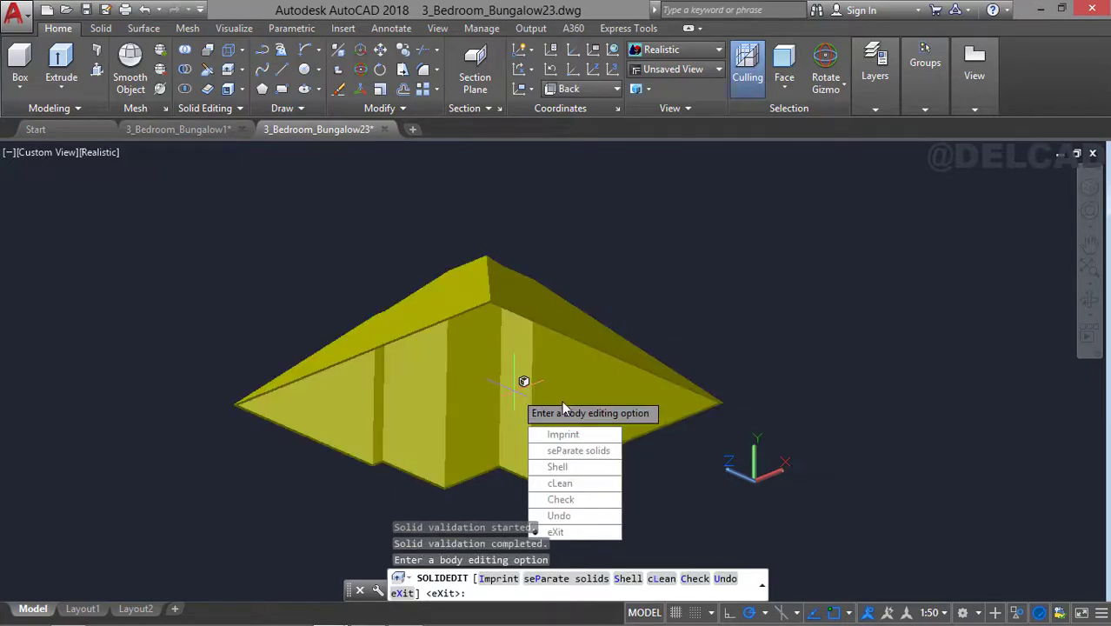
key("Return")
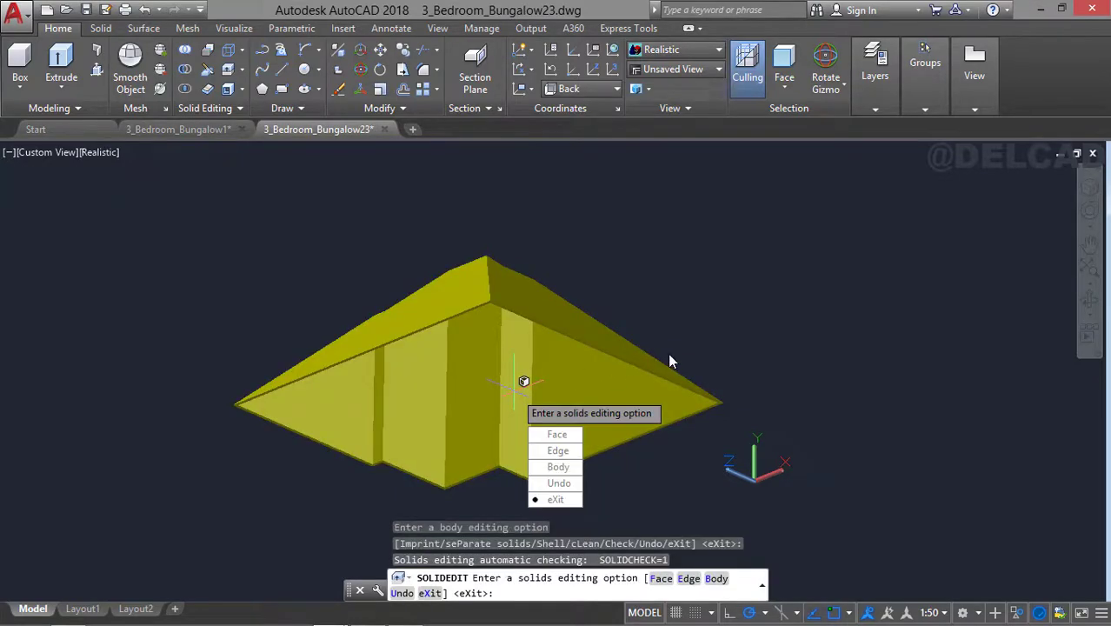
key("Return")
key("Escape")
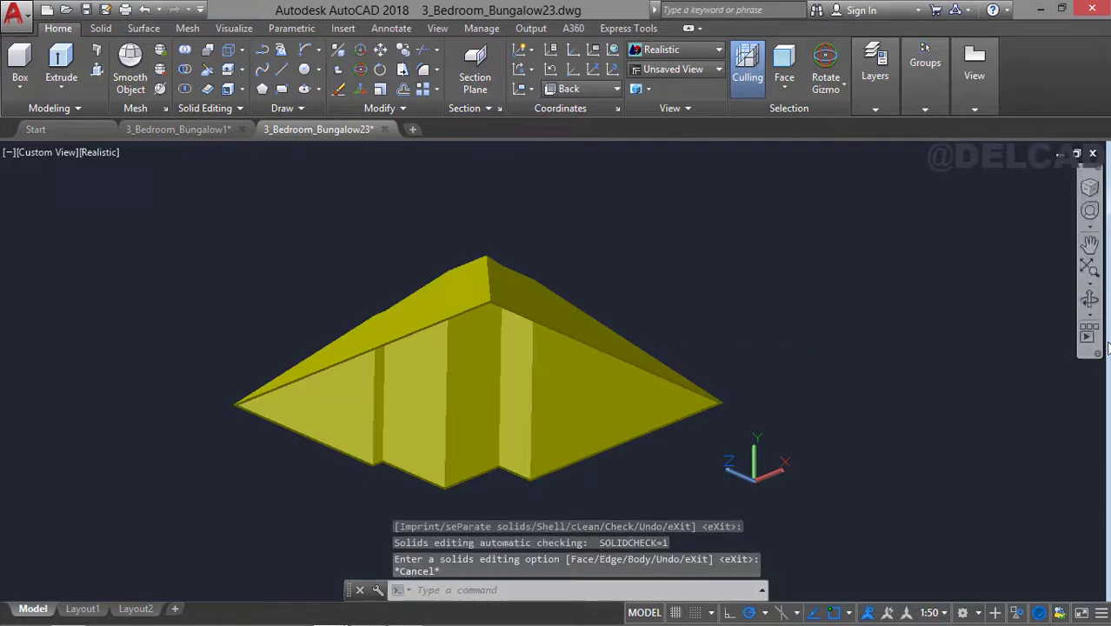
- With the Face selection filter, select all the sloping inner faces of the roof shell from below and set their colour to Cyan
left_click(1090, 301)
left_click_drag(578, 402, 452, 287)
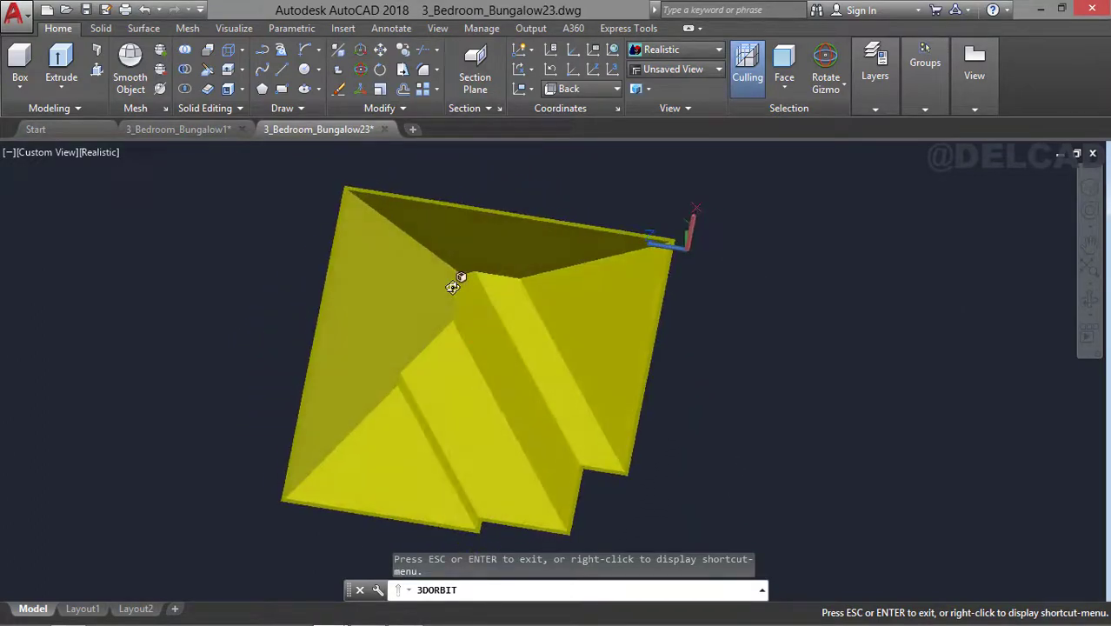
key("Escape")
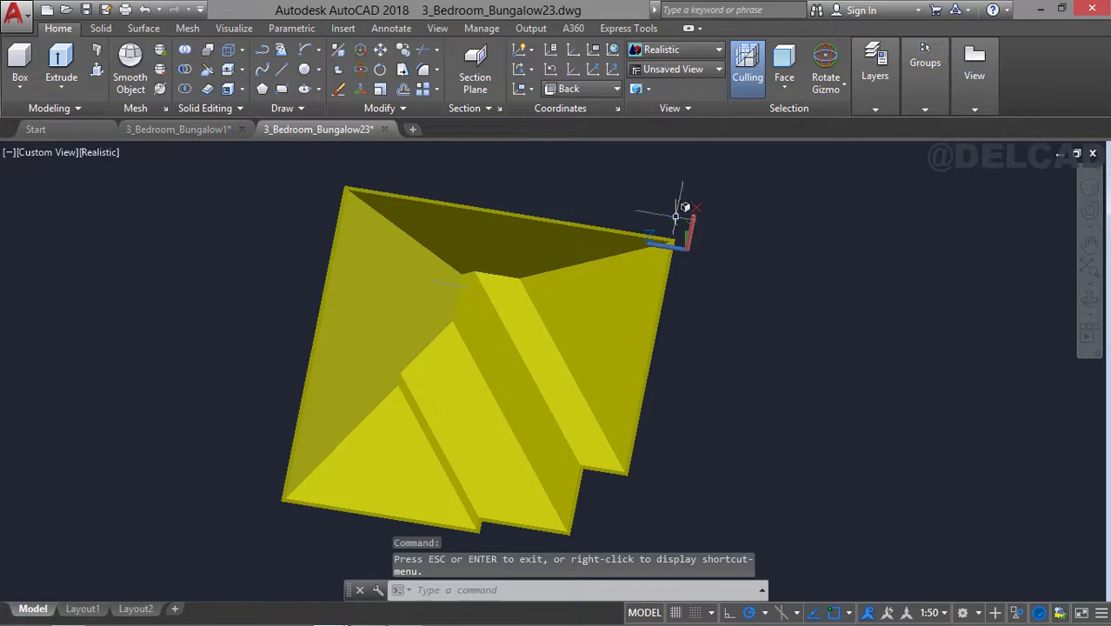
left_click(784, 80)
left_click(818, 215)
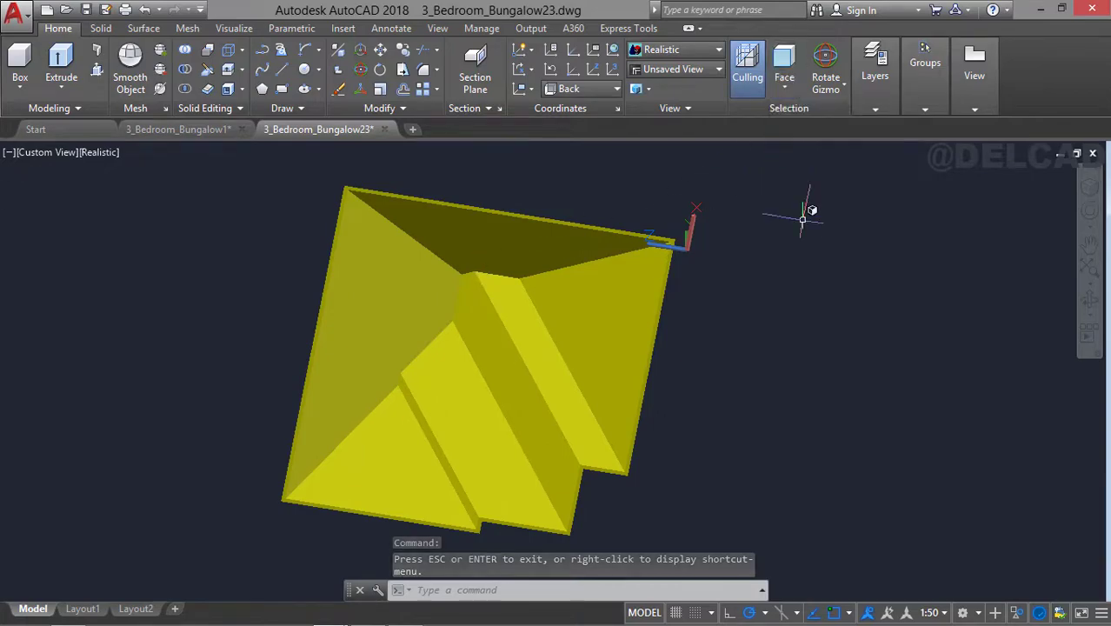
left_click(409, 278)
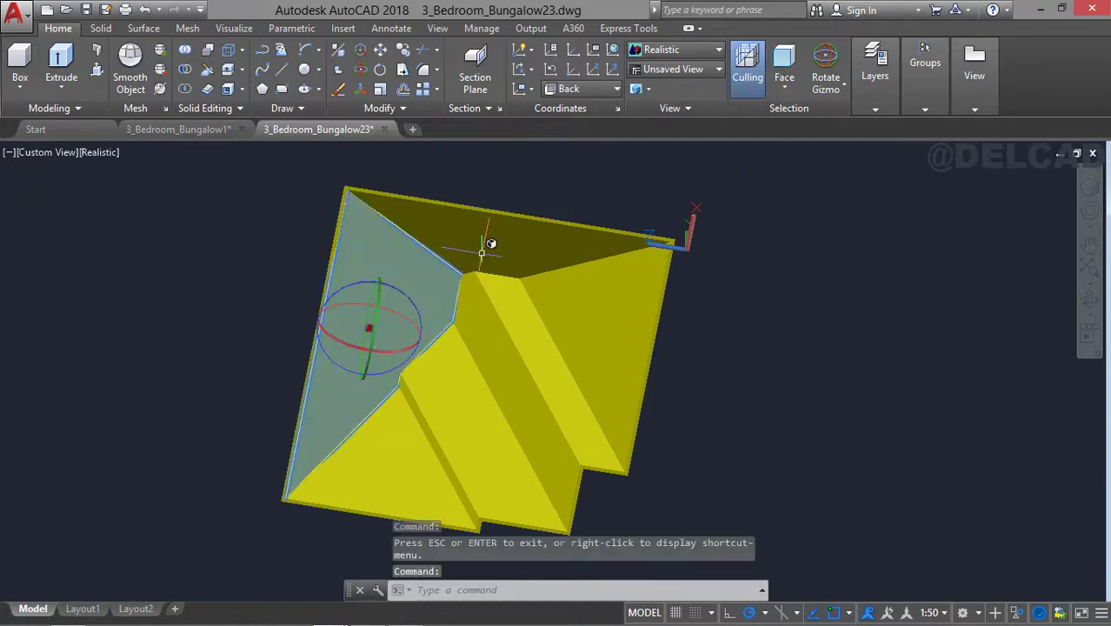
left_click(489, 241)
left_click(578, 293)
left_click(513, 311)
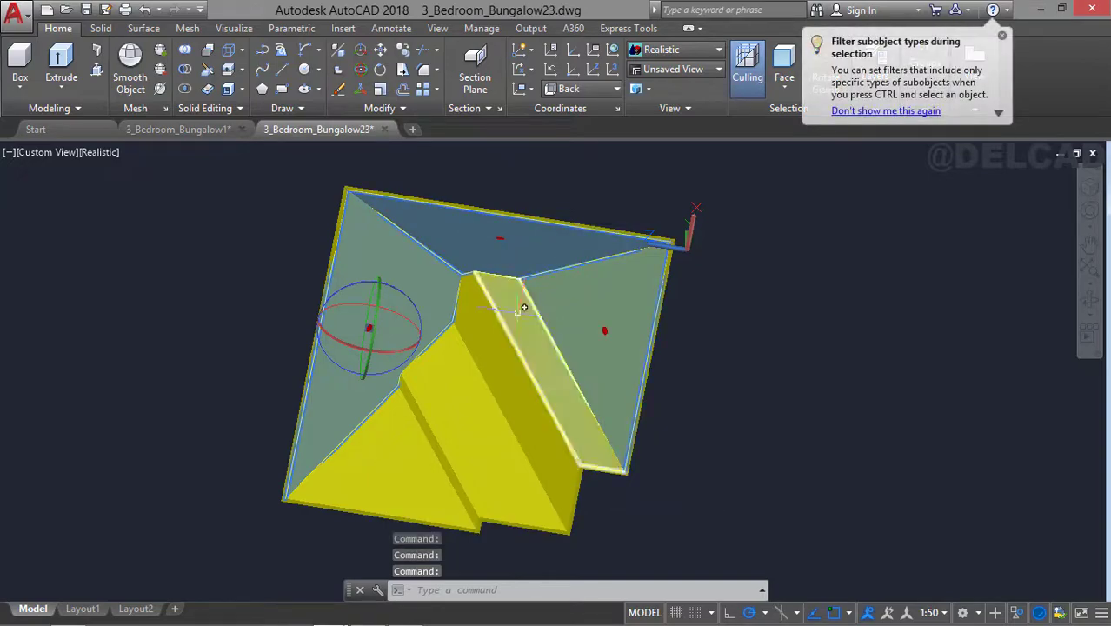
left_click(491, 341)
left_click(460, 406)
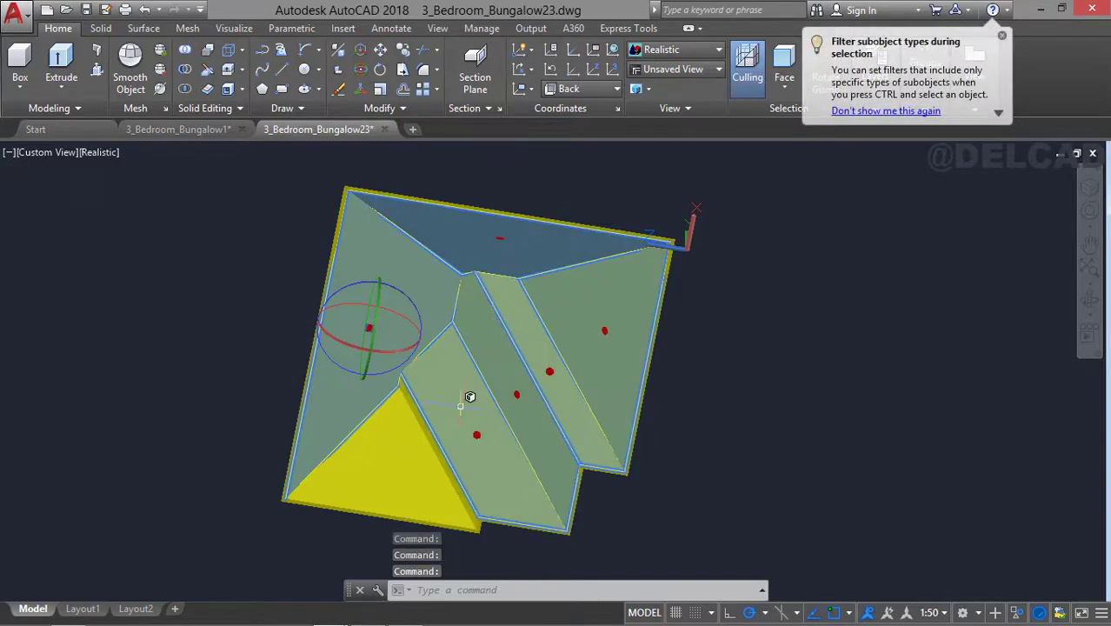
left_click(423, 459)
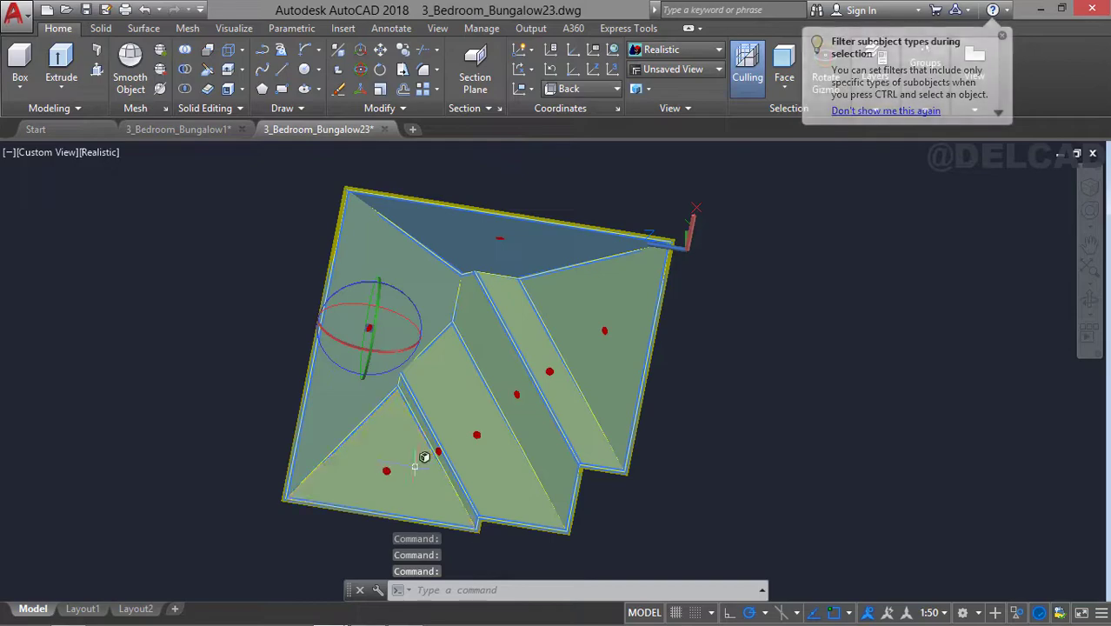
right_click(623, 339)
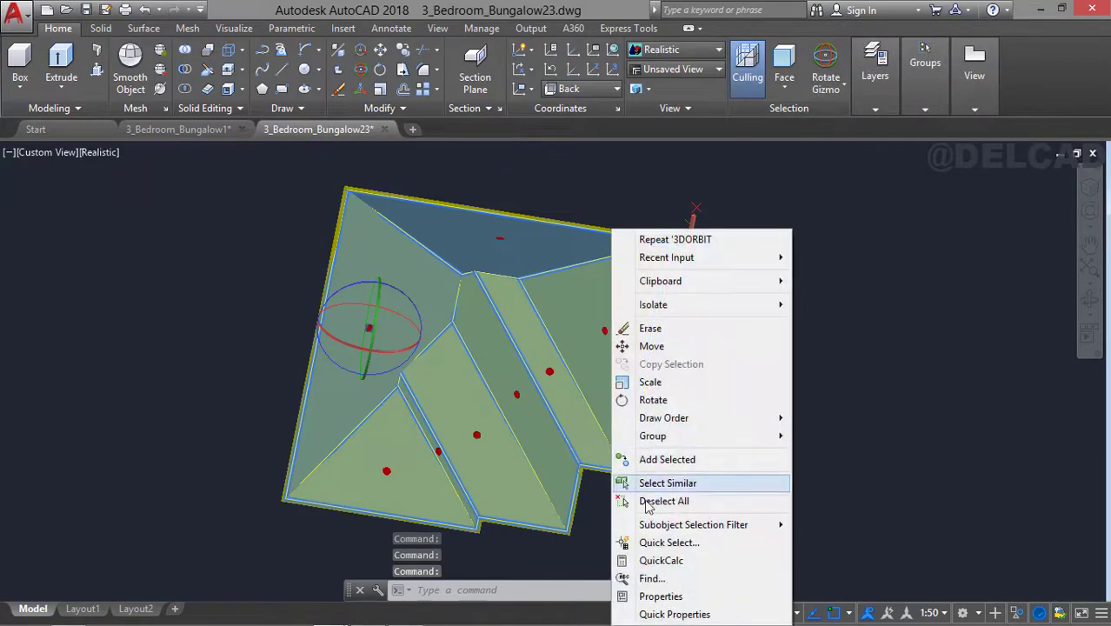
left_click(662, 597)
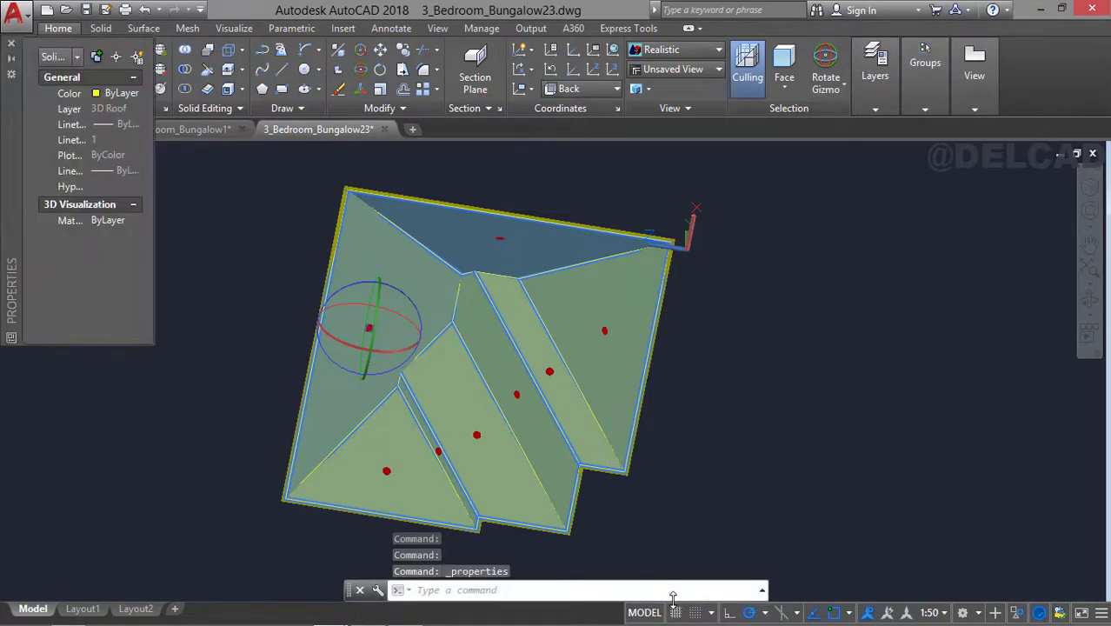
mouse_move(16, 139)
left_mouse_down()
mouse_move(25, 186)
mouse_move(126, 176)
mouse_move(173, 201)
left_mouse_up()
left_click(238, 165)
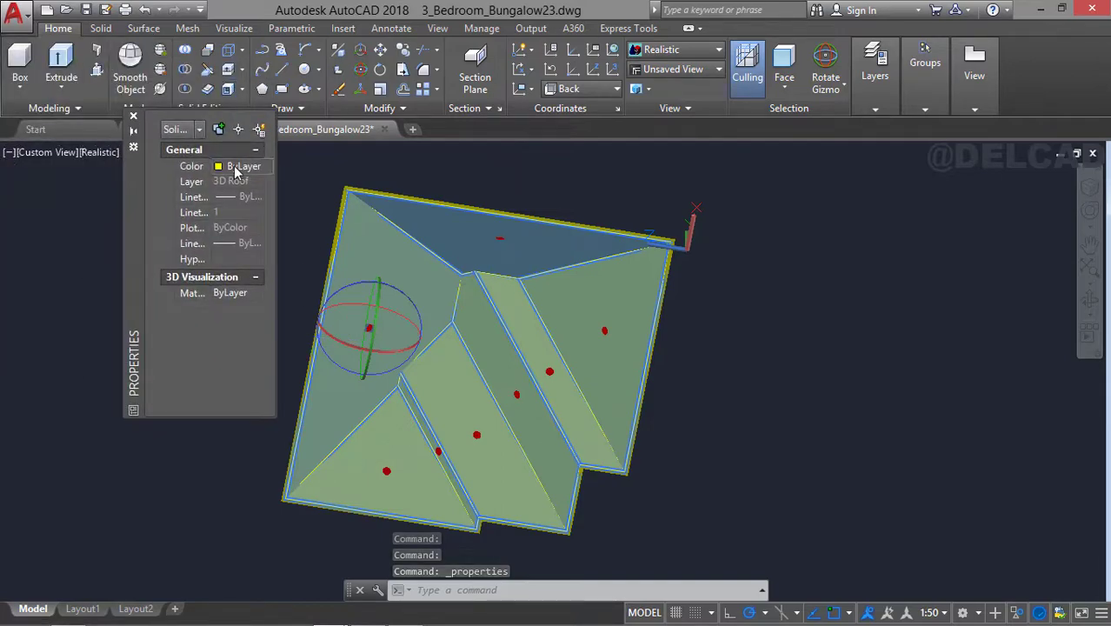
left_click(257, 166)
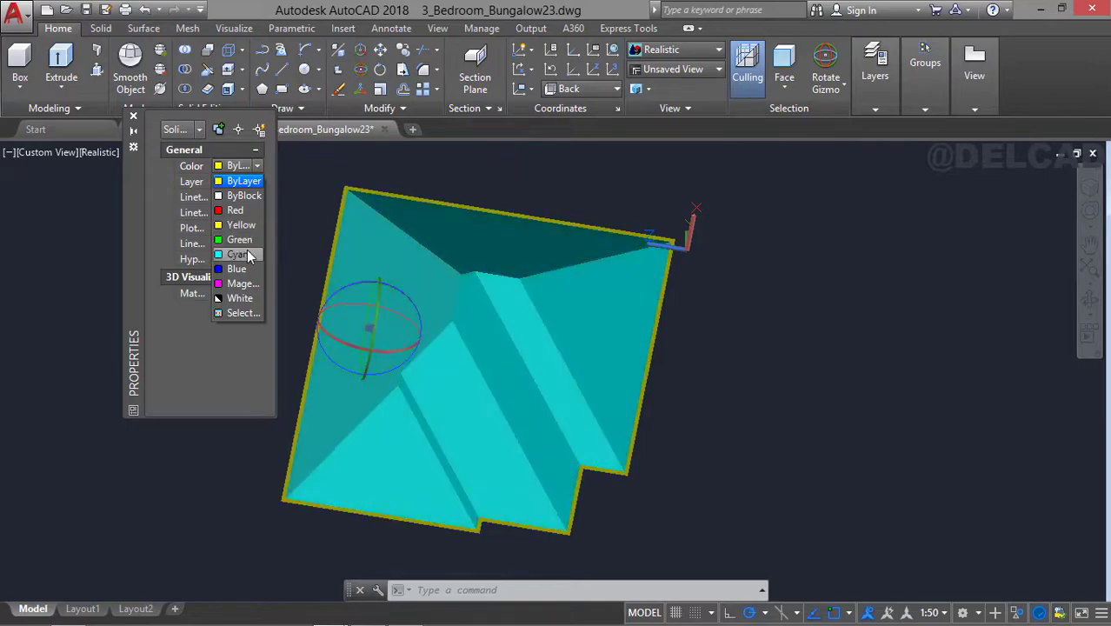
left_click(247, 251)
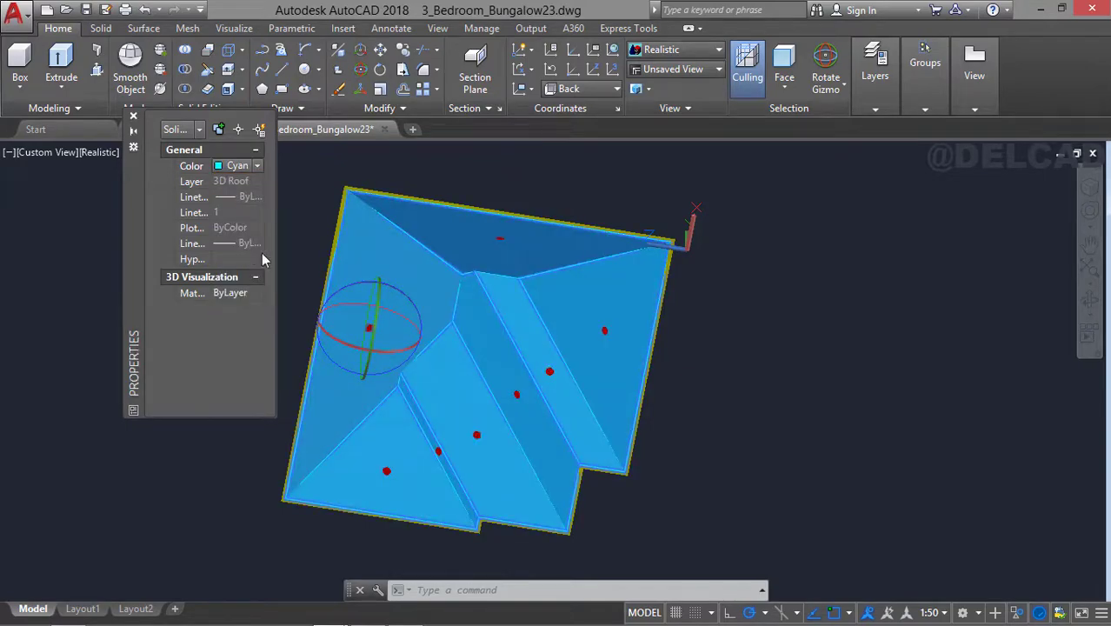
left_click(133, 115)
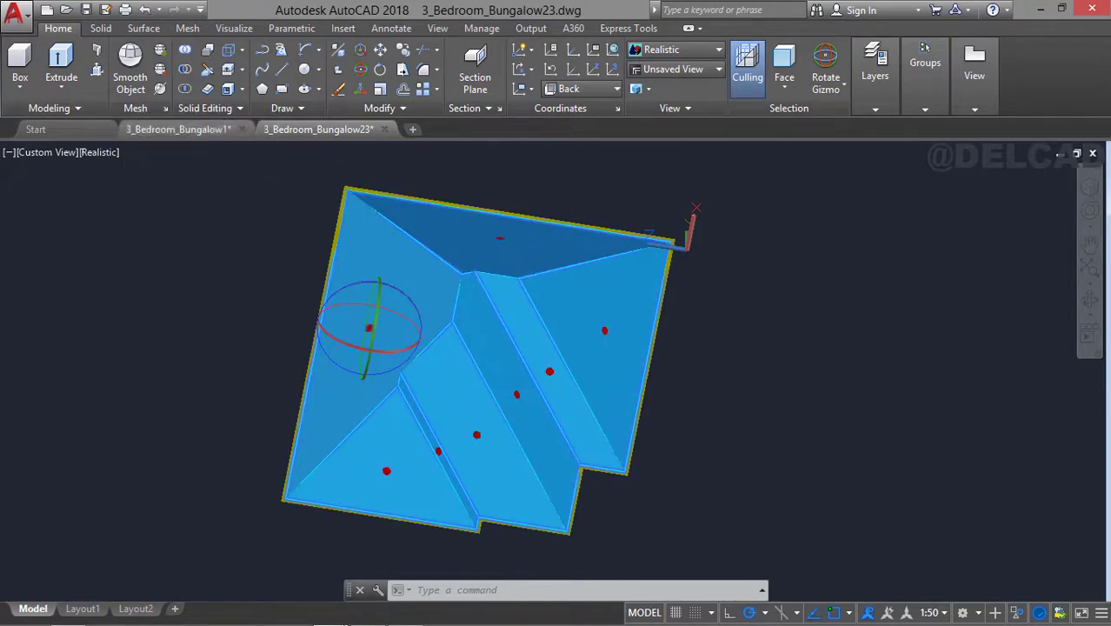
- End the object isolation to bring back the rest of the bungalow around the roof
left_click(1091, 308)
left_click_drag(576, 308, 750, 376)
key("Escape")
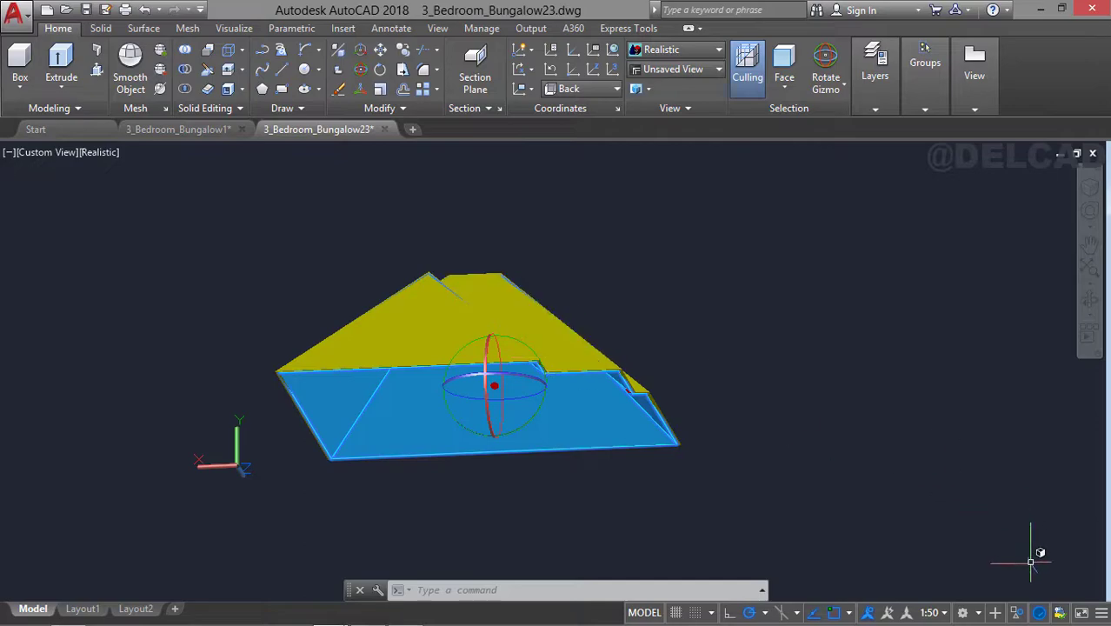
left_click(1017, 616)
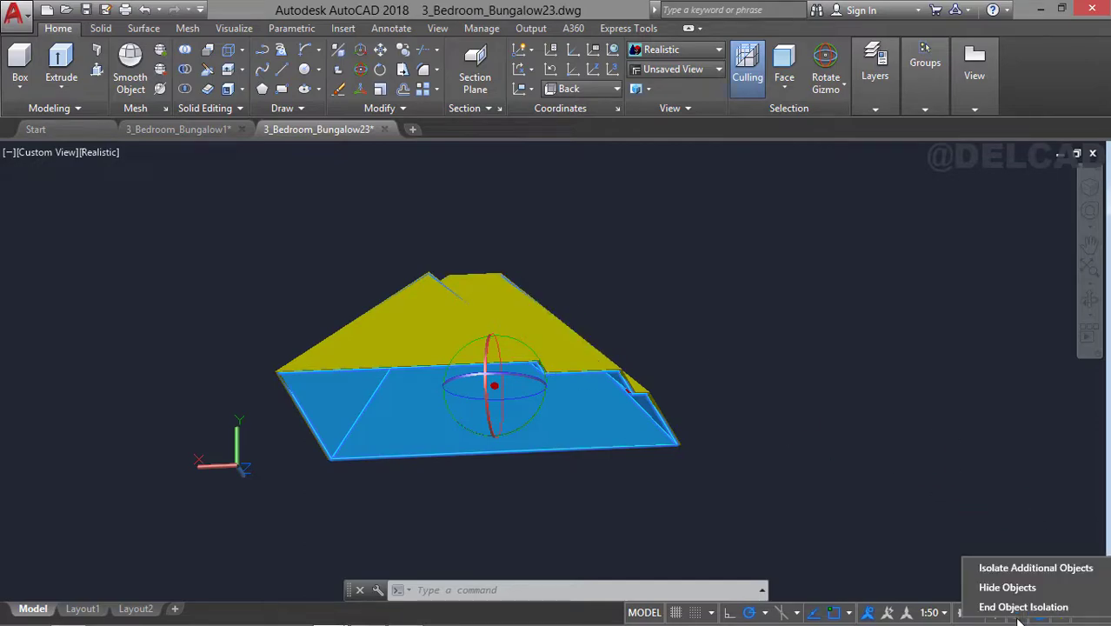
left_click(1018, 608)
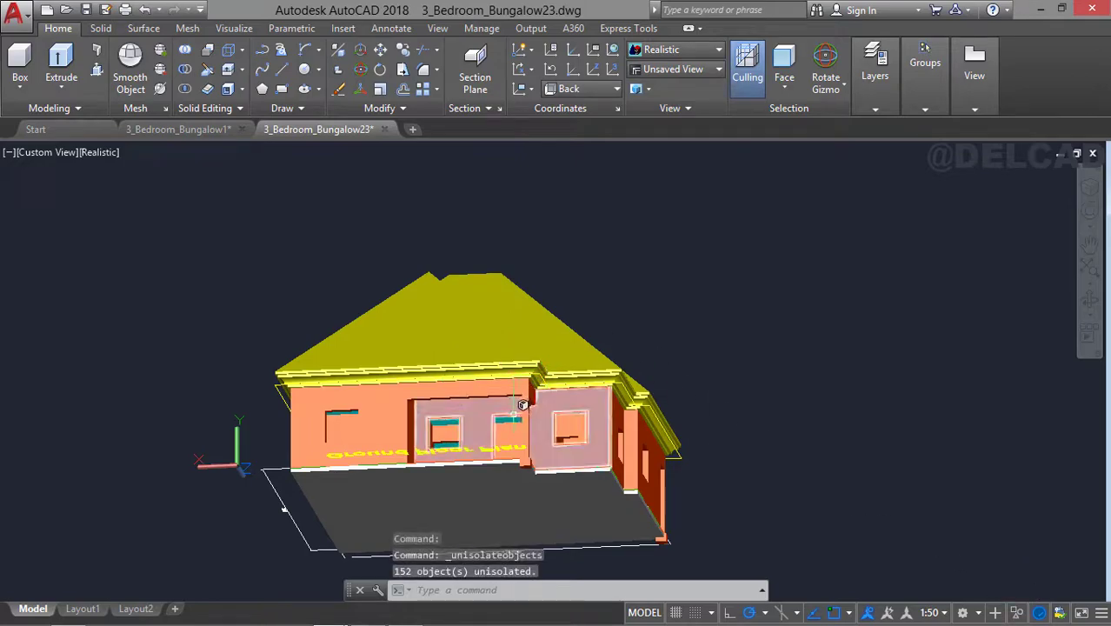
- Set the SE Isometric view and orbit around the bungalow to examine the roof and its eaves
left_click(53, 153)
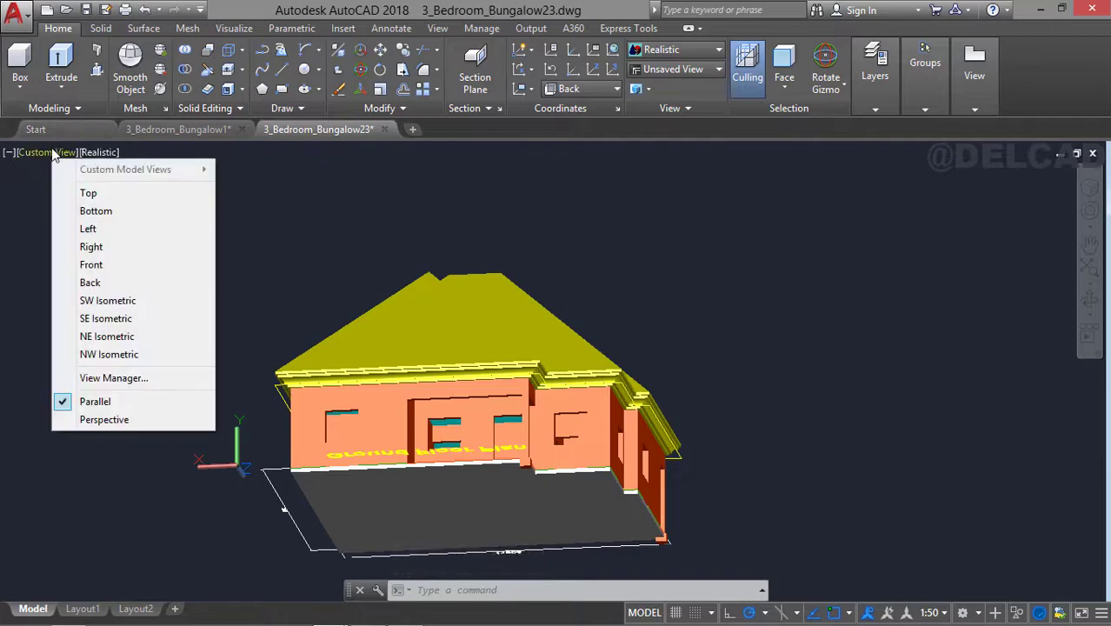
left_click(129, 318)
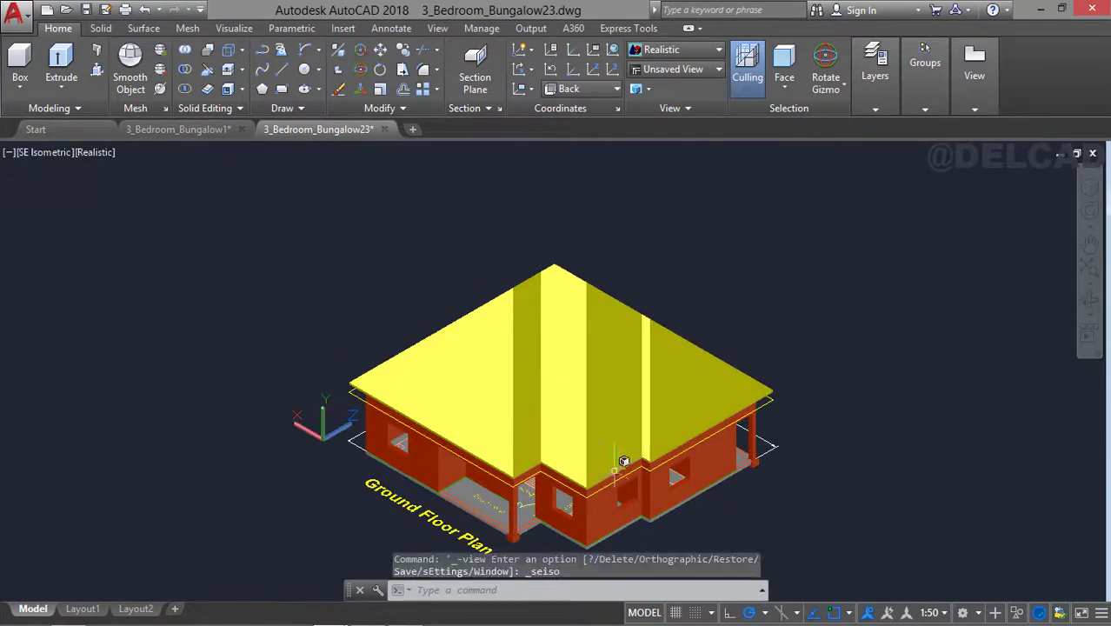
middle_click_drag(639, 467, 637, 445)
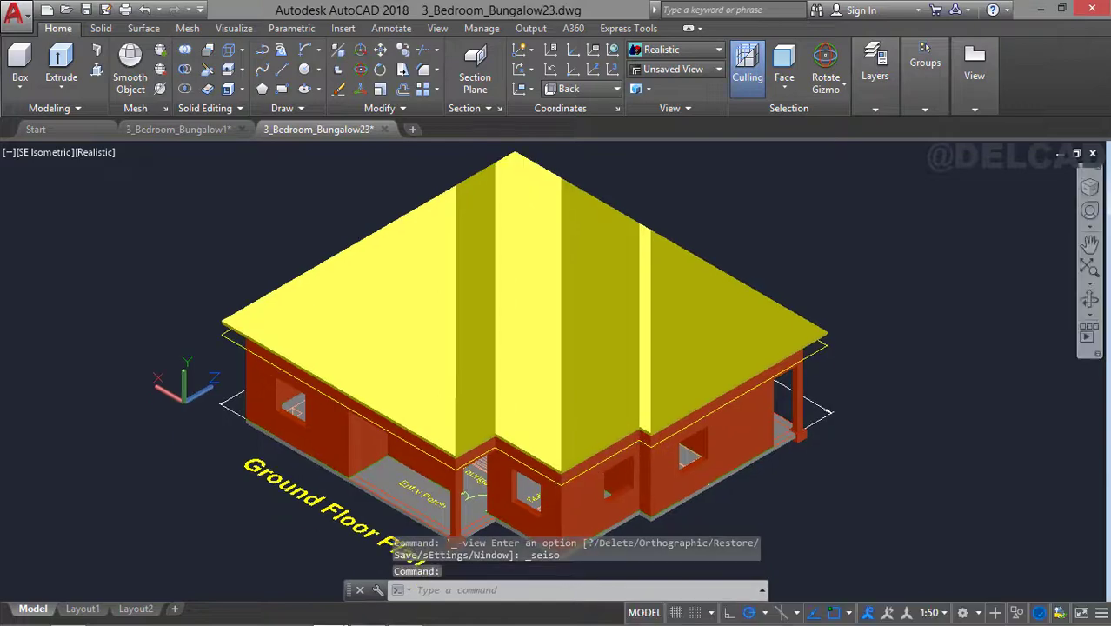
left_click(1084, 306)
left_click_drag(947, 325, 775, 416)
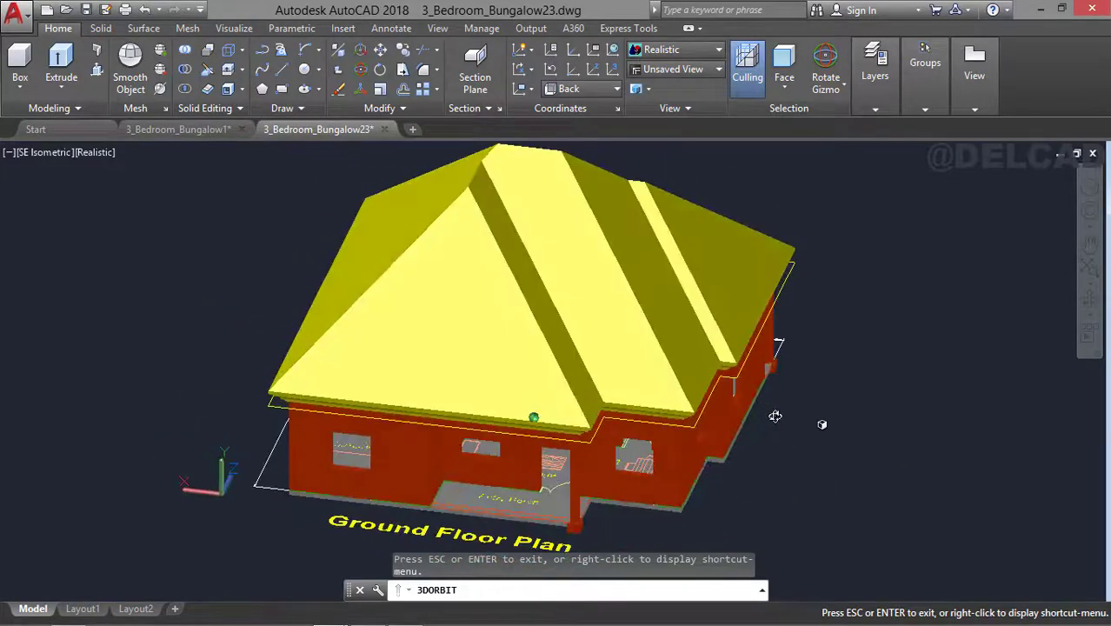
left_click_drag(683, 402, 657, 445)
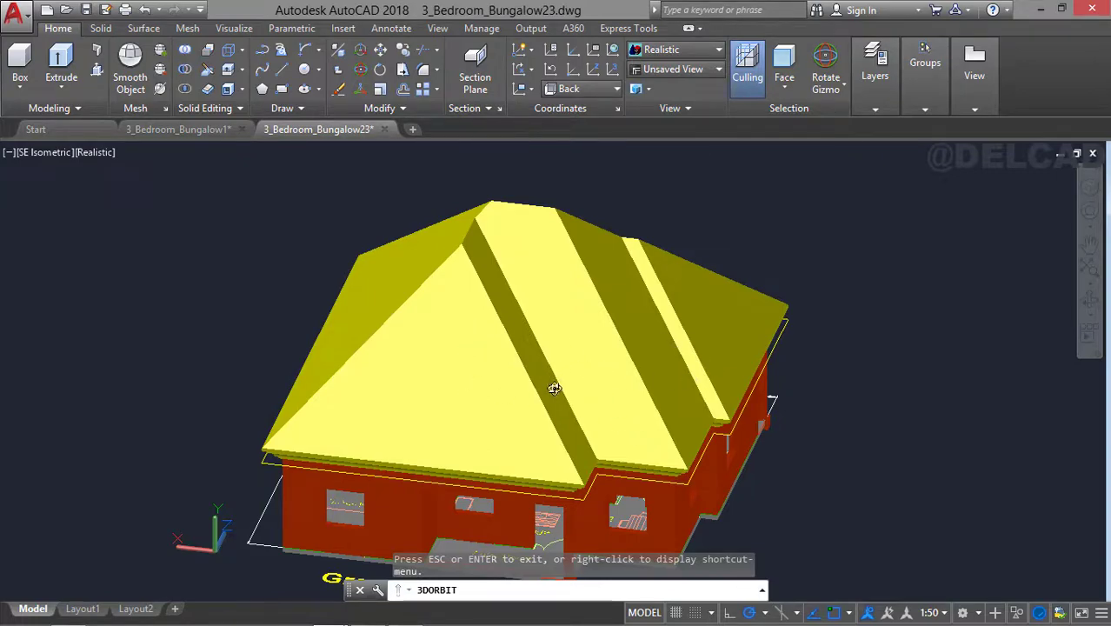
key("Escape")
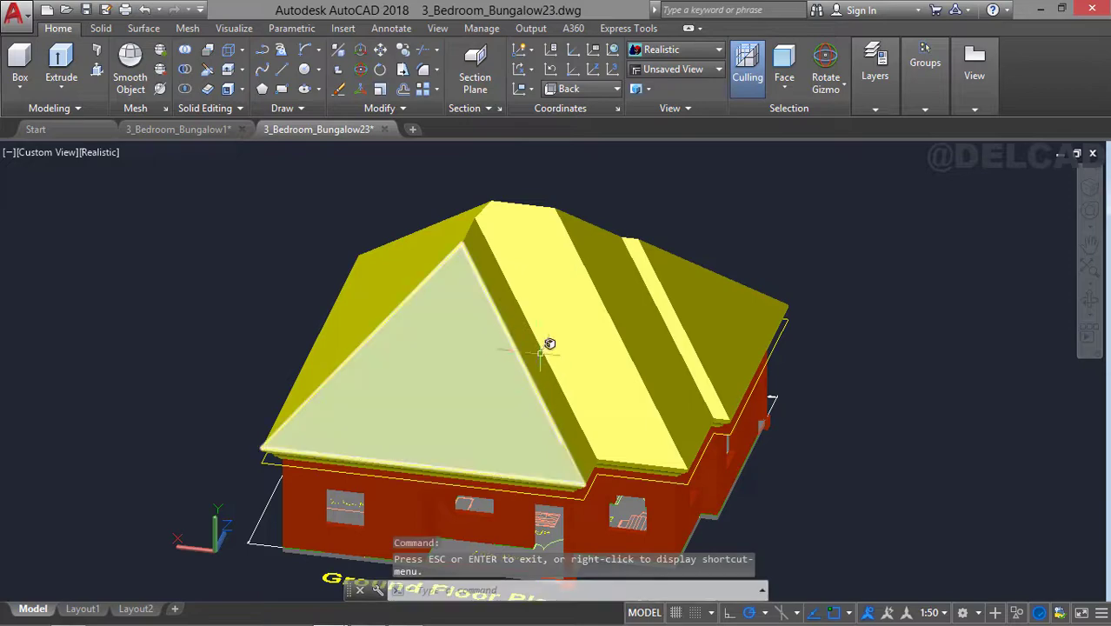
- Reset the subobject selection filter to No Filter and hide the whole roof solid
left_click(782, 80)
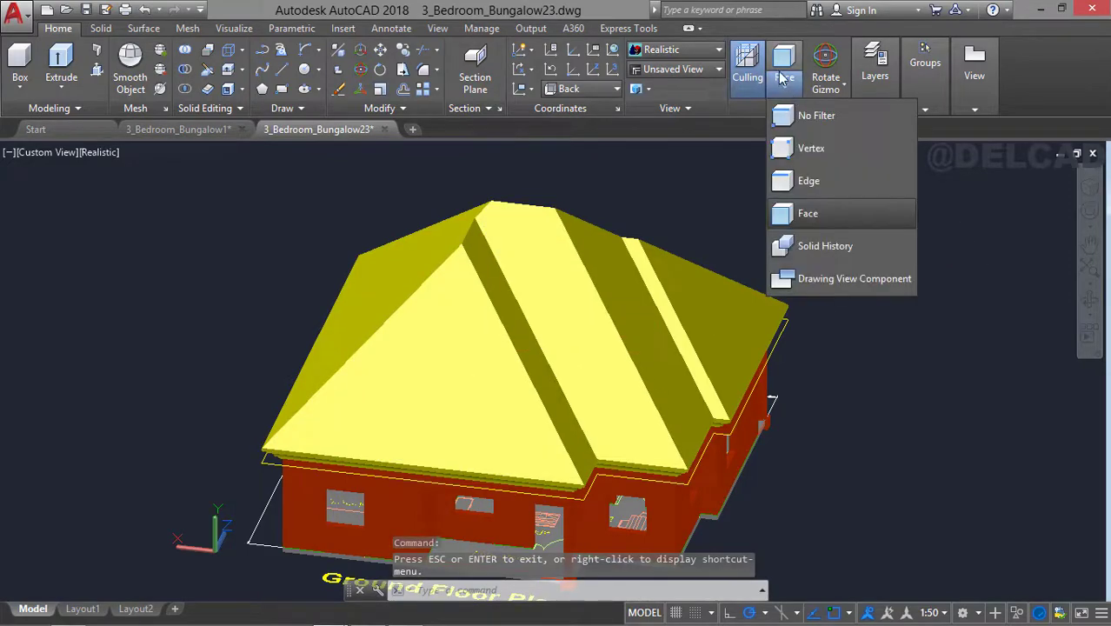
left_click(820, 117)
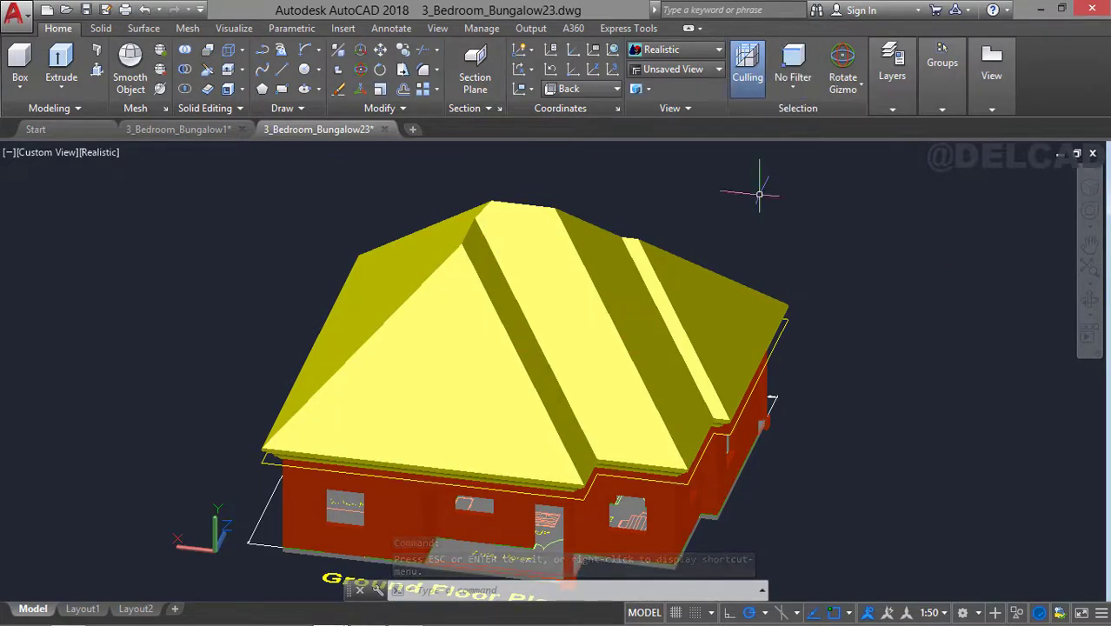
left_click(559, 275)
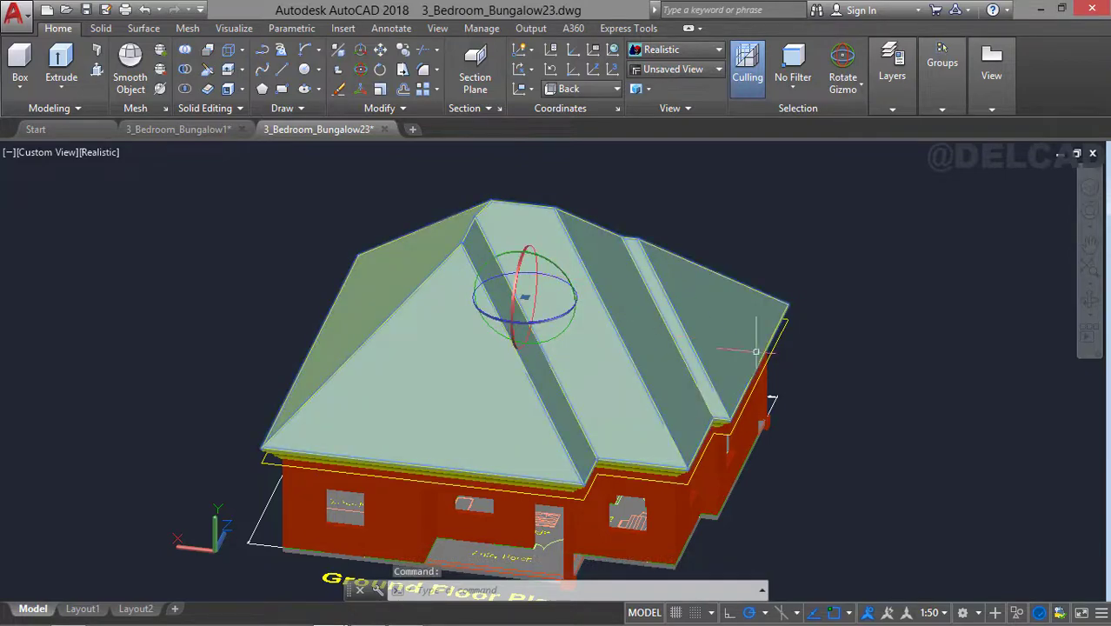
right_click(662, 324)
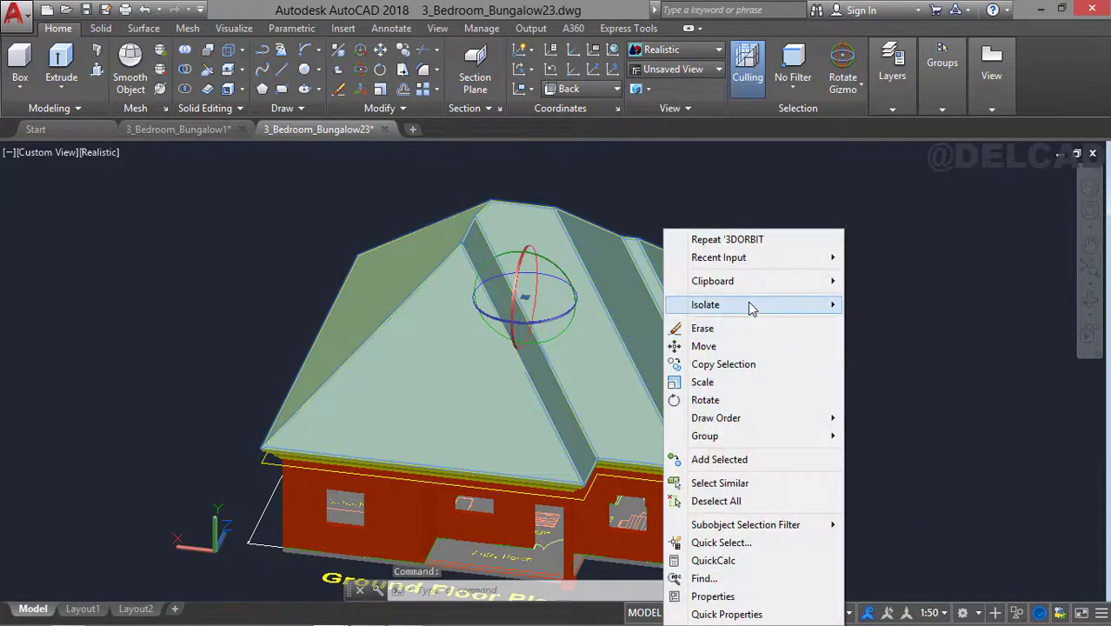
mouse_move(753, 306)
left_click(874, 323)
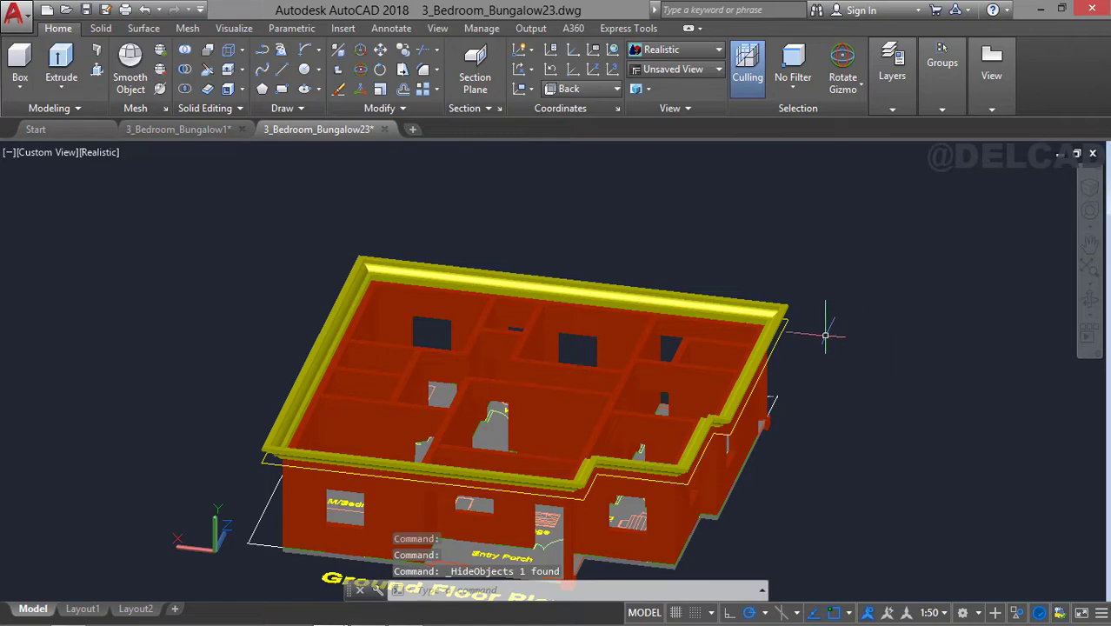
- Erase the leftover roof outline polyline below the eaves, and end the object isolation to restore the hidden roof
left_click(732, 429)
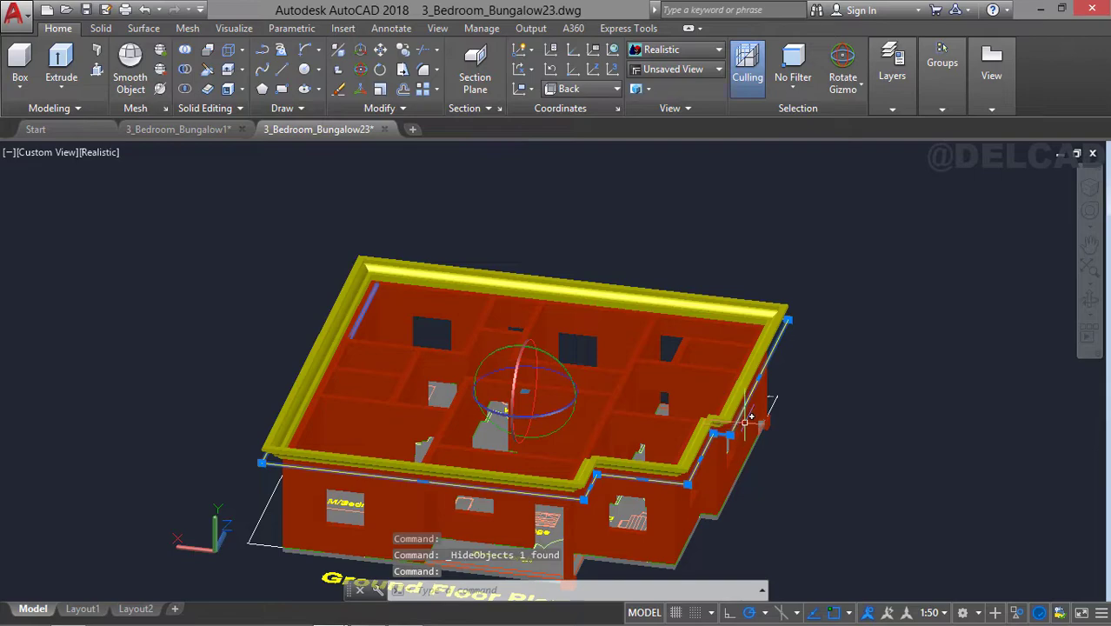
scroll(745, 421, "up", 3)
scroll(745, 418, "down", 5)
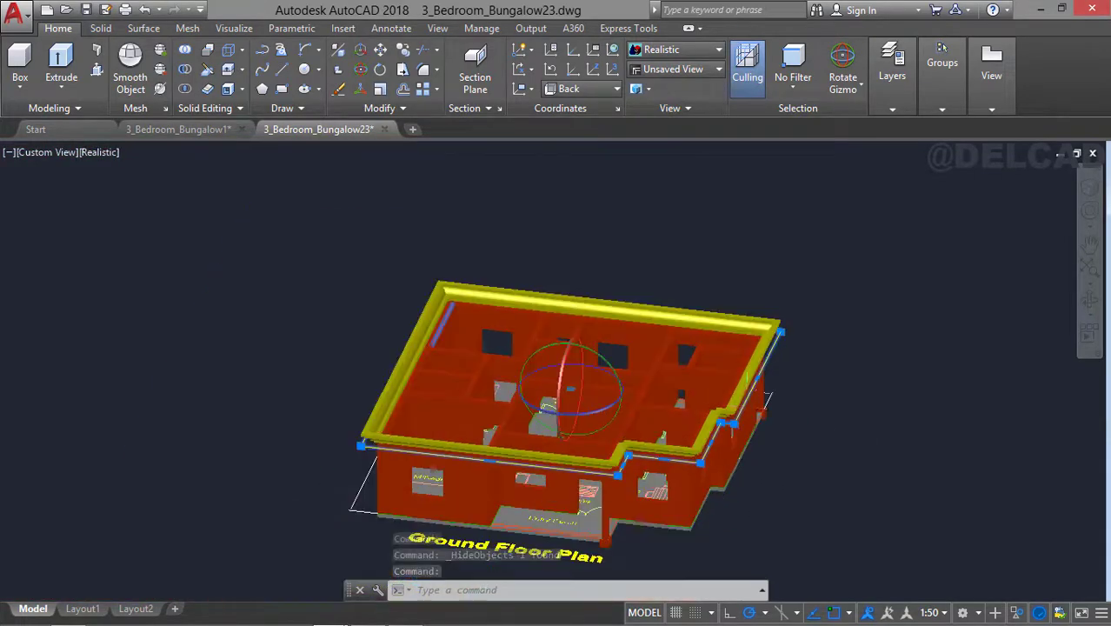
key("Delete")
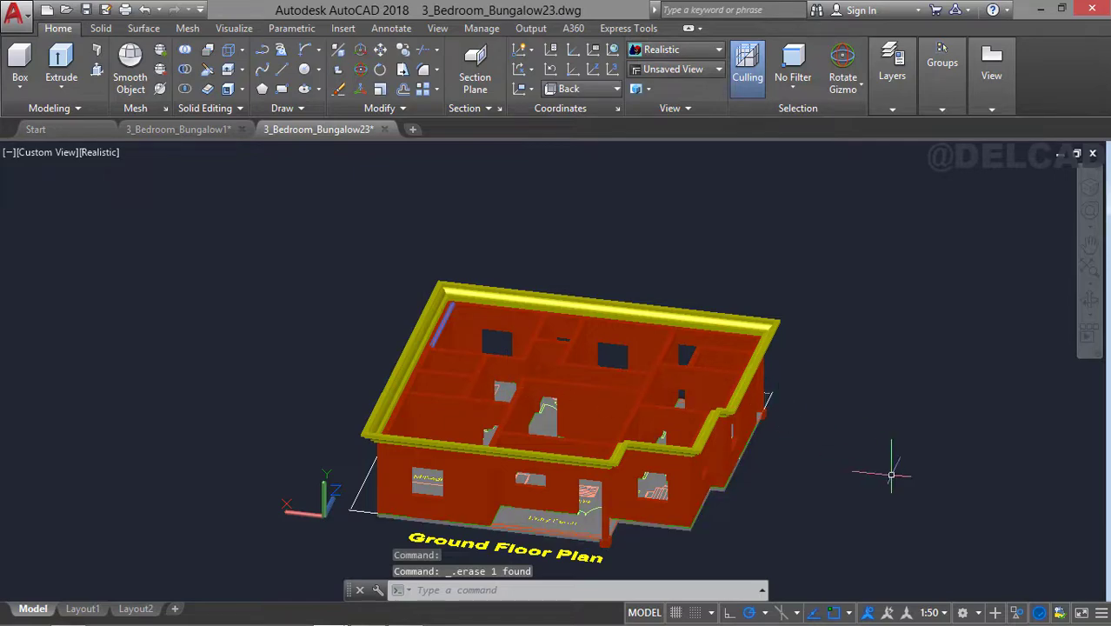
left_click(1015, 613)
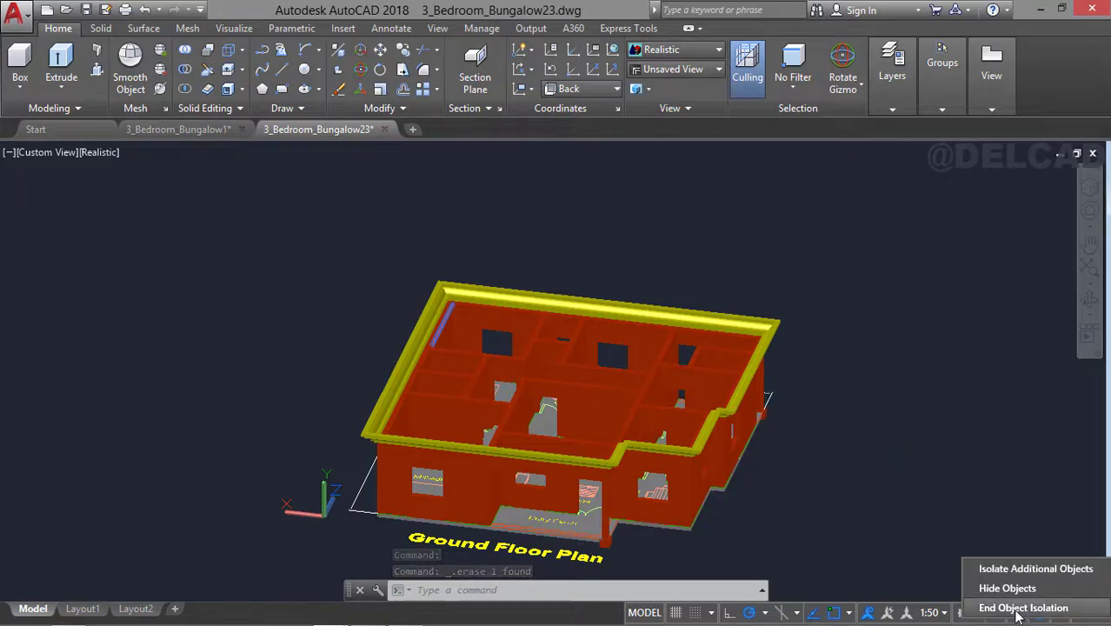
left_click(1017, 601)
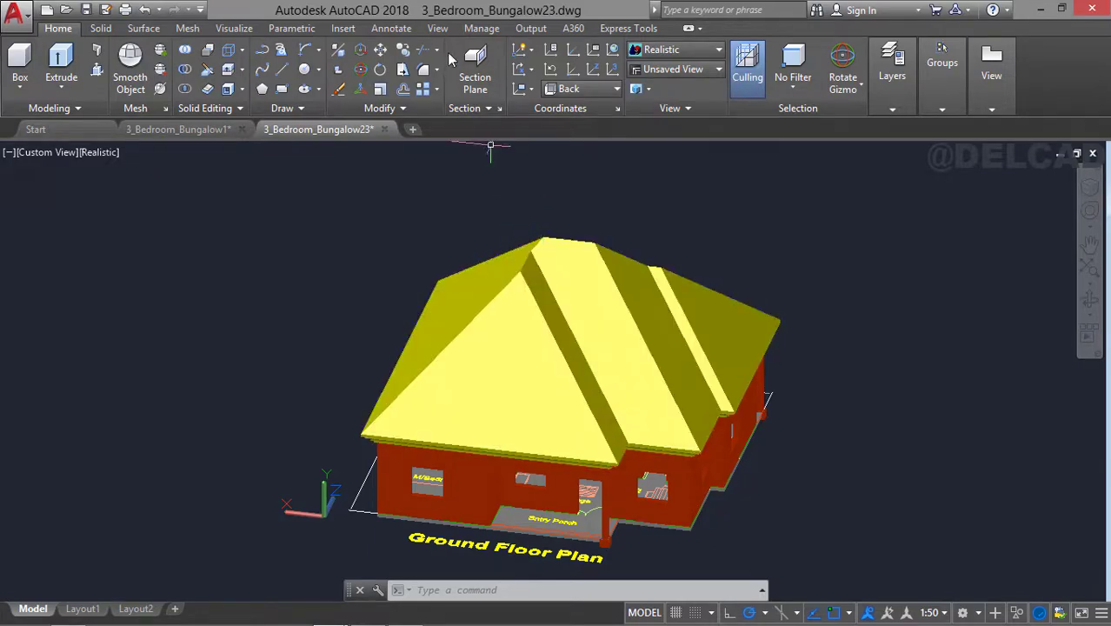
- Open the Materials Browser and expand it to show the Autodesk Library's Sitework materials
left_click(438, 29)
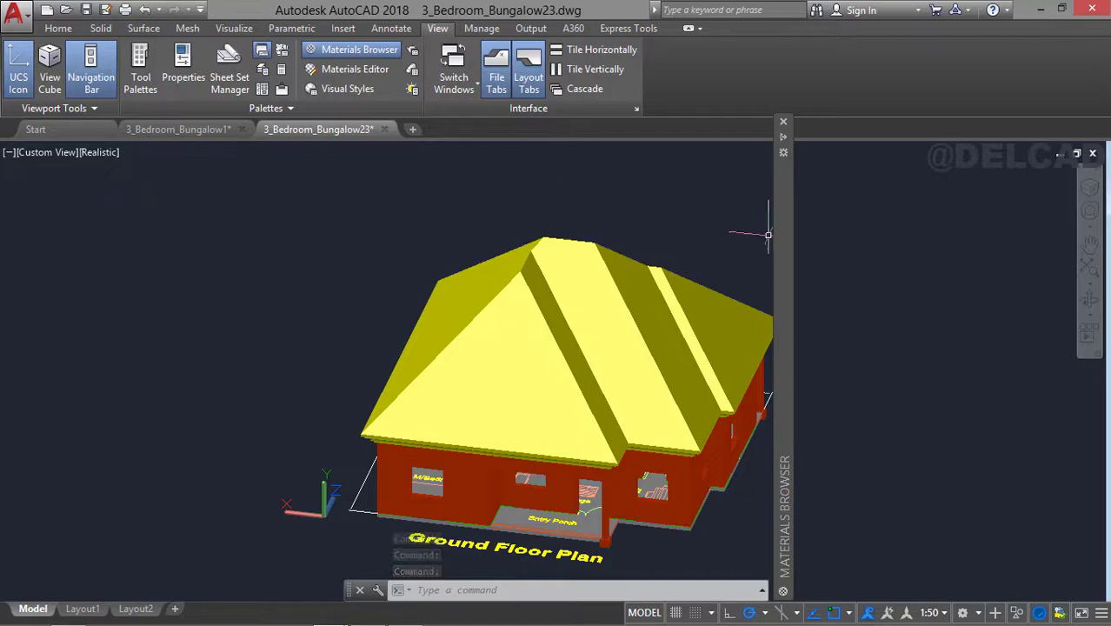
mouse_move(787, 136)
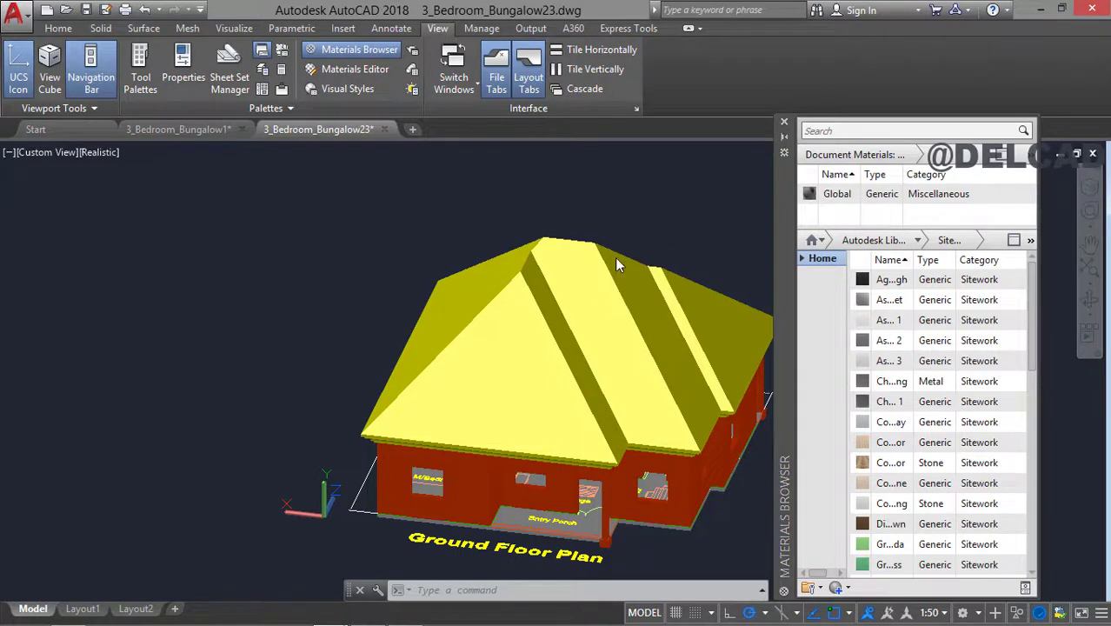
left_click(50, 29)
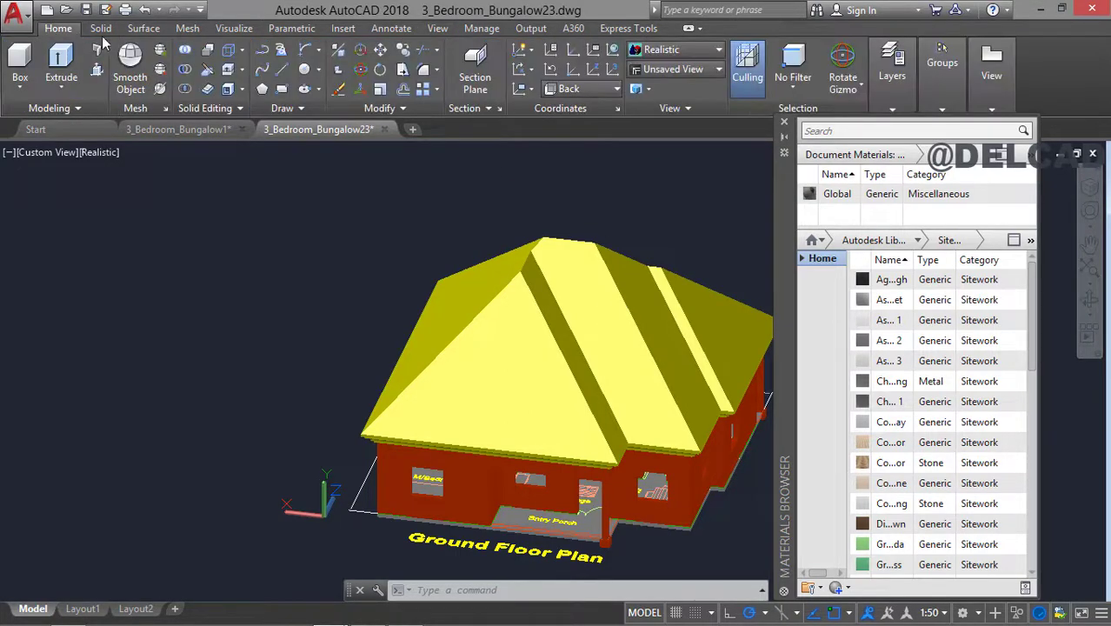
- Set the subobject selection filter to Face and select the sloping roof faces on the entry-porch side, including the narrow stepped ones
left_click(793, 93)
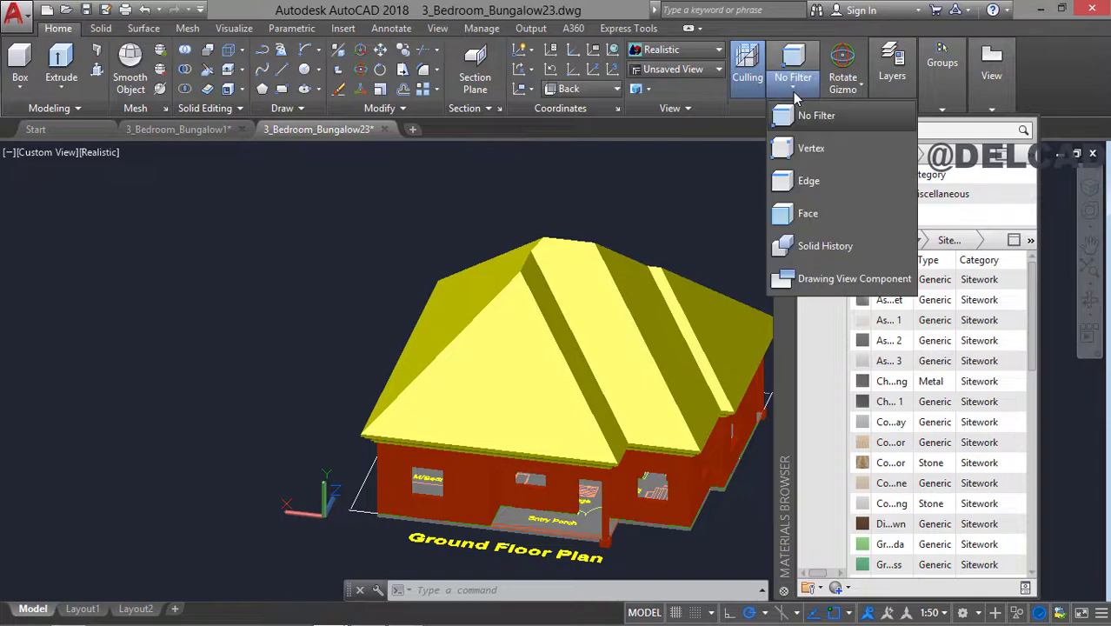
left_click(808, 213)
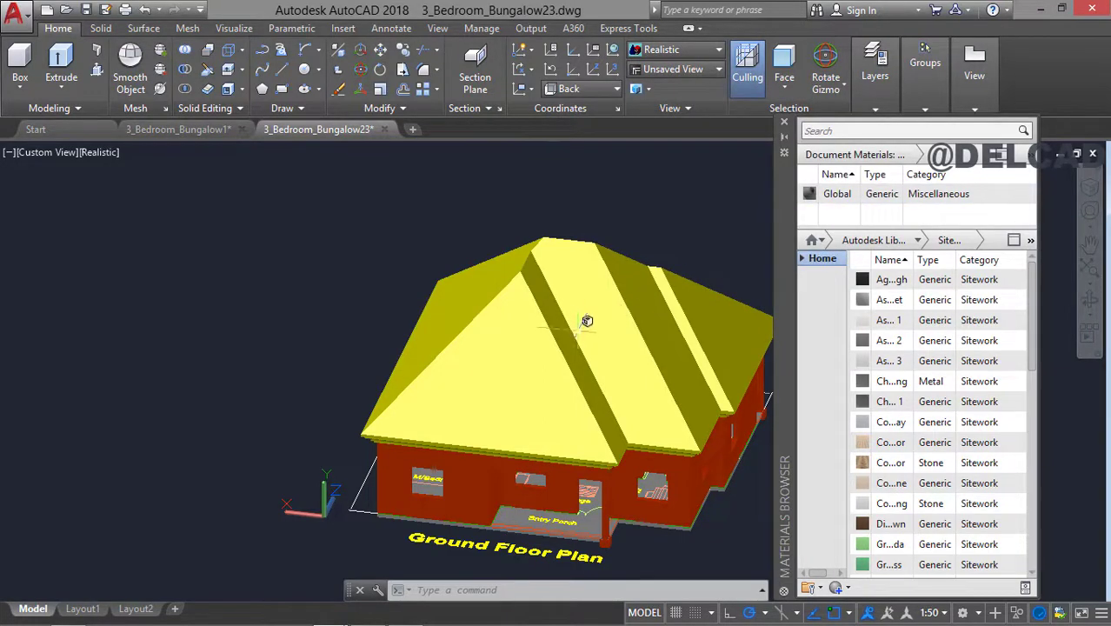
left_click(546, 352)
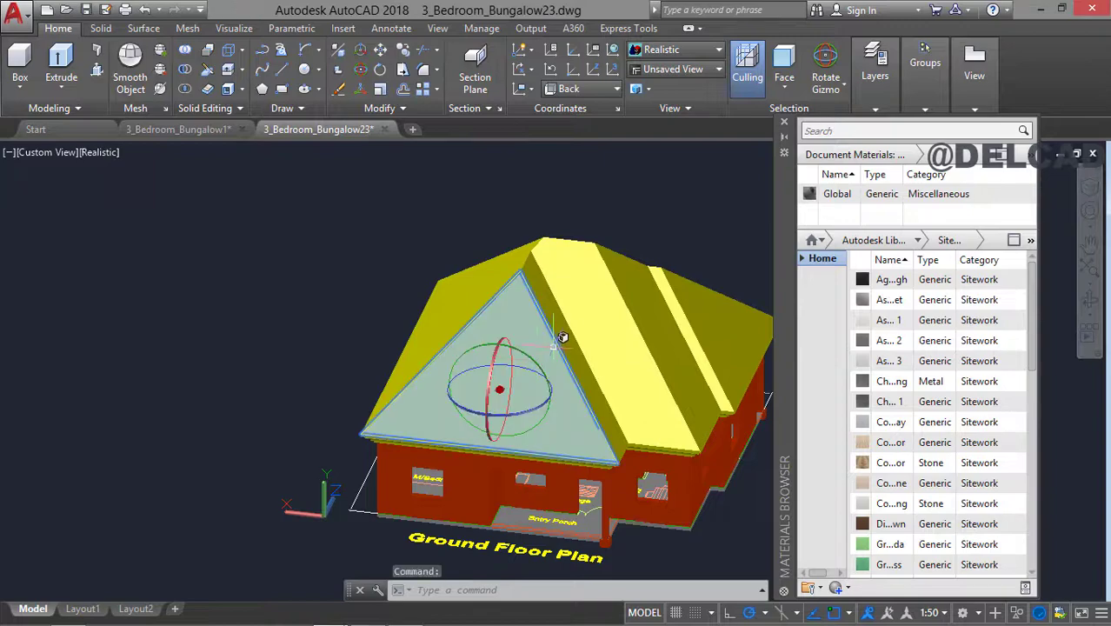
left_click(577, 328)
left_click(638, 320)
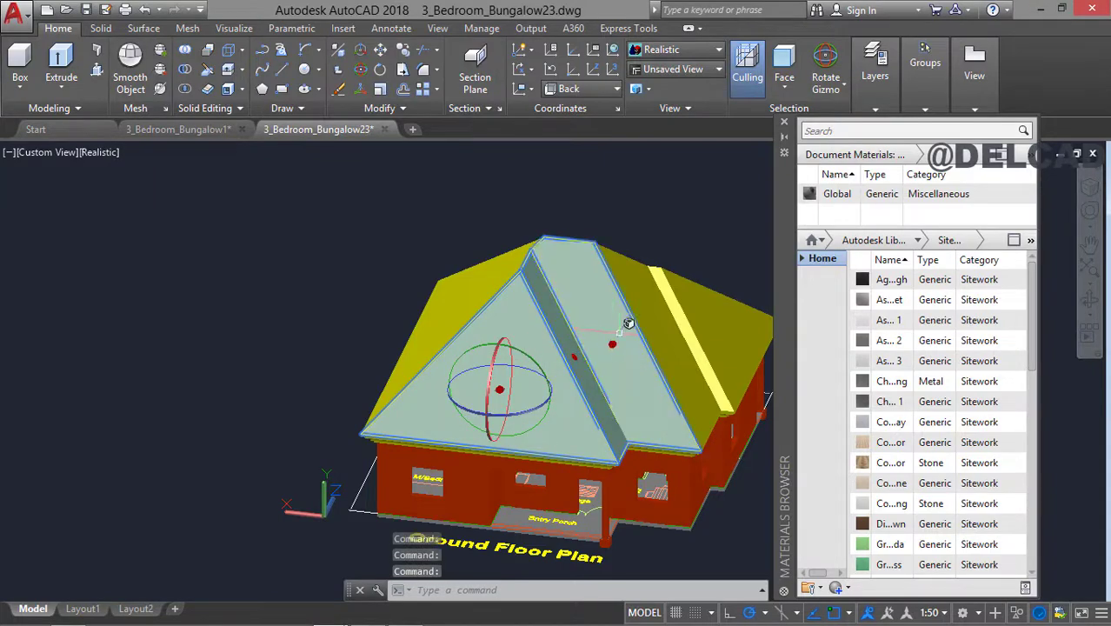
left_click(695, 323)
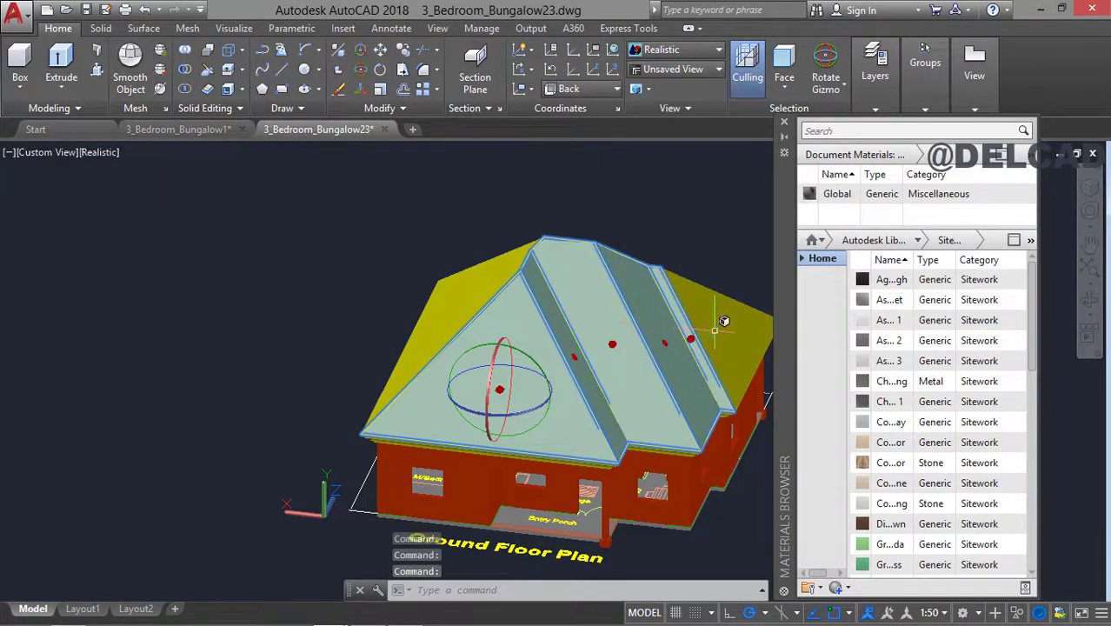
left_click(727, 320)
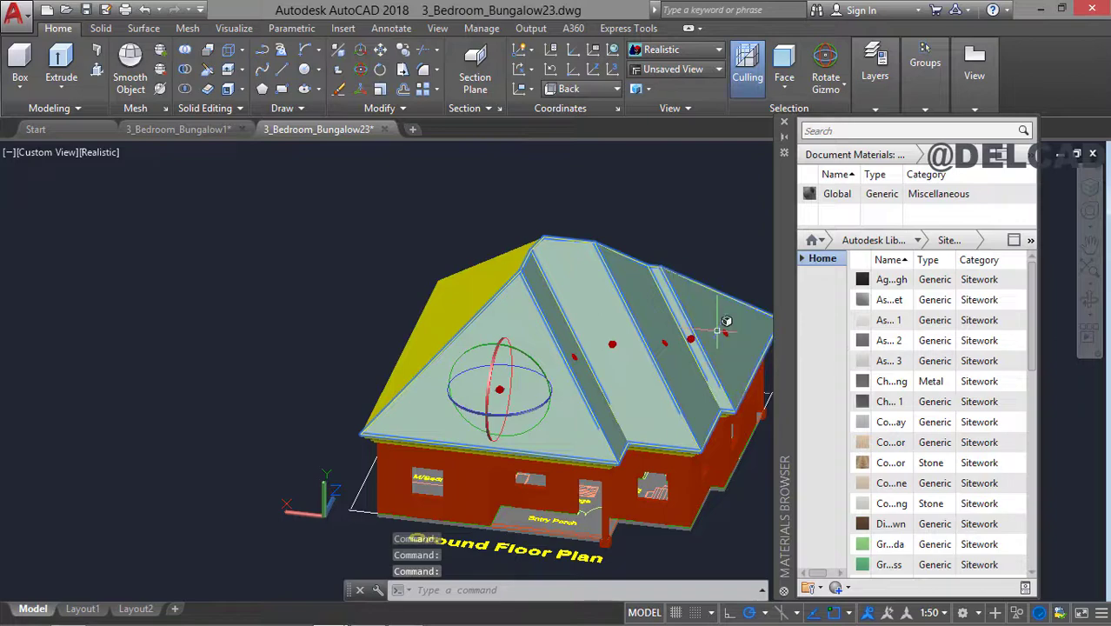
- Add the remaining sloping roof faces on the other sides of the bungalow to the selection
left_click(1088, 303)
left_click_drag(744, 372, 516, 389)
key("Escape")
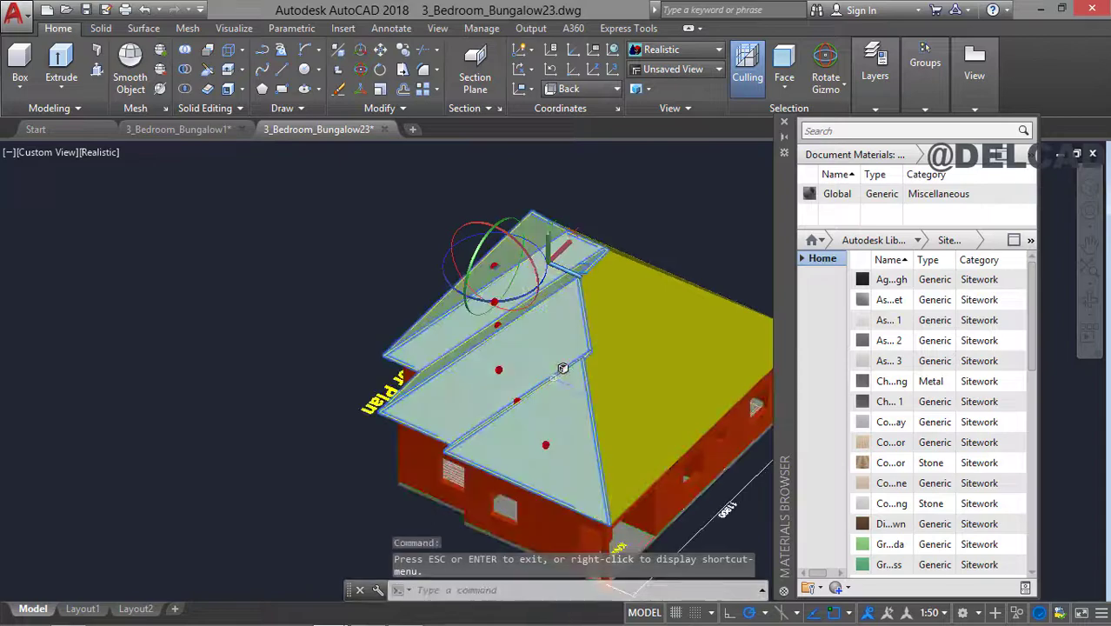
left_click(634, 386)
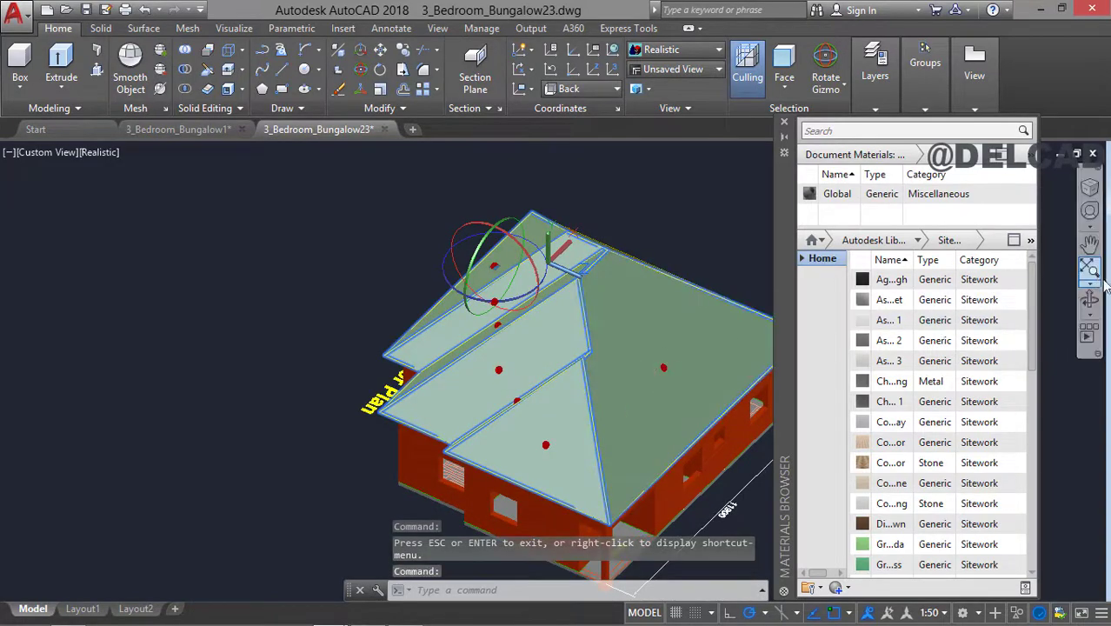
left_click(1088, 299)
left_click_drag(767, 349, 569, 360)
key("Escape")
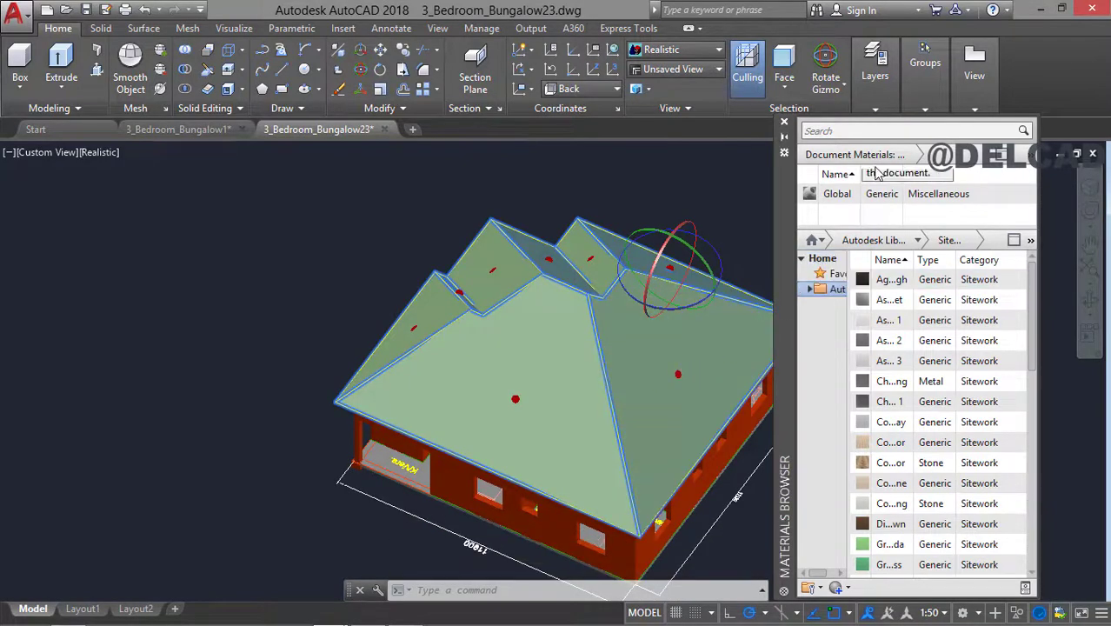
- Add the Insulation - Rigid material from the Autodesk Library's Roofing category to the document and apply it to the selected roof faces
left_click(917, 241)
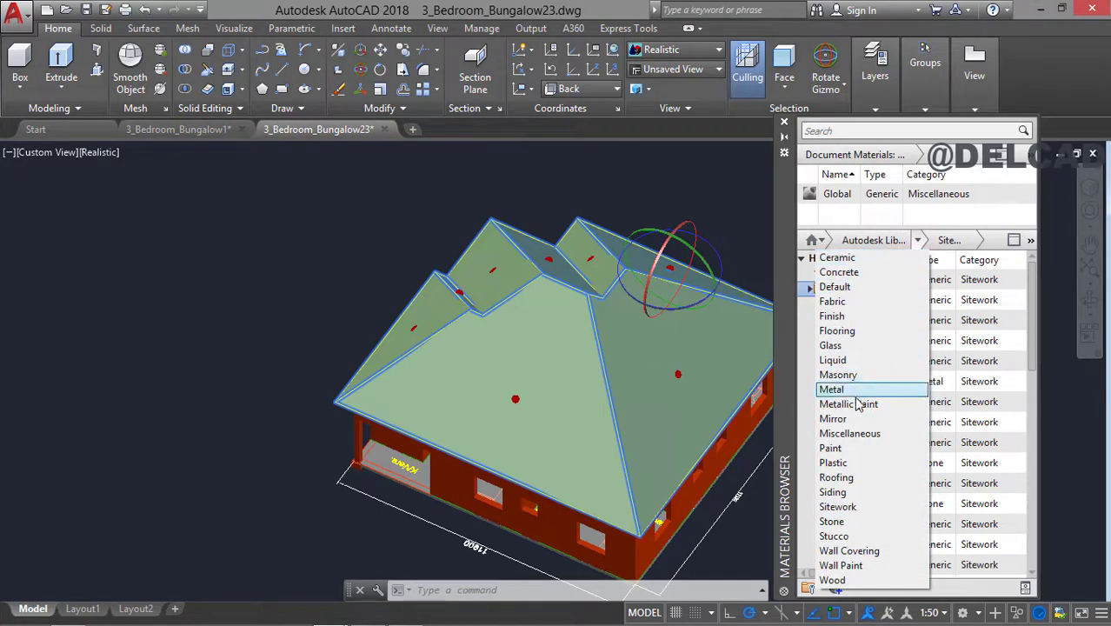
left_click(836, 477)
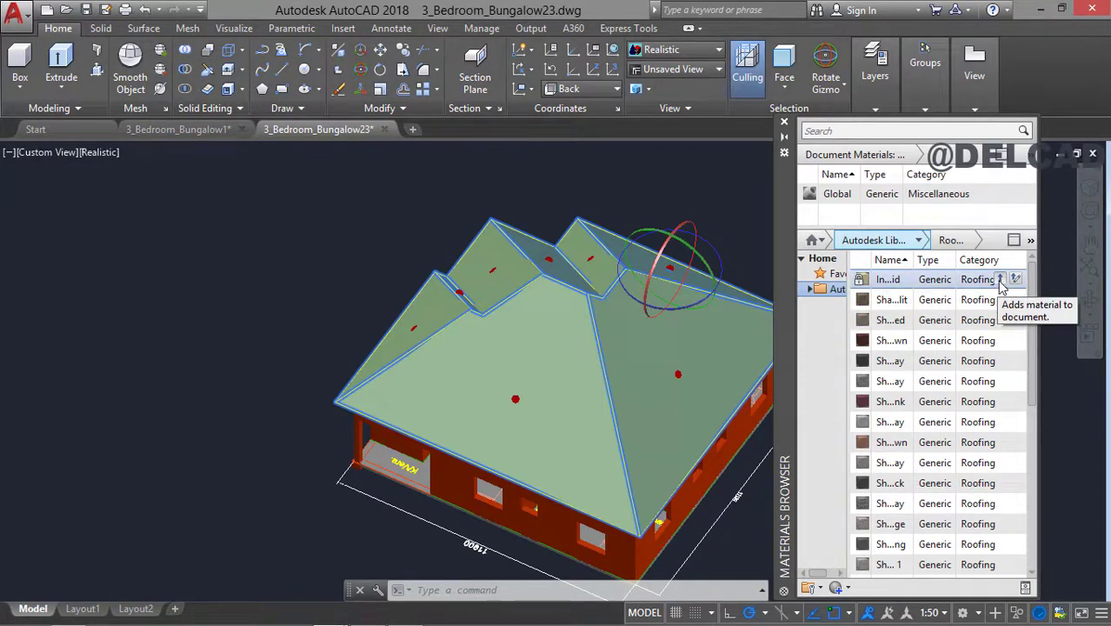
left_click(1000, 280)
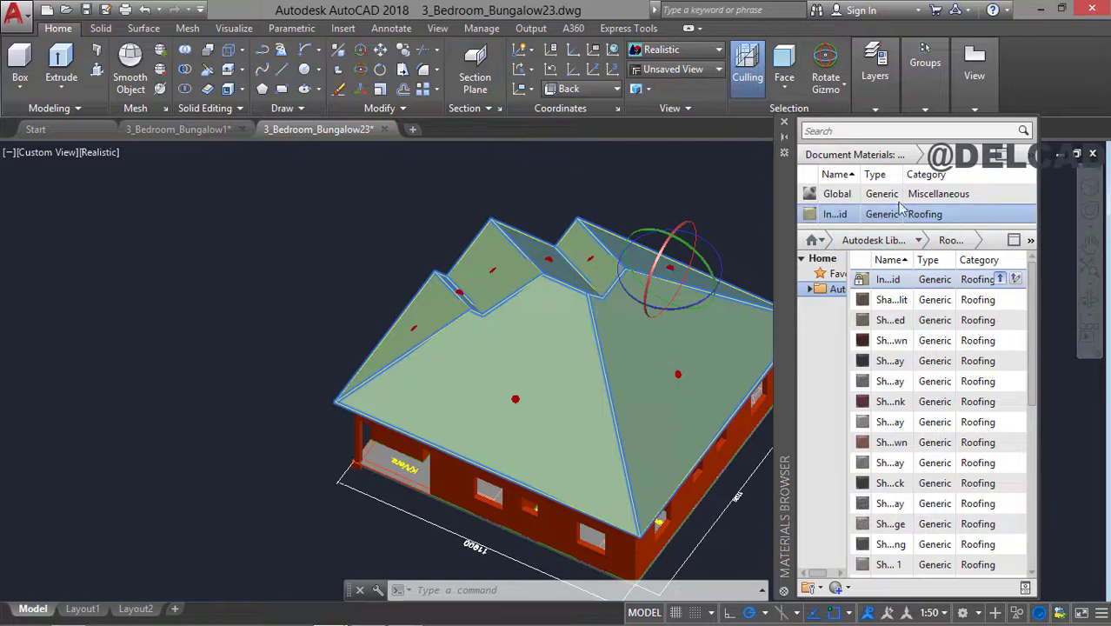
left_click(901, 214)
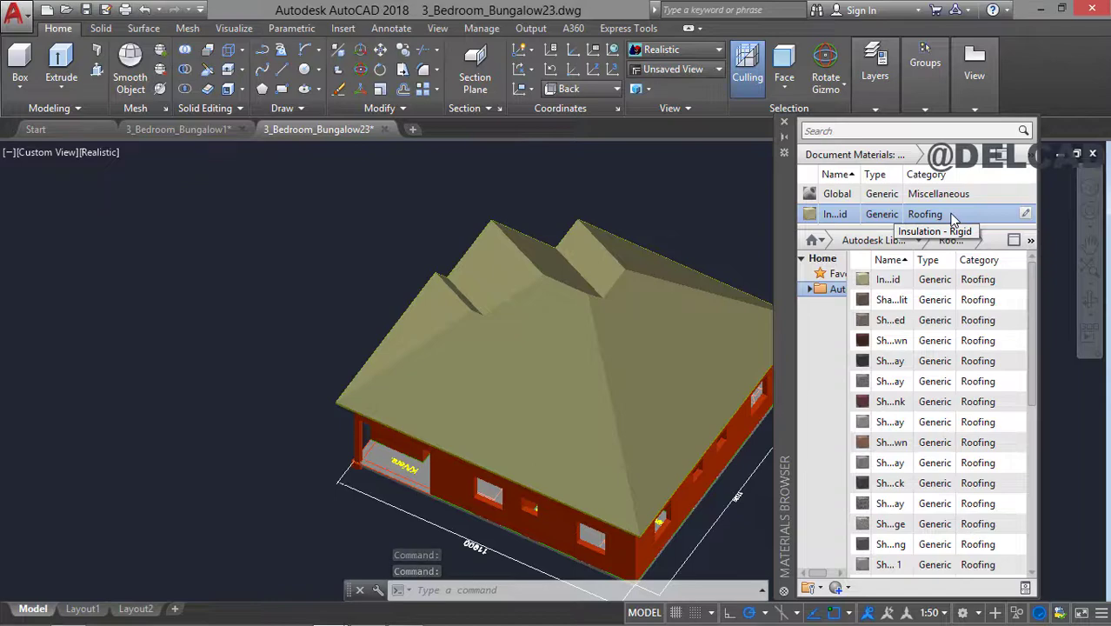
left_click(707, 334, "ctrl")
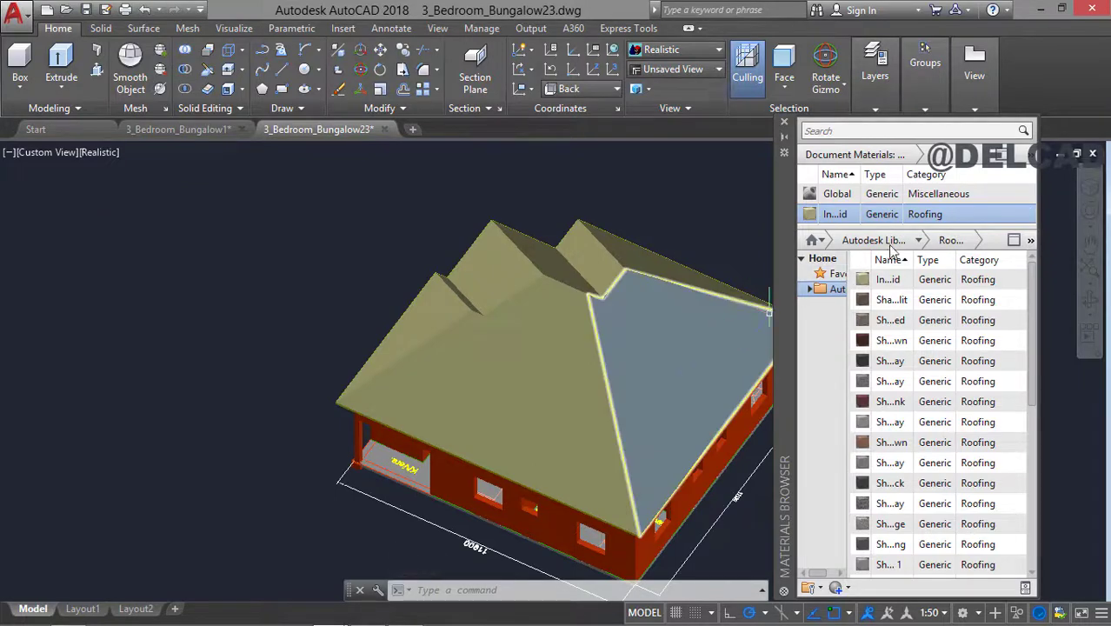
left_click(934, 217)
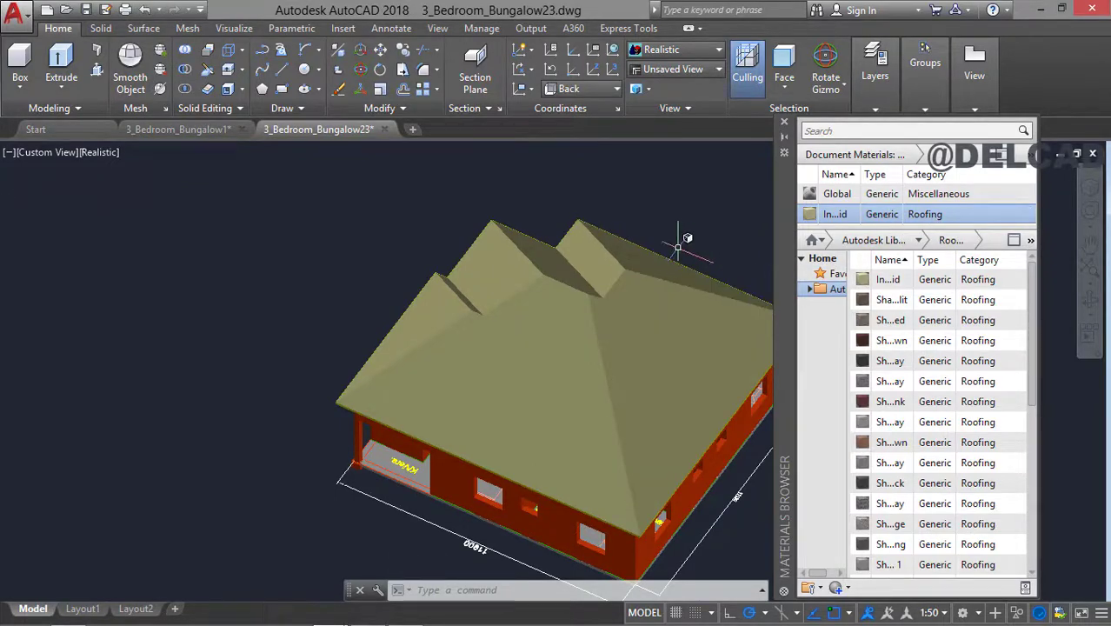
left_click(759, 378, "ctrl")
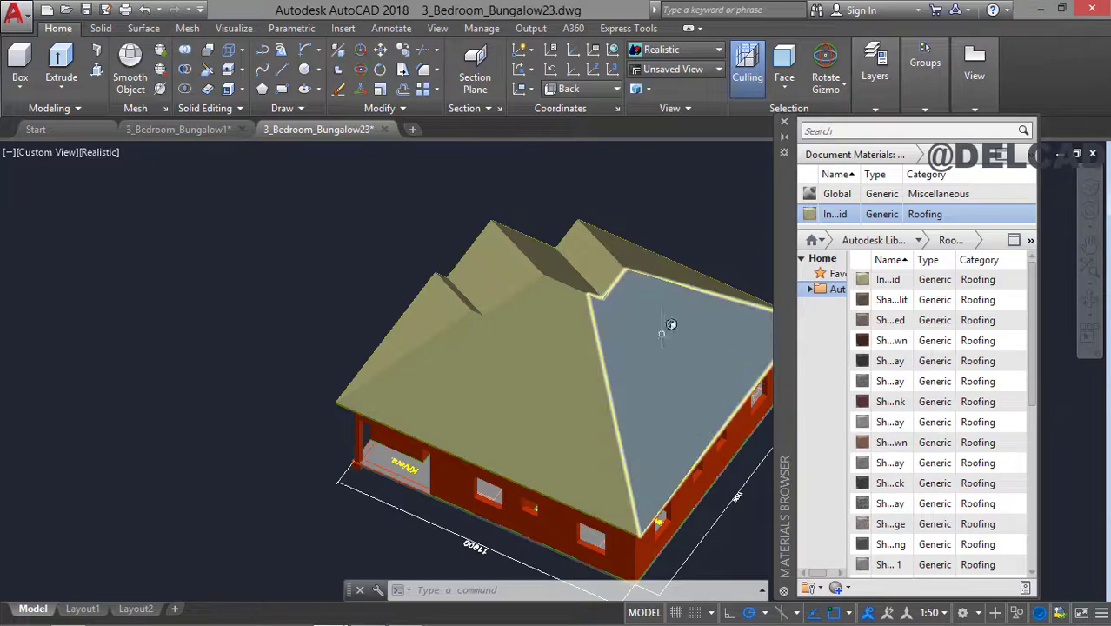
key("Escape")
left_click(762, 390, "ctrl")
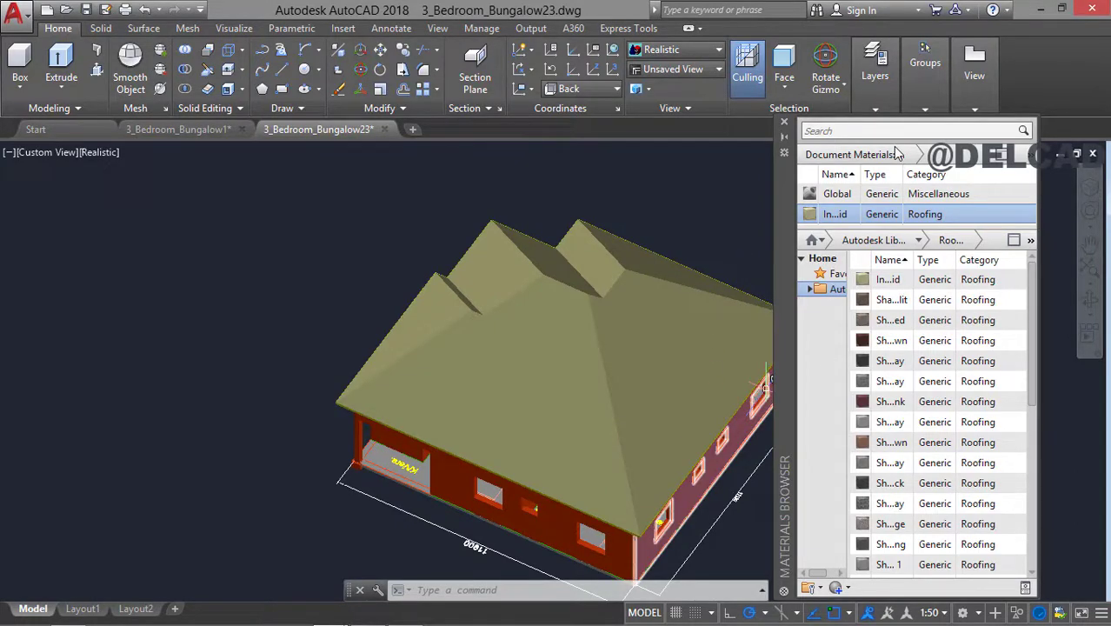
key("Escape")
- Collapse the Materials Browser clear of the model and reset the subobject selection filter to No Filter
left_click(782, 137)
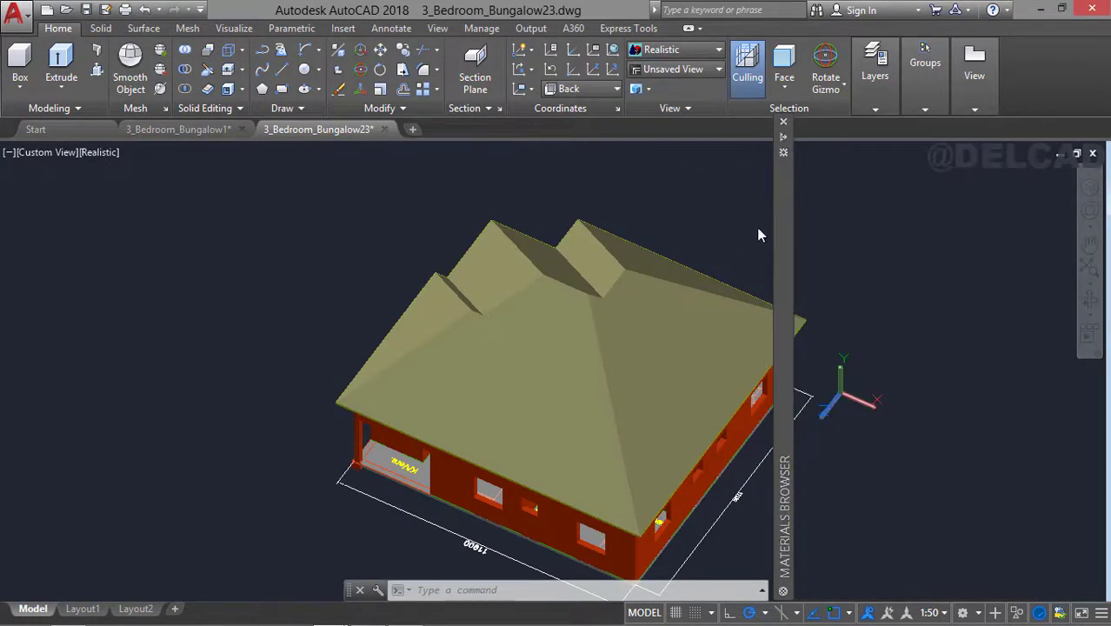
mouse_move(785, 240)
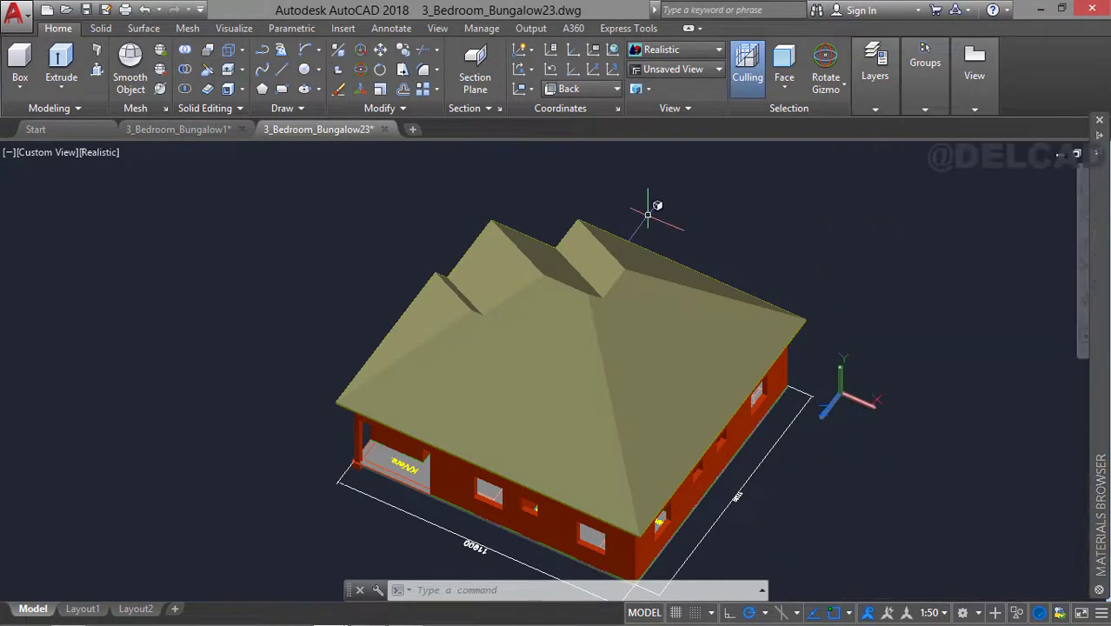
key("Escape")
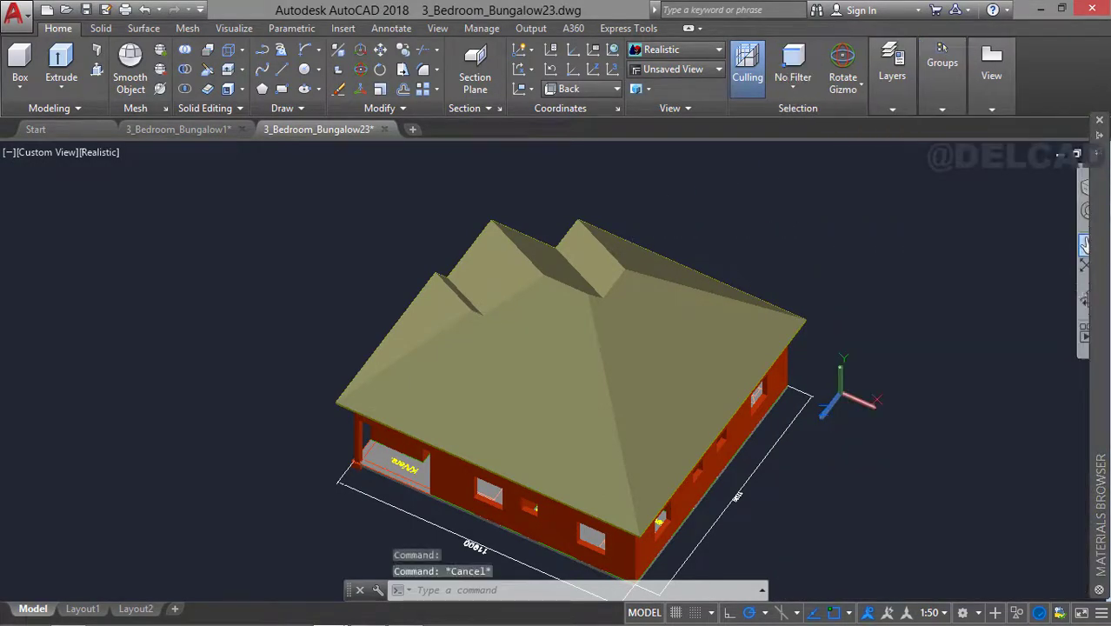
- Orbit around the bungalow to examine the material on the roof from the entry-porch side
left_click(1082, 306)
left_click_drag(741, 385, 525, 344)
scroll(602, 340, "up", 3)
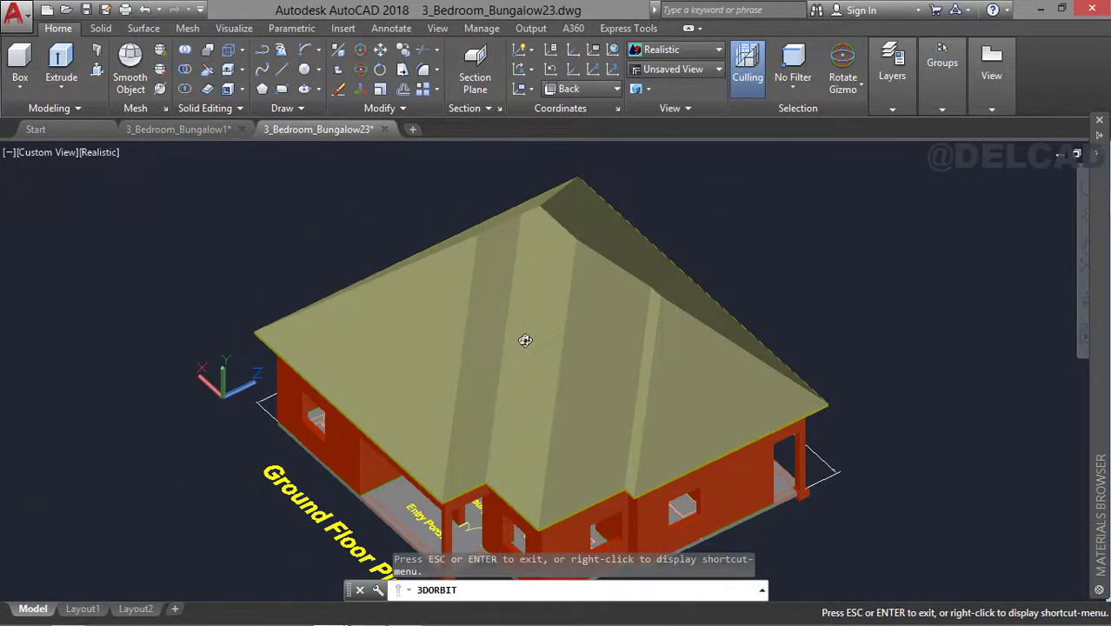
middle_click_drag(508, 344, 575, 328)
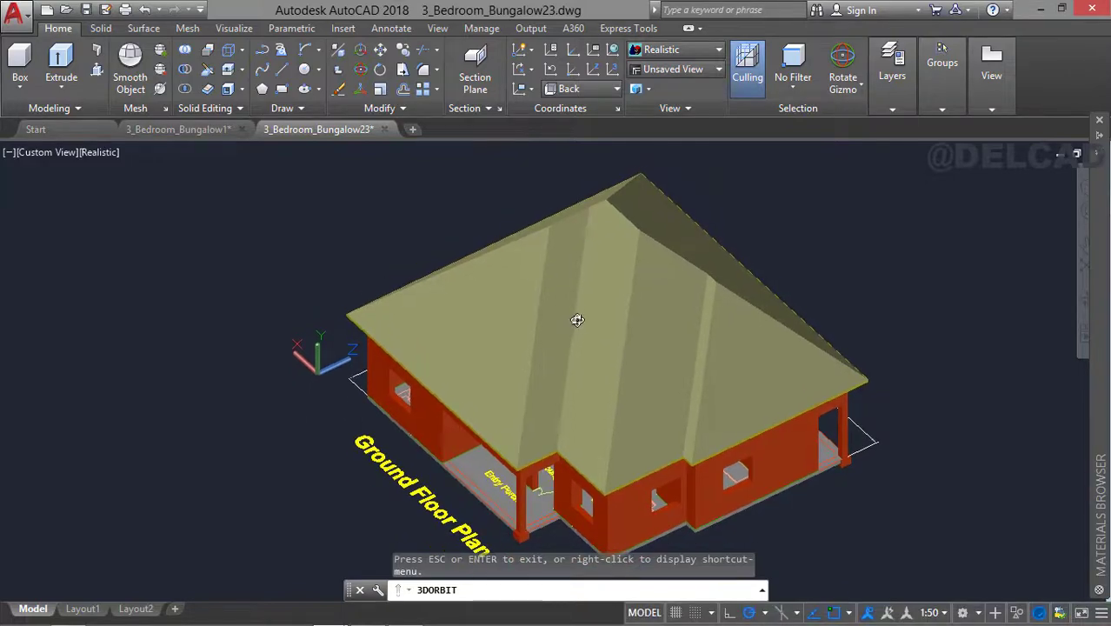
scroll(577, 320, "down", 1)
key("Escape")
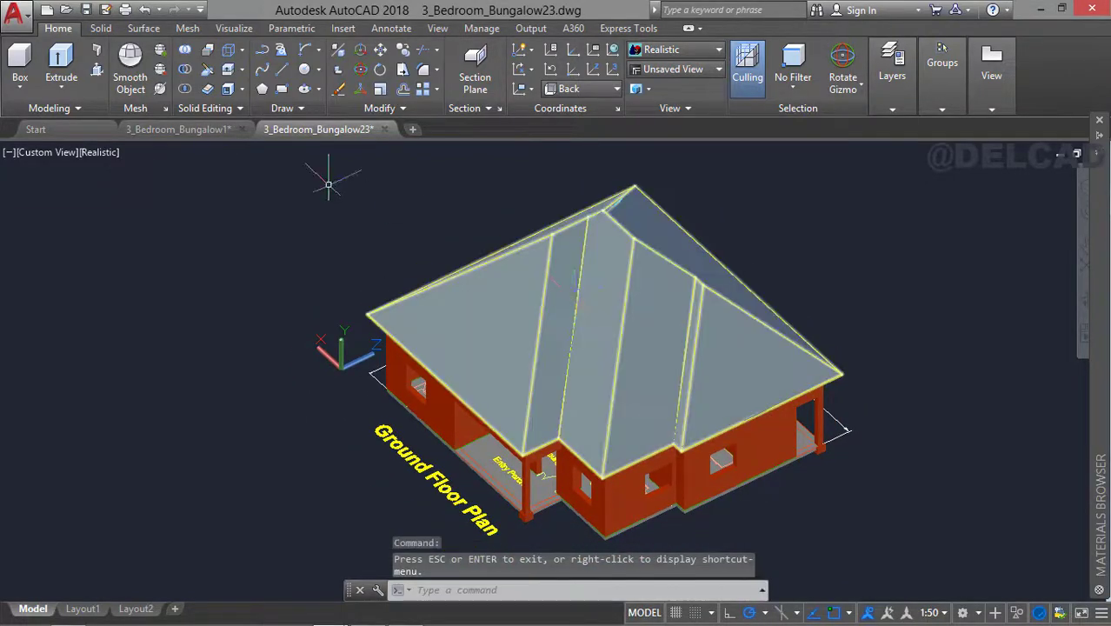
- Set the Top view and place a section plane horizontally across the plan, cutting through the house above the master bedroom and lounge
left_click(67, 153)
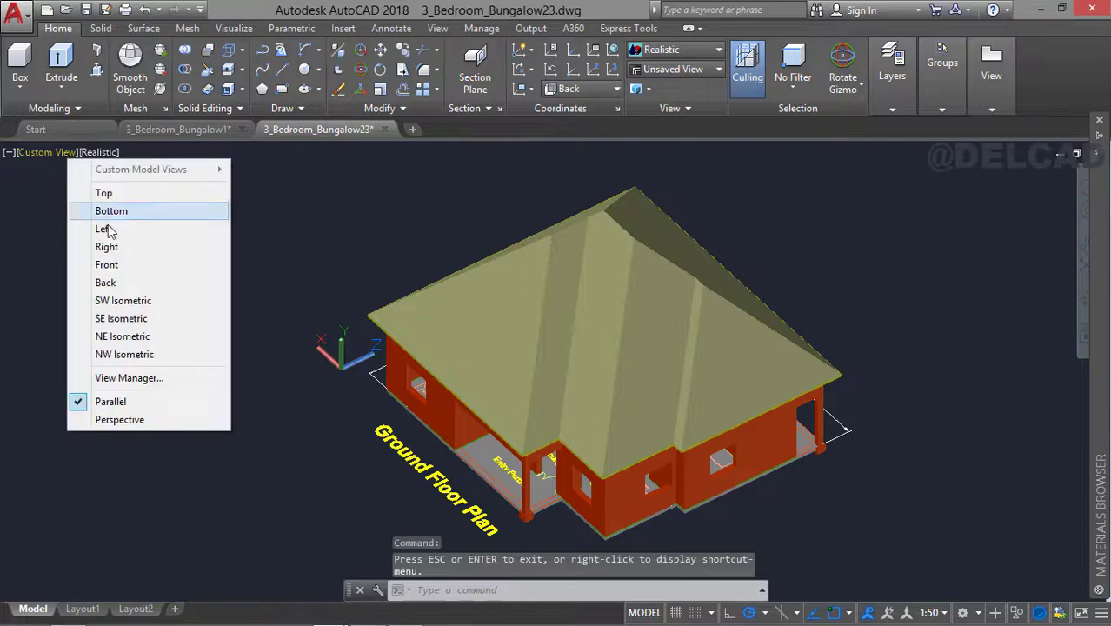
left_click(127, 199)
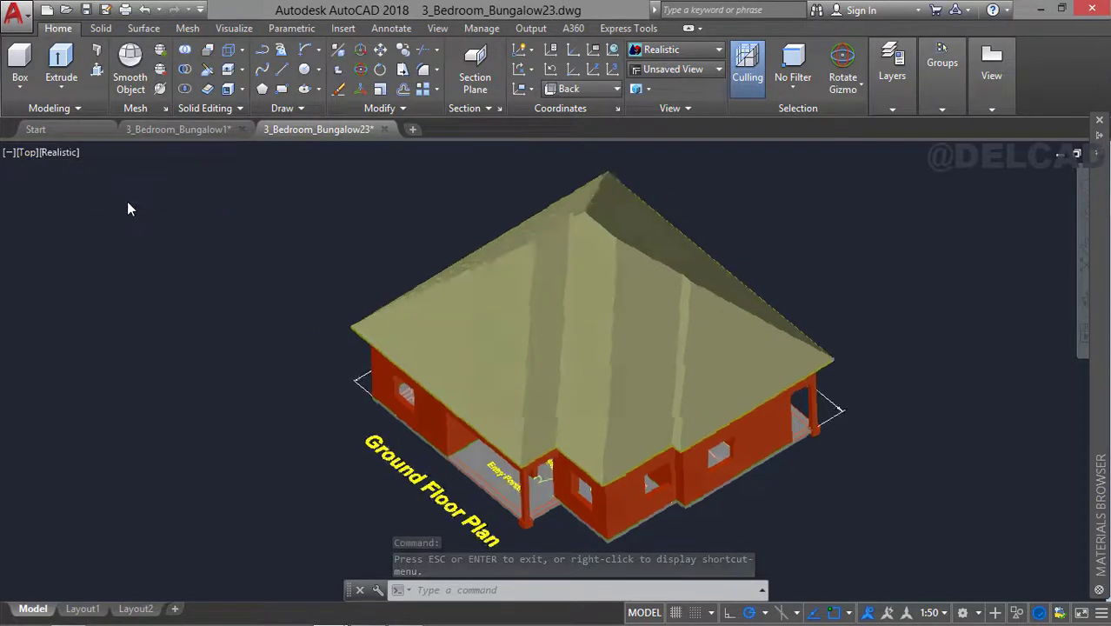
left_click(478, 69)
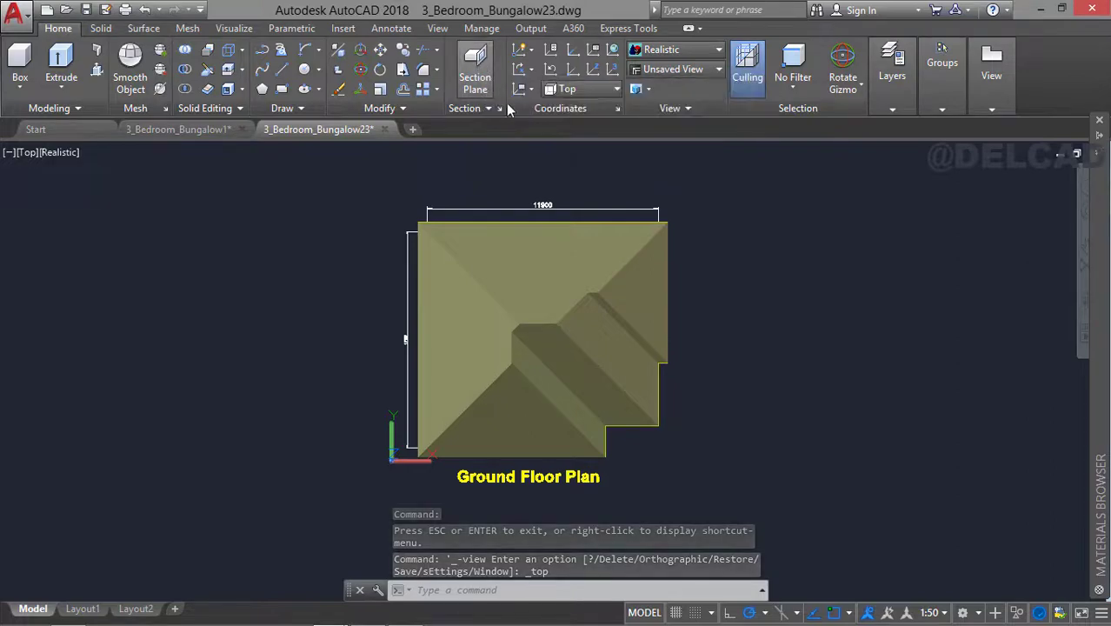
left_click(304, 361)
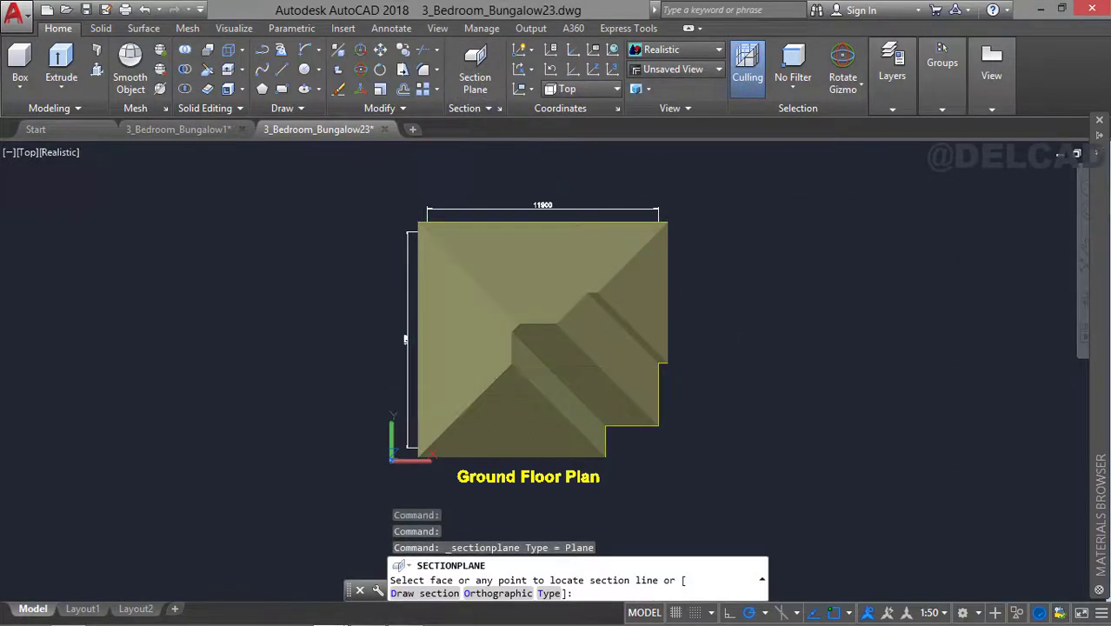
left_click(715, 363)
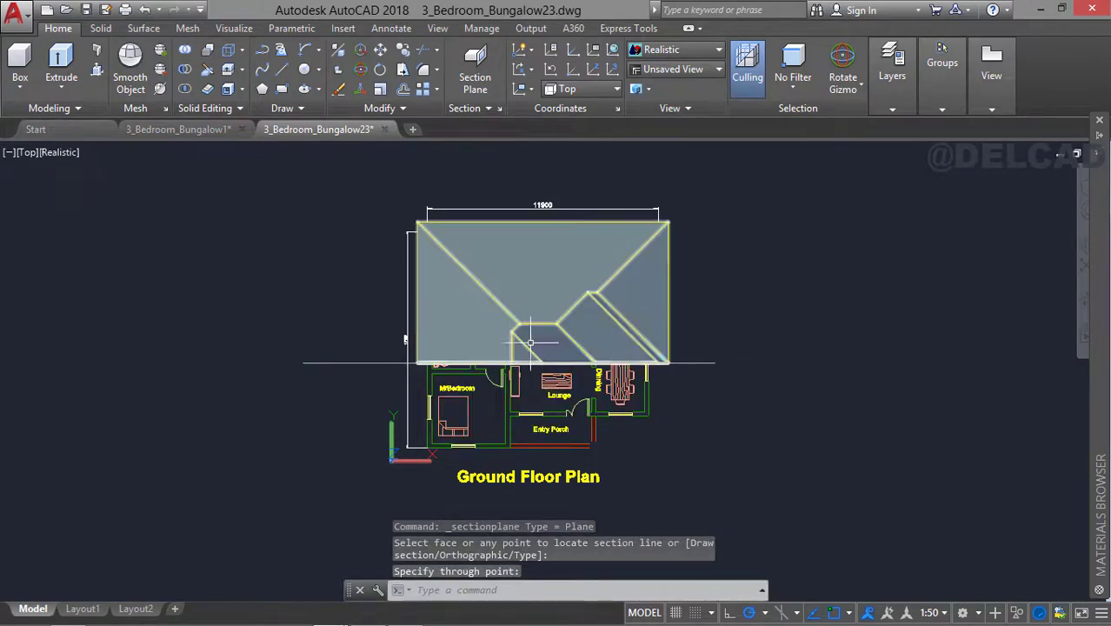
- Set the SE Isometric view and orbit around the sectioned bungalow to examine its rooms and the cut roof
left_click(28, 152)
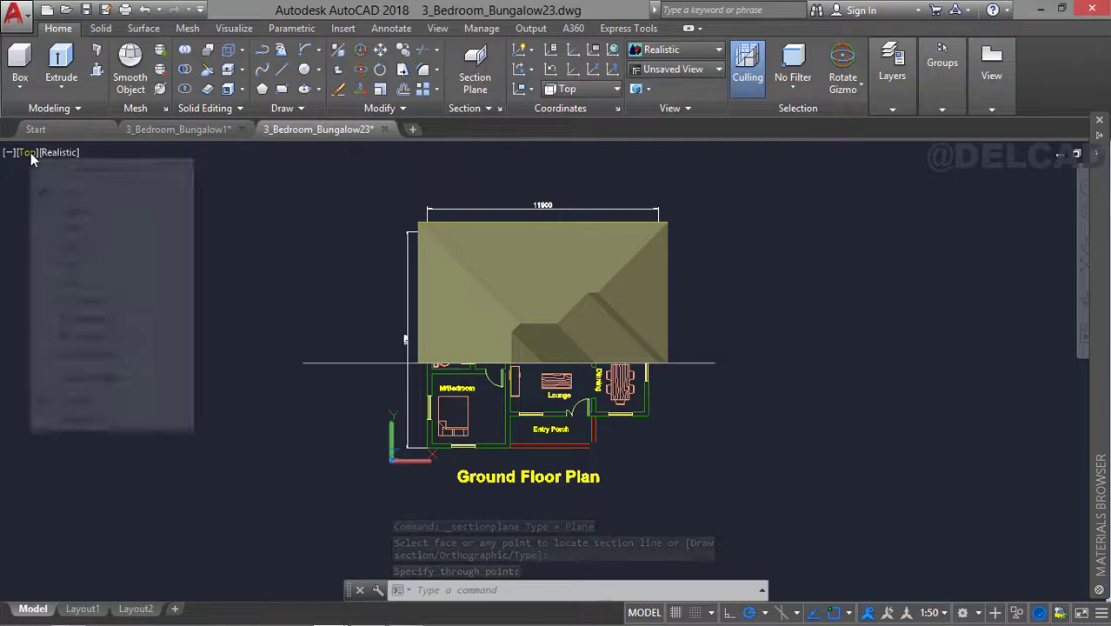
left_click(103, 318)
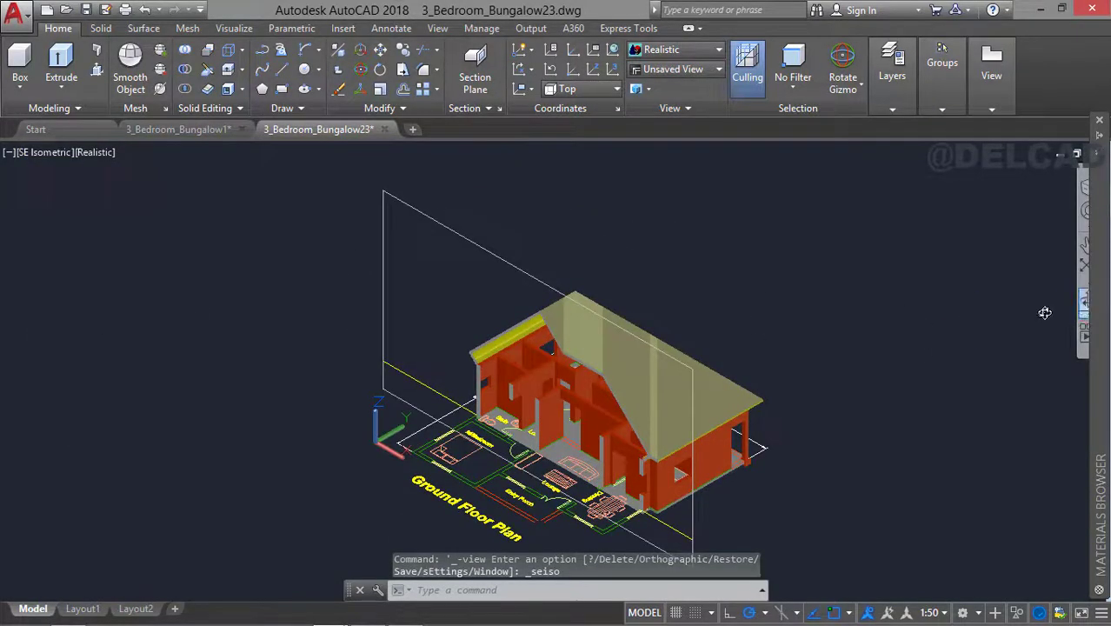
left_click(1084, 302)
left_click_drag(521, 435, 479, 352)
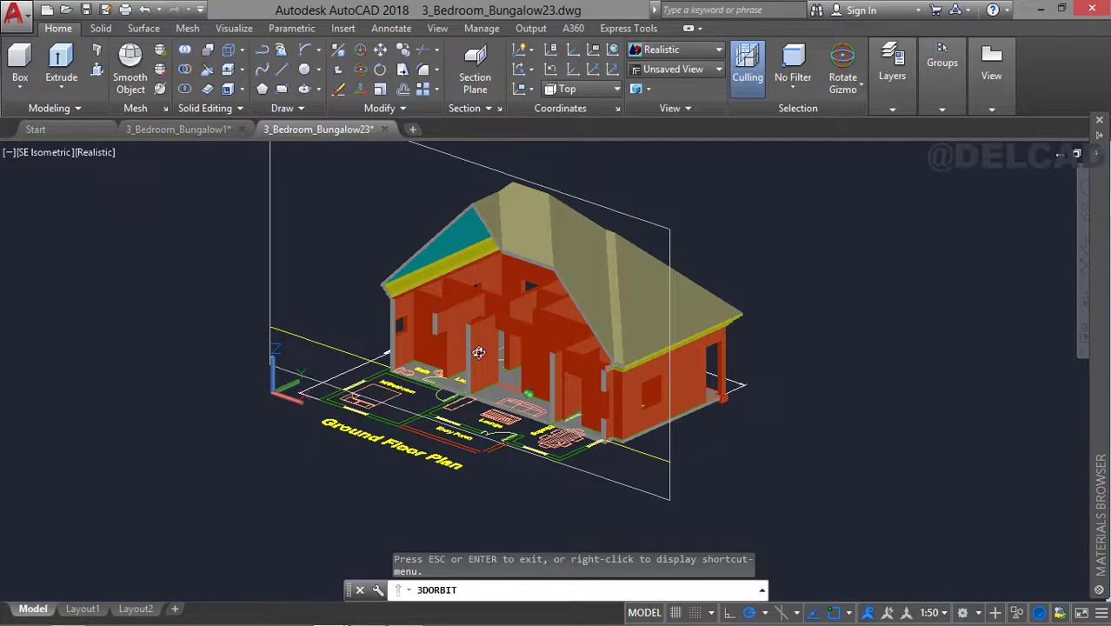
left_click_drag(478, 352, 483, 363)
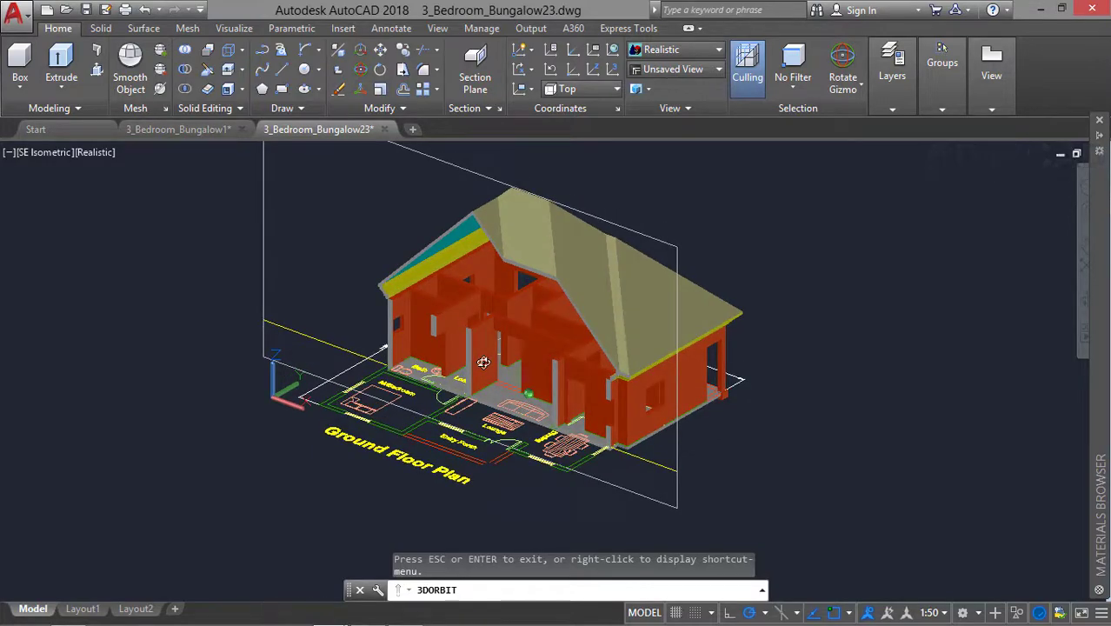